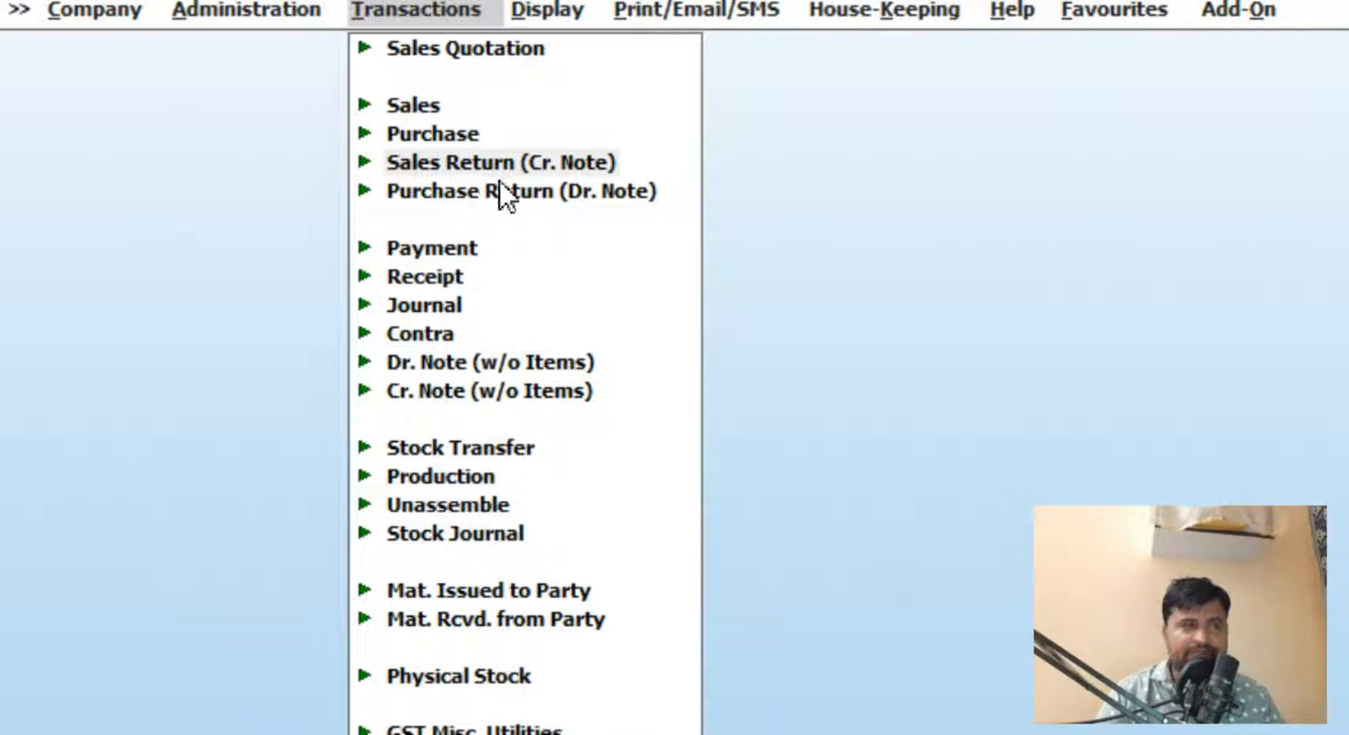
Step: Review the customer's account ledger for 01-04-2021 to 31-03-2022 to find the original sales invoice
left_click(454, 170)
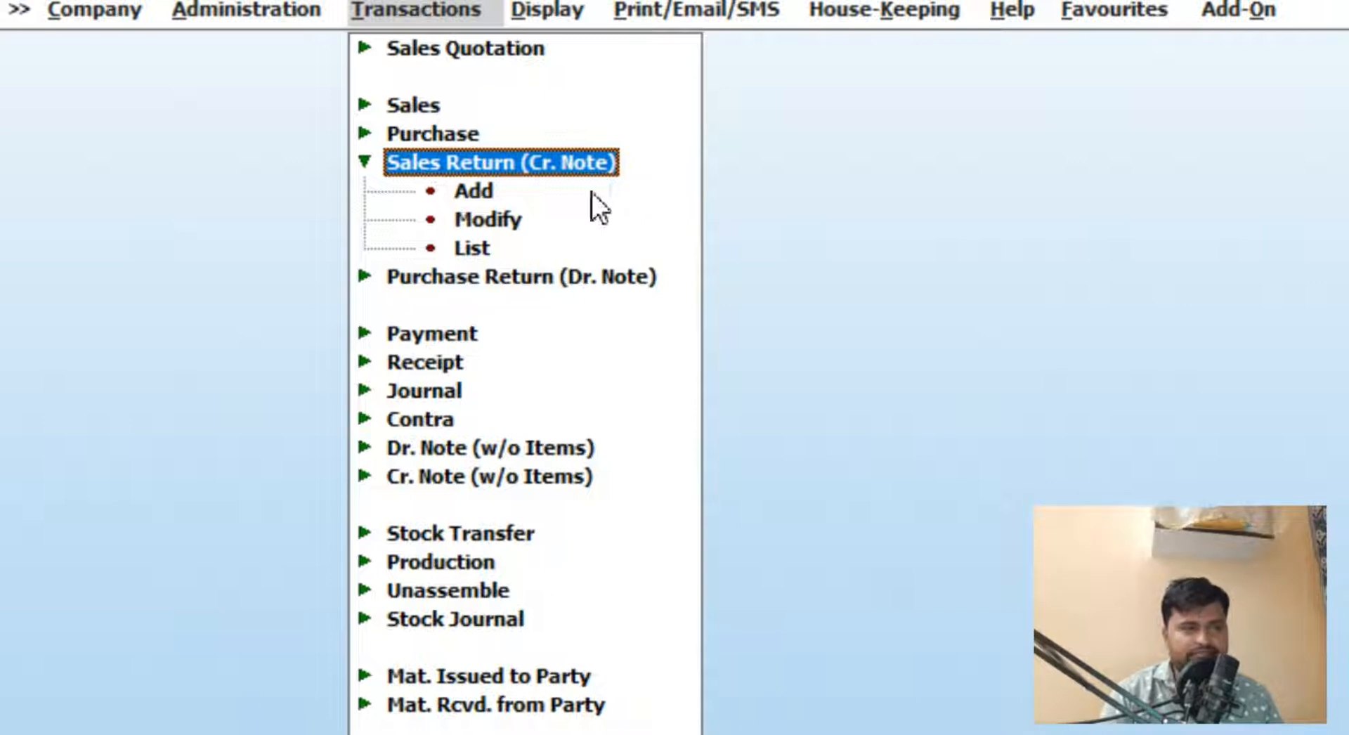
key("alt+l")
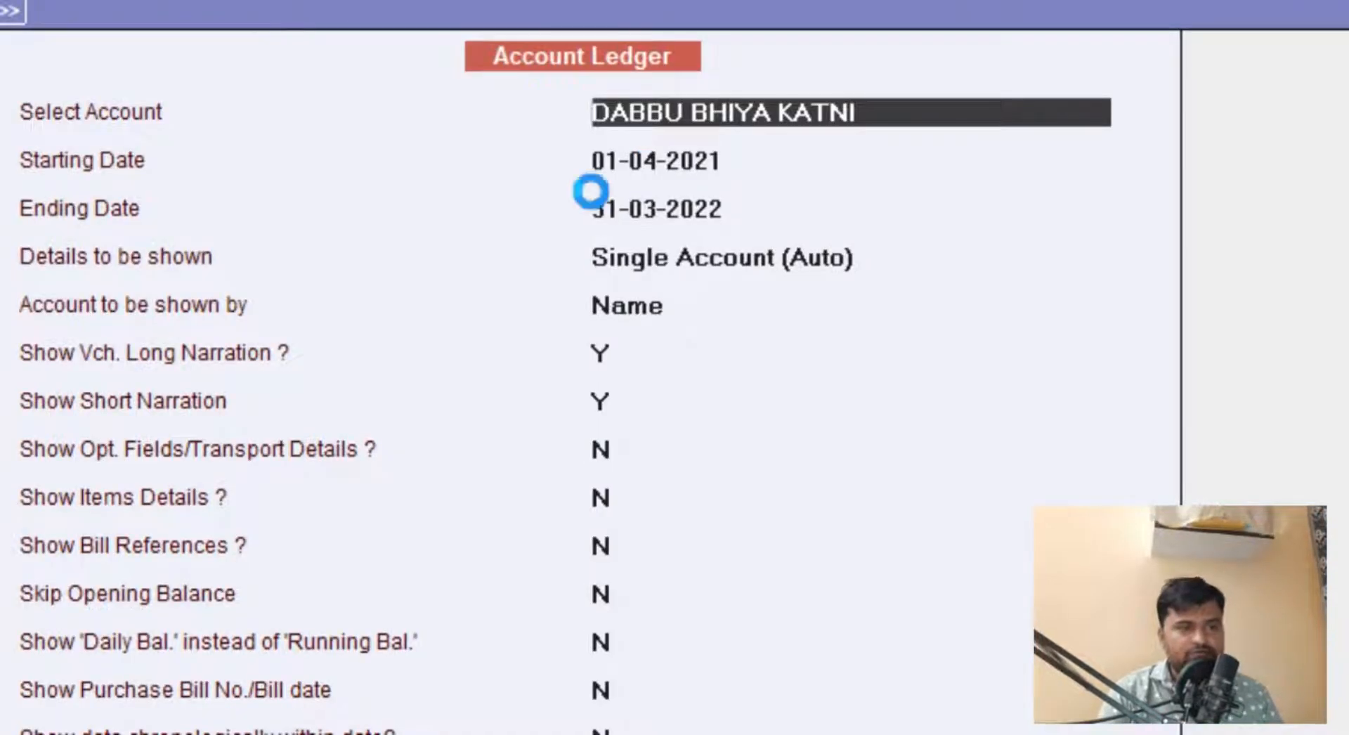
key("F2")
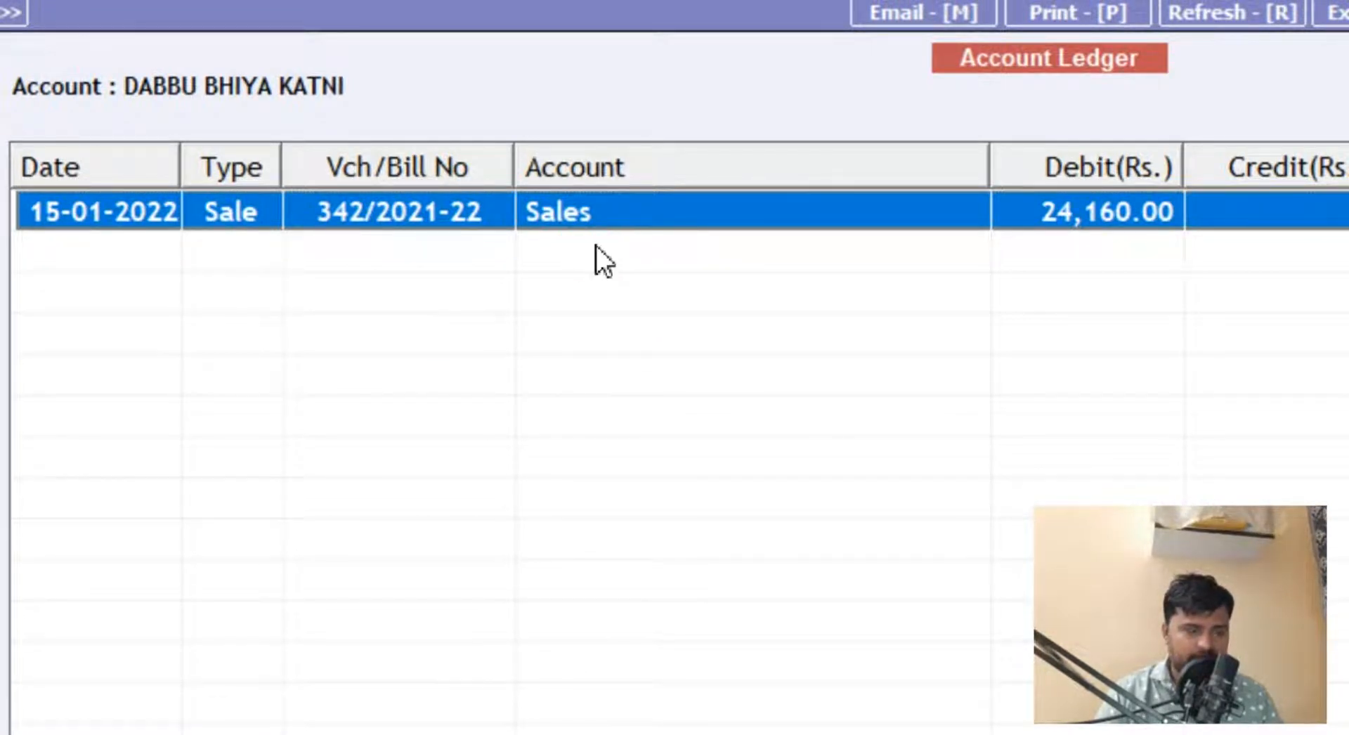
key("Return")
left_click(251, 301)
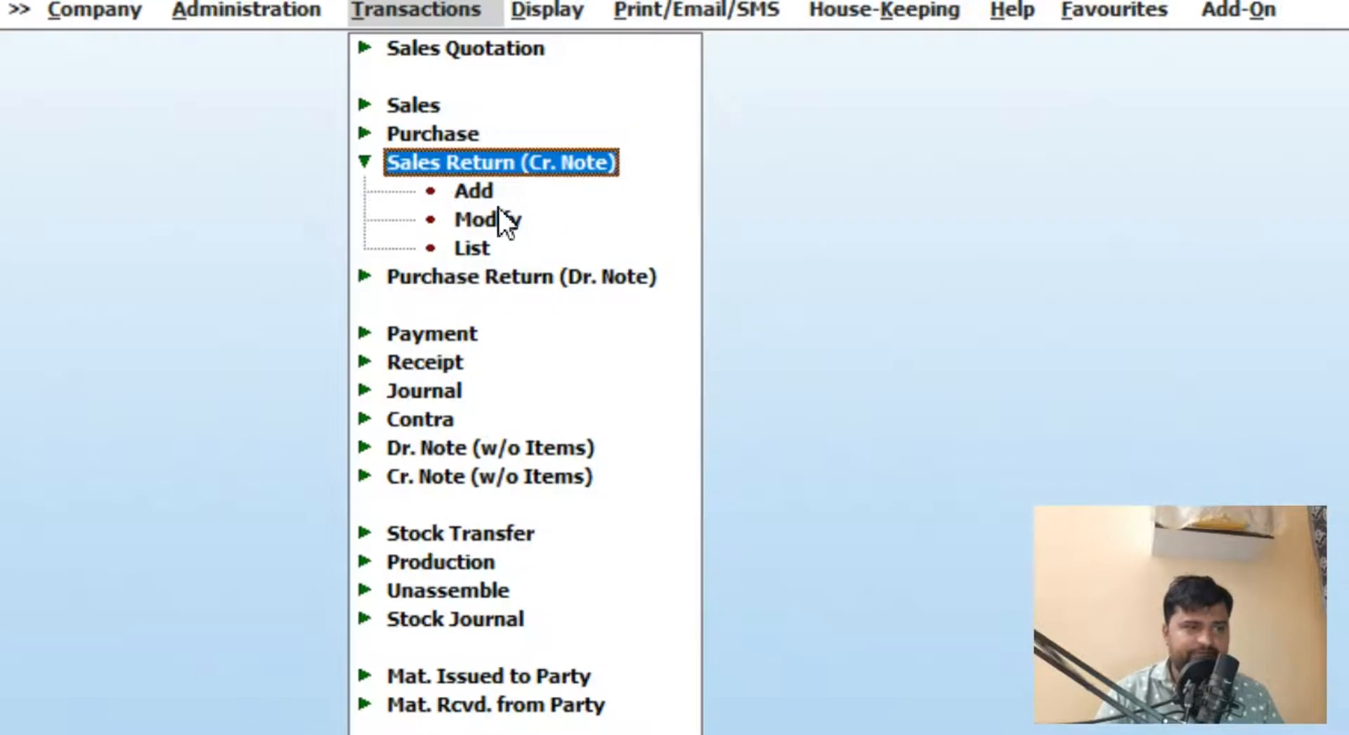
key("Down")
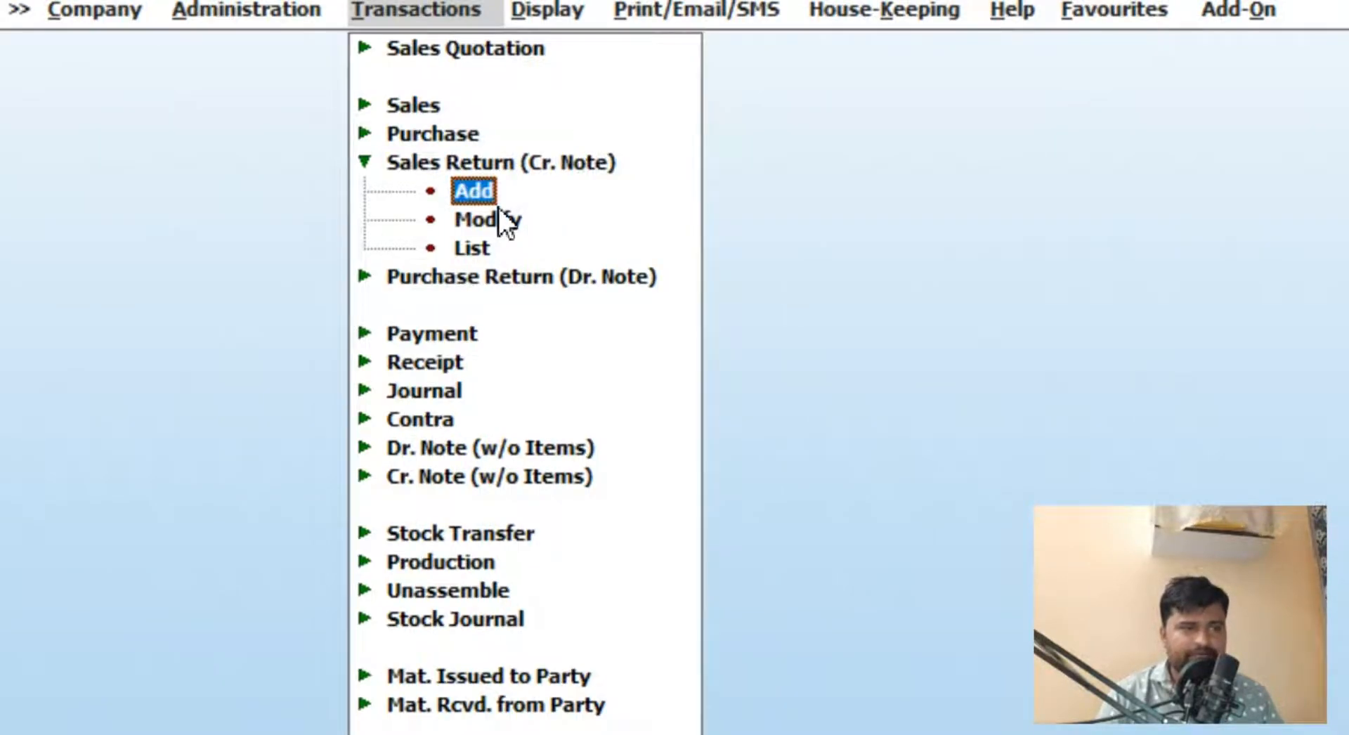
key("Up")
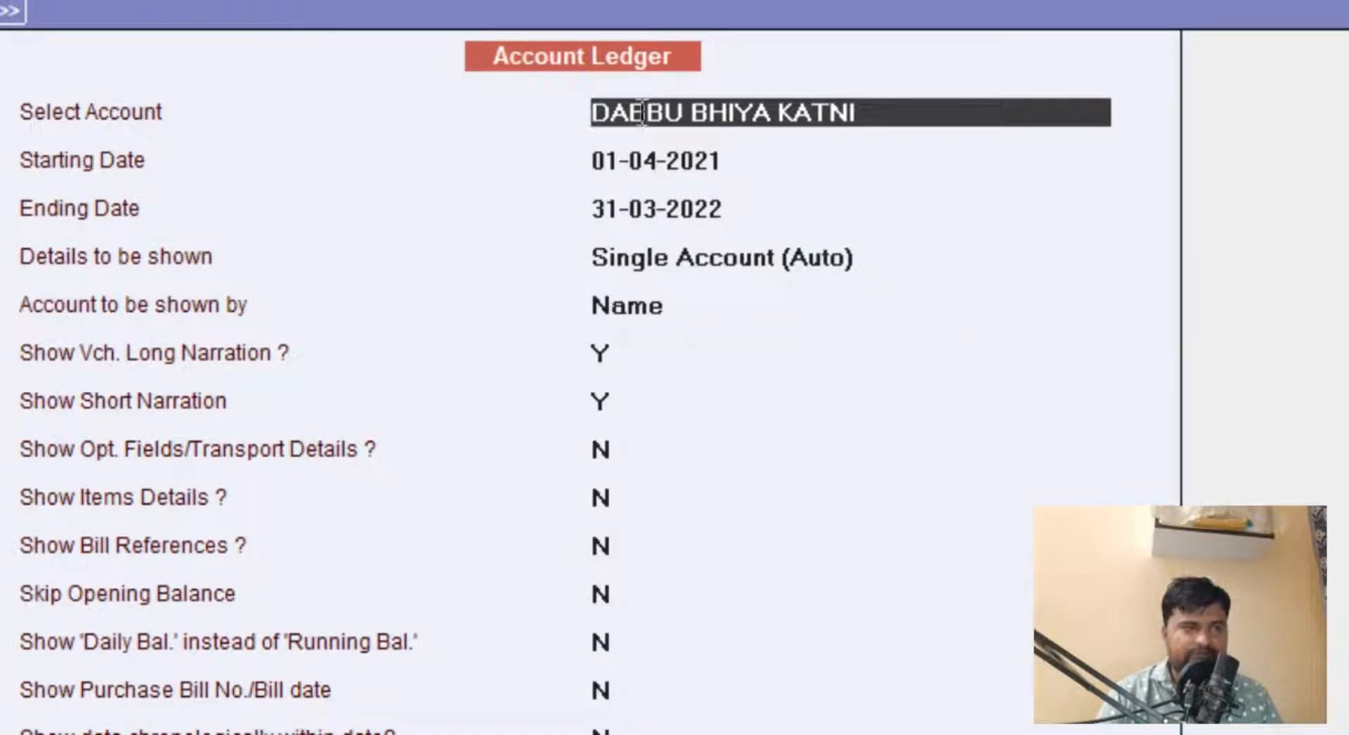
key("F2")
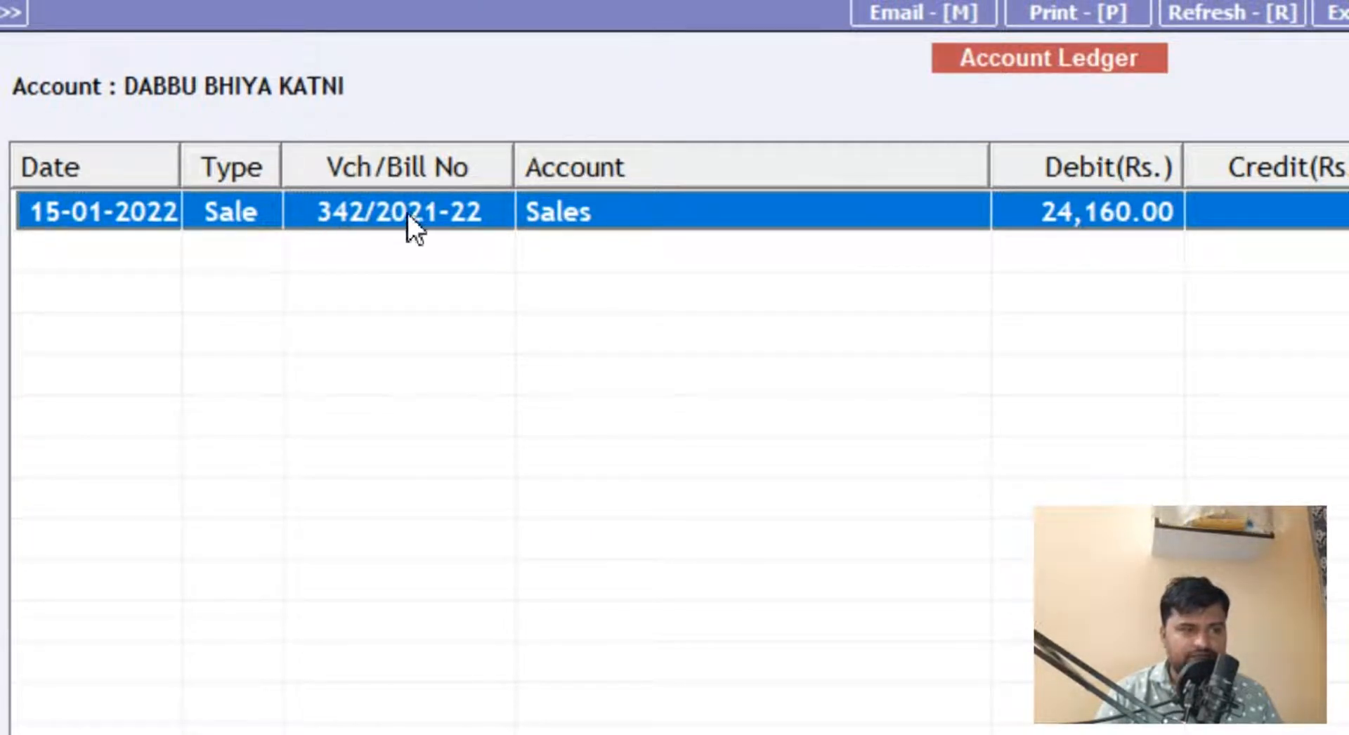
key("Escape")
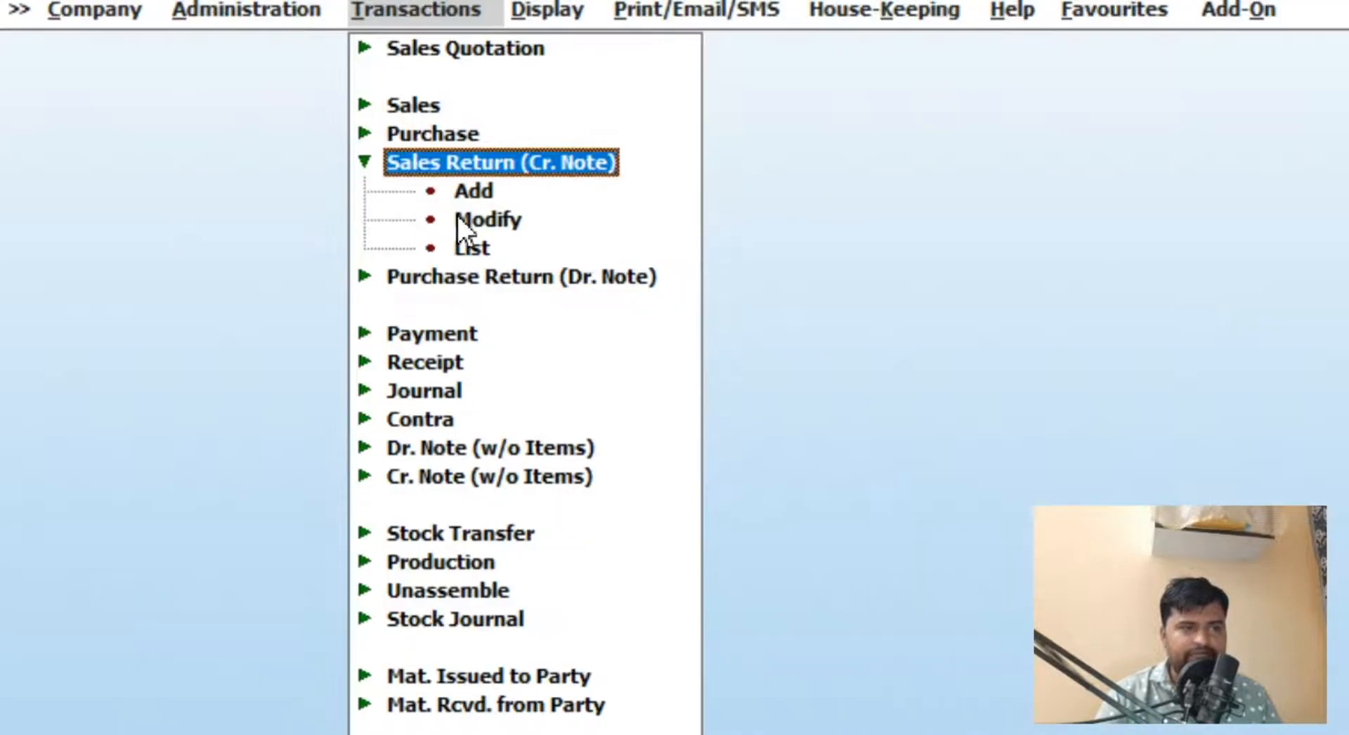
Step: Start a new Sales Return (Cr. Note) voucher dated 17-01-2022 with sale type L/GST-MultiRate
left_click(464, 192)
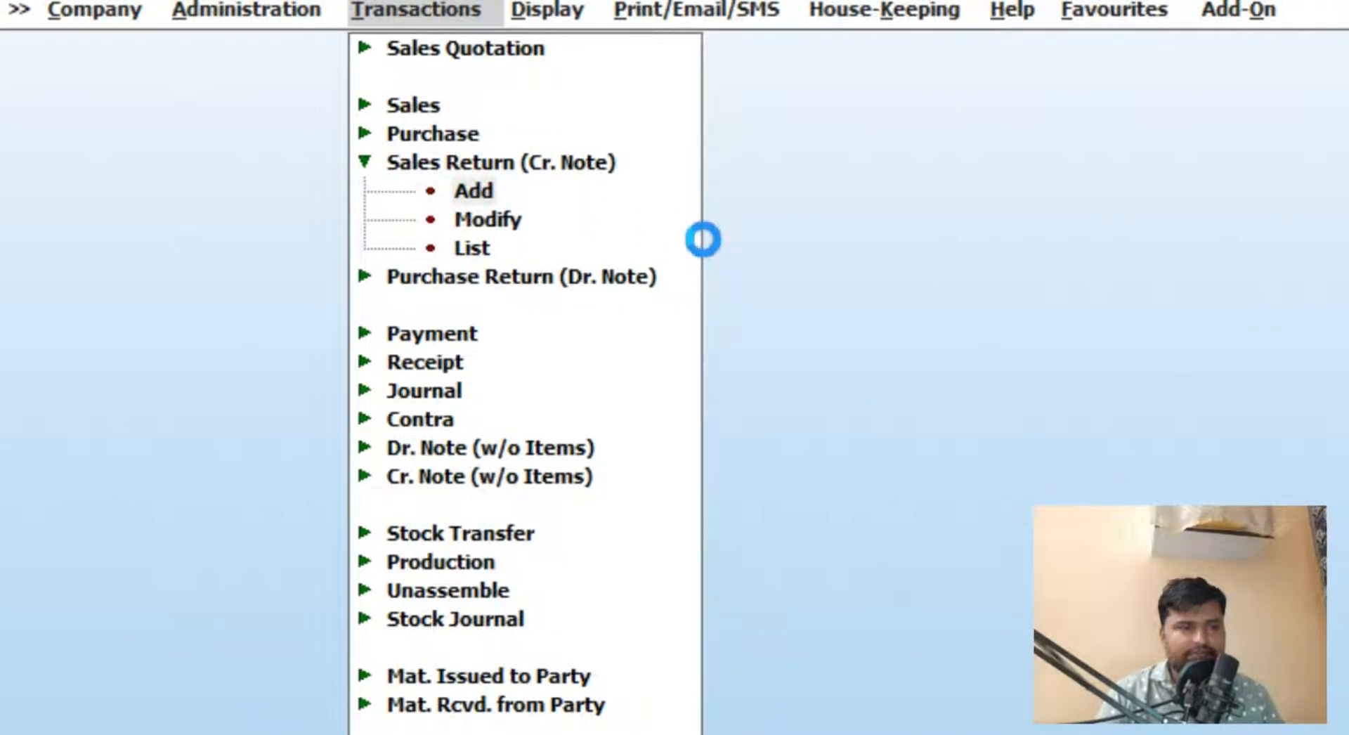
key("Return")
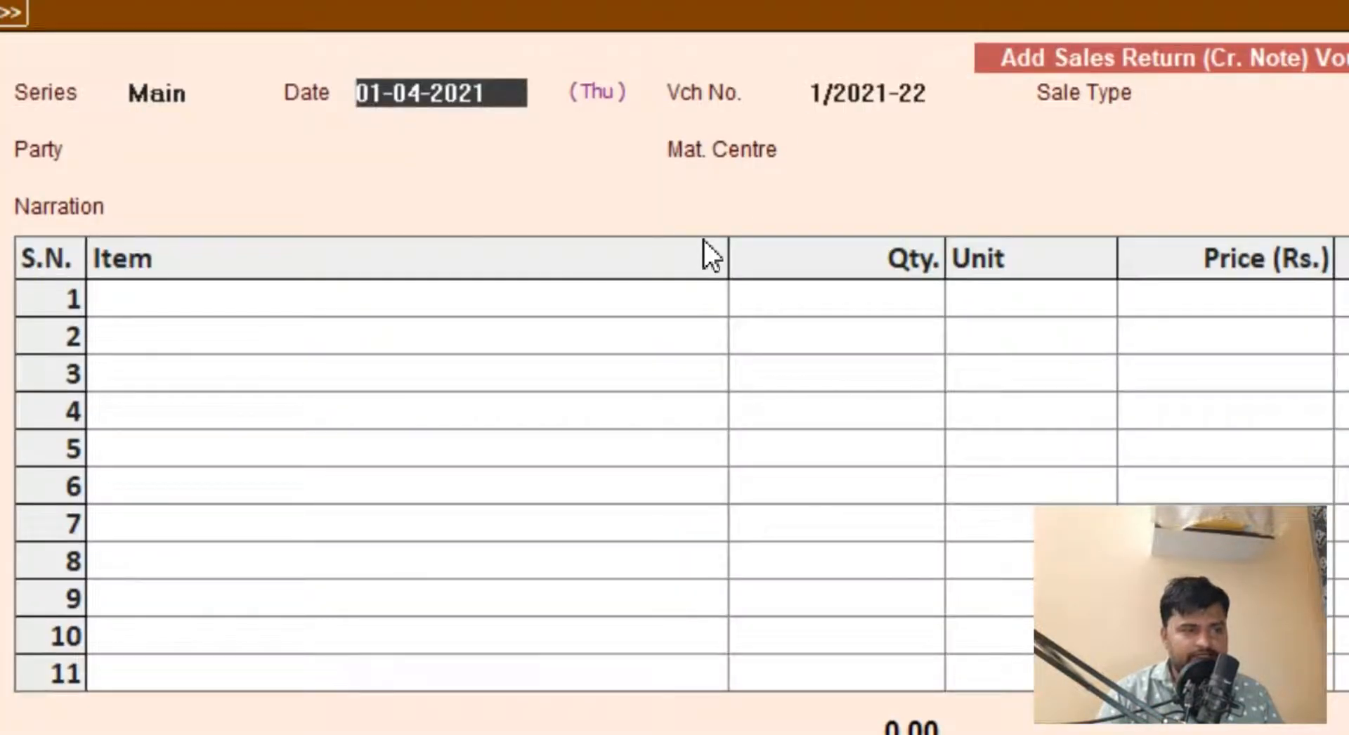
type("17")
key("Return")
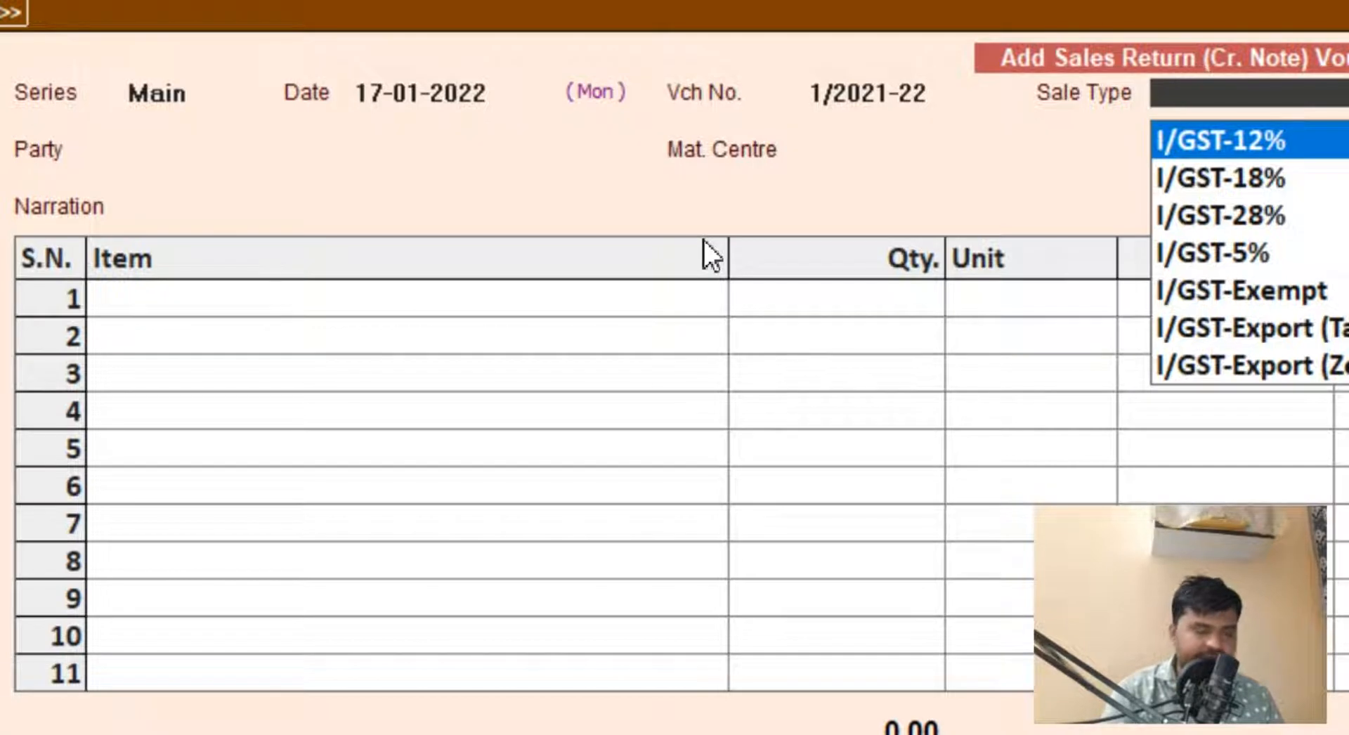
type("mu")
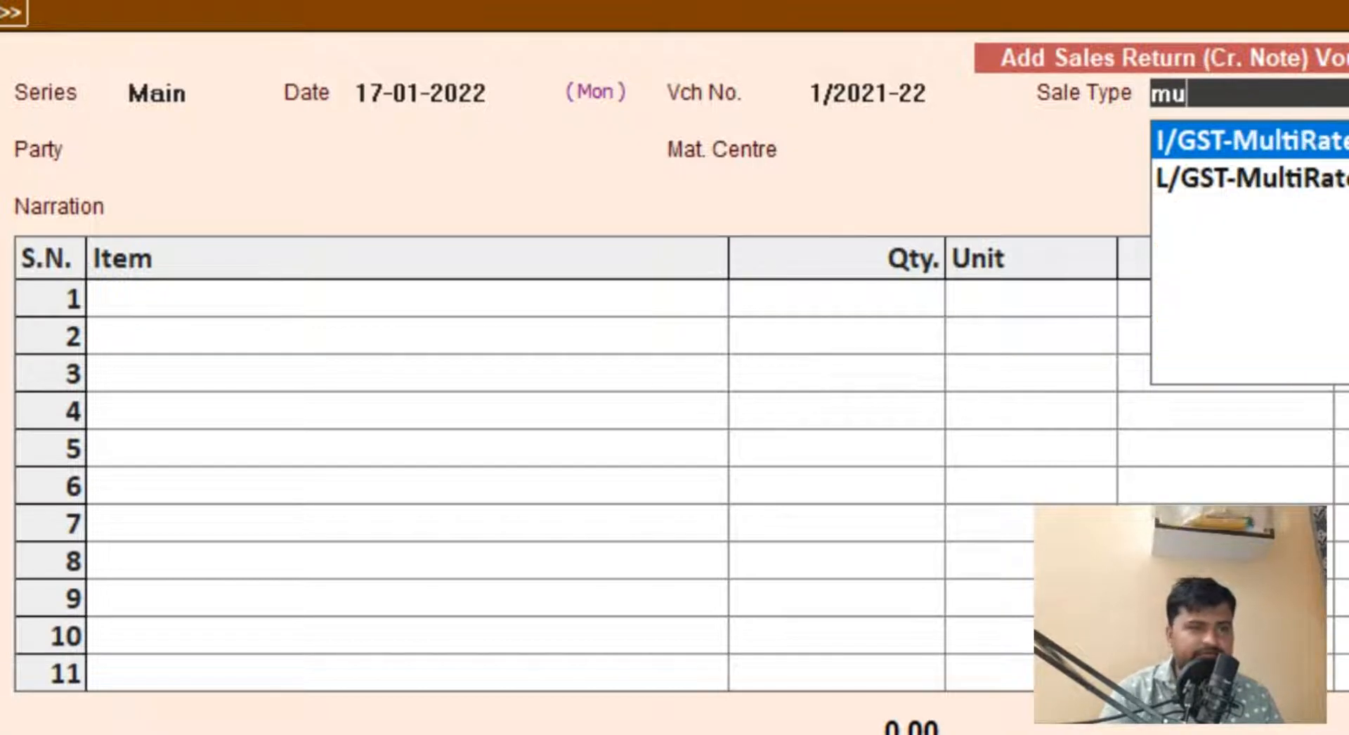
key("Down")
key("Return")
Step: Select the customer as party, reference original invoice 342/2021-22 dated 15-01-2022, and accept Main Store as the material centre
type("da")
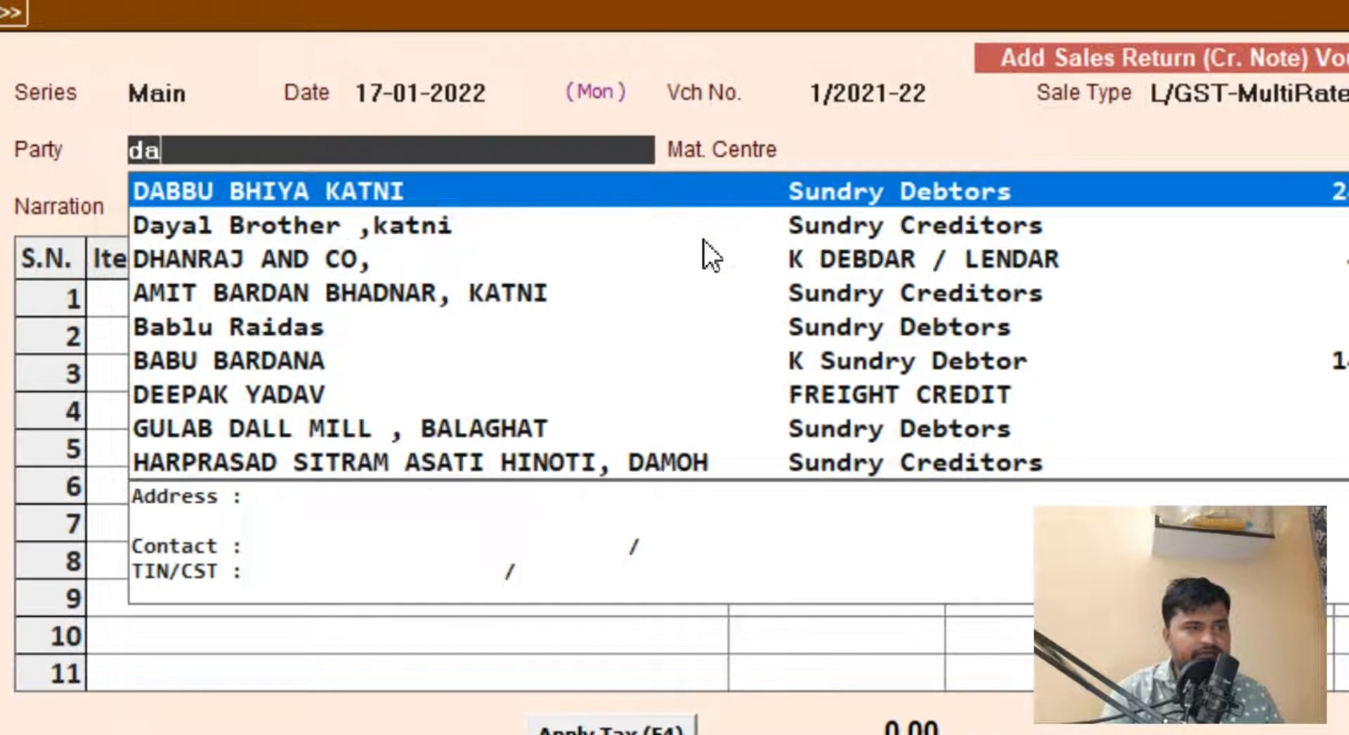
key("Return")
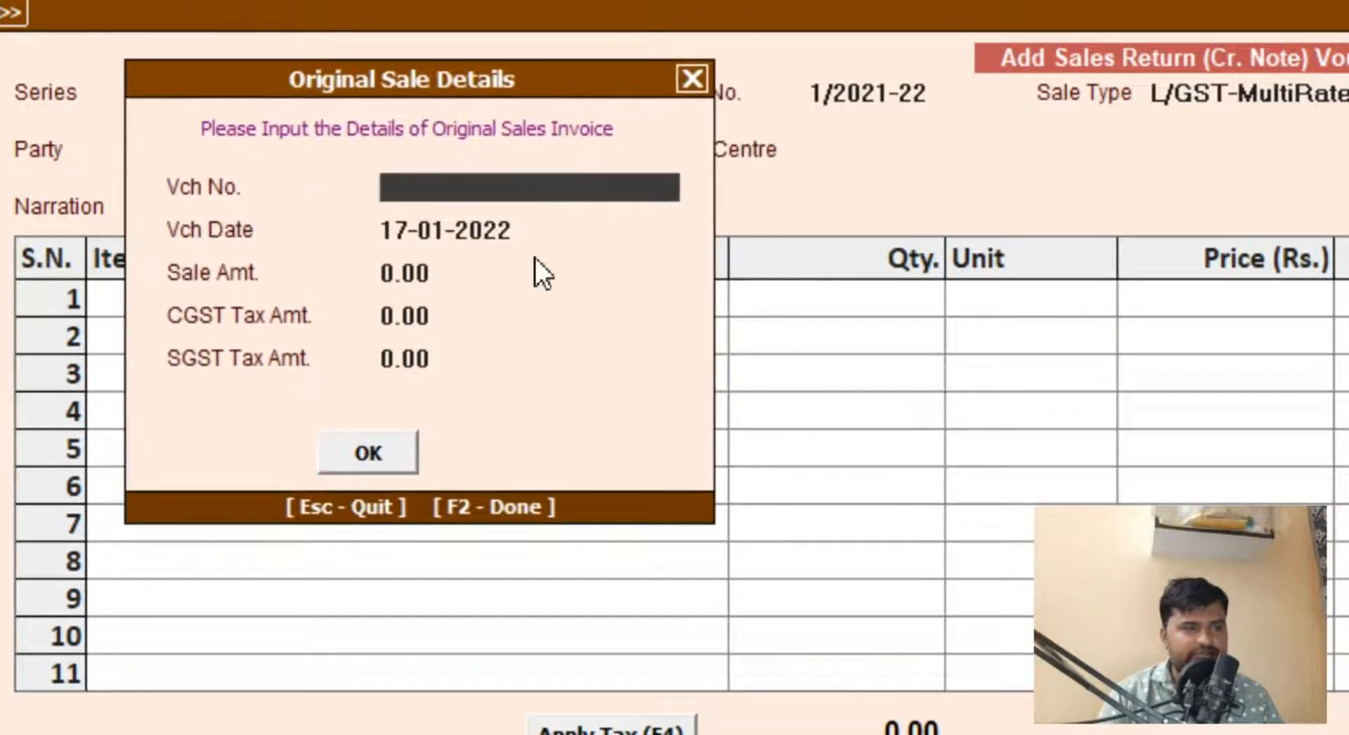
type("342/")
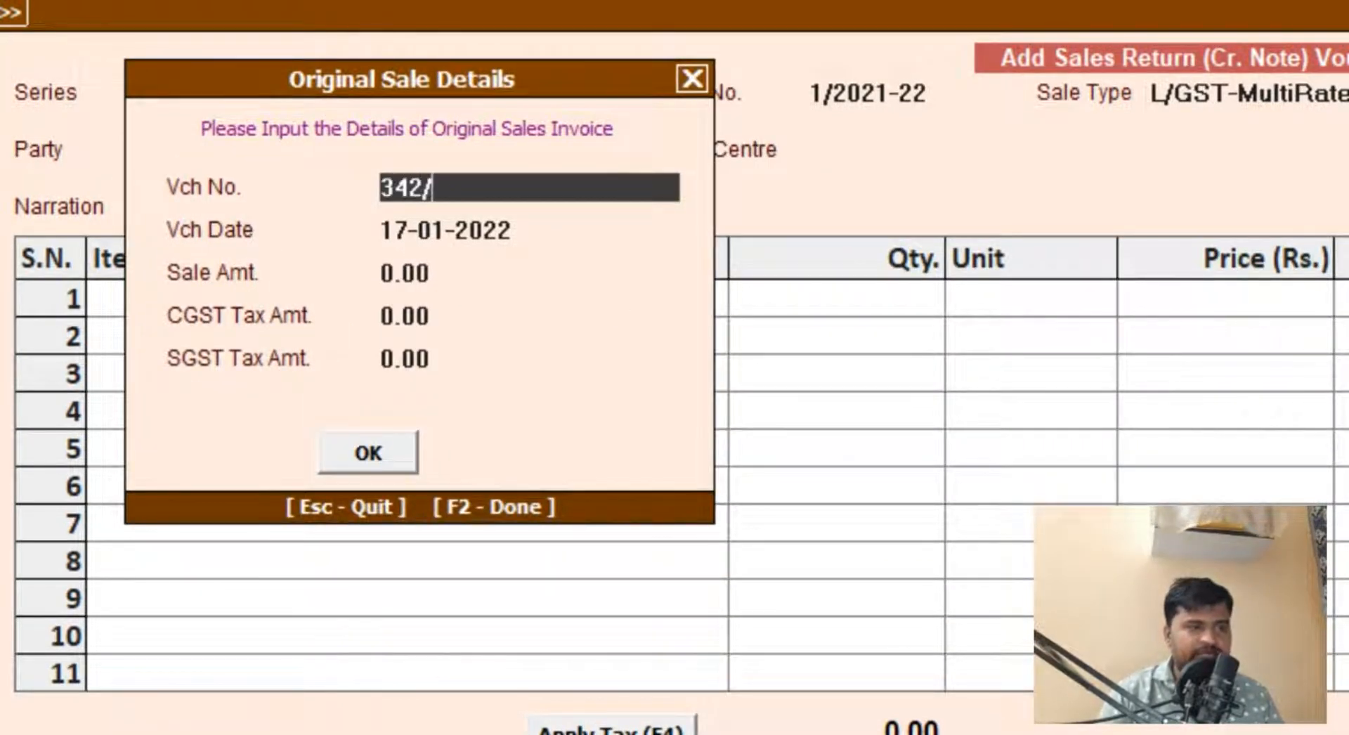
type("2021-22")
key("Return")
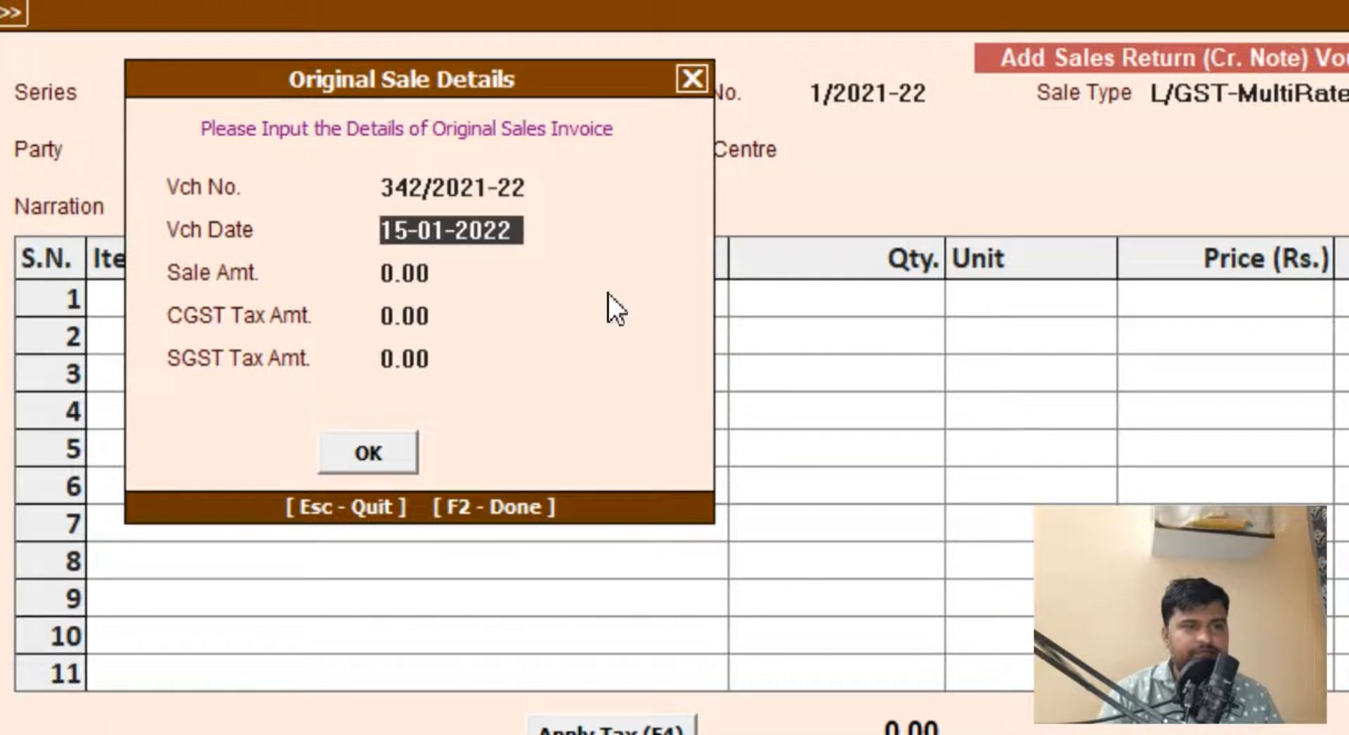
key("Return")
key("Return")
key("Return")
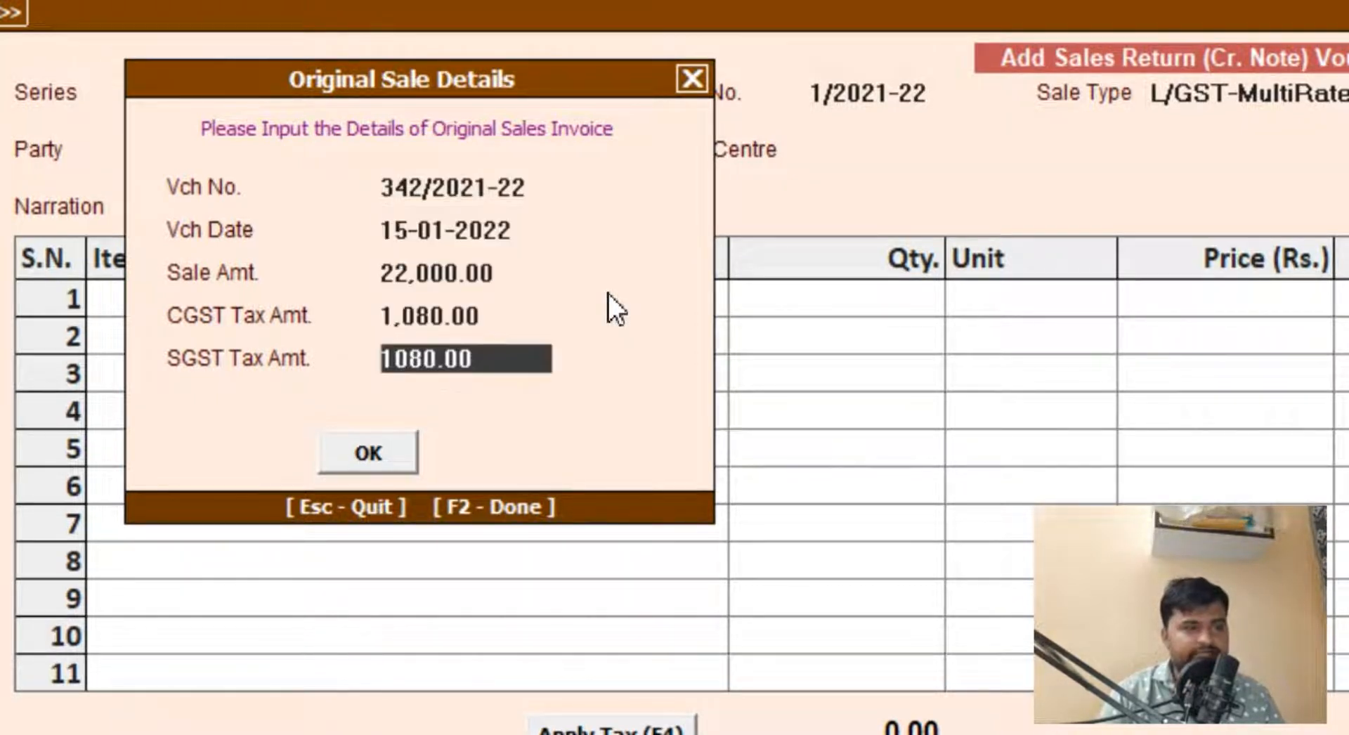
key("Return")
key("Return")
key("Return")
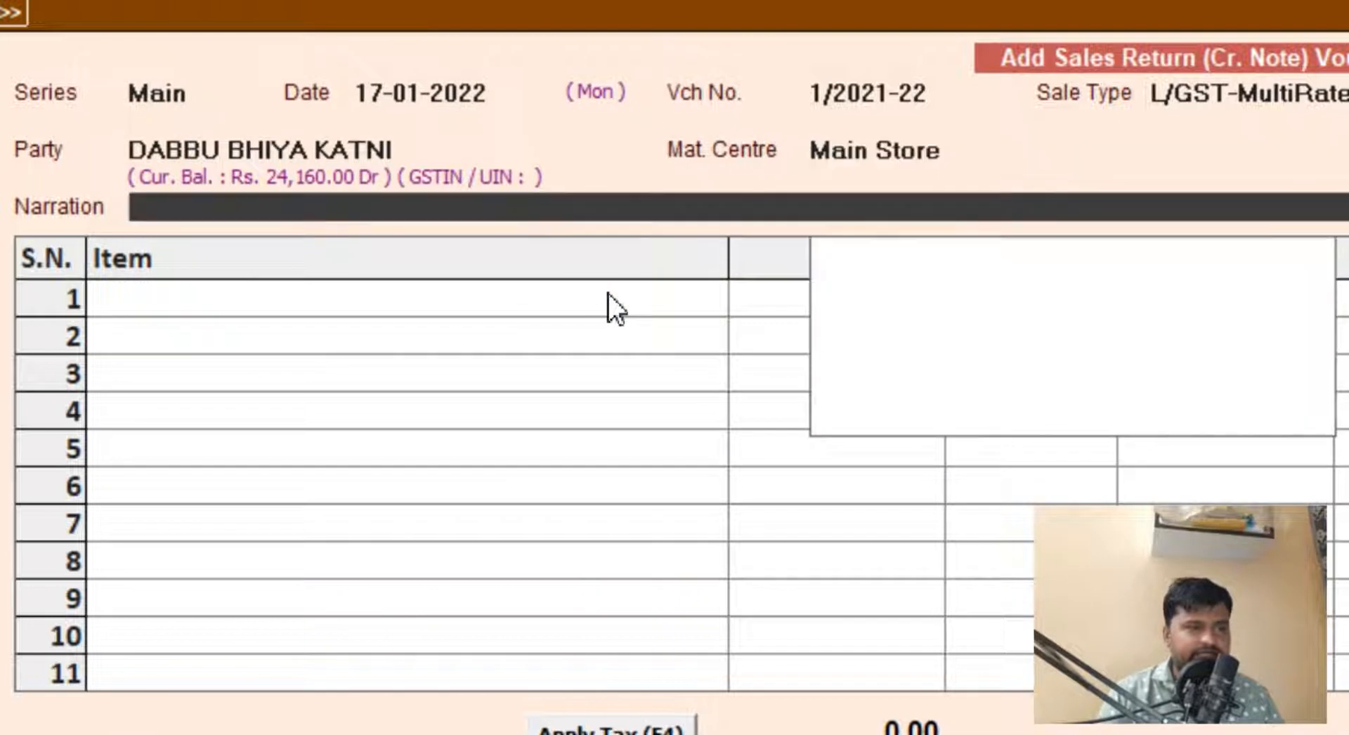
key("Return")
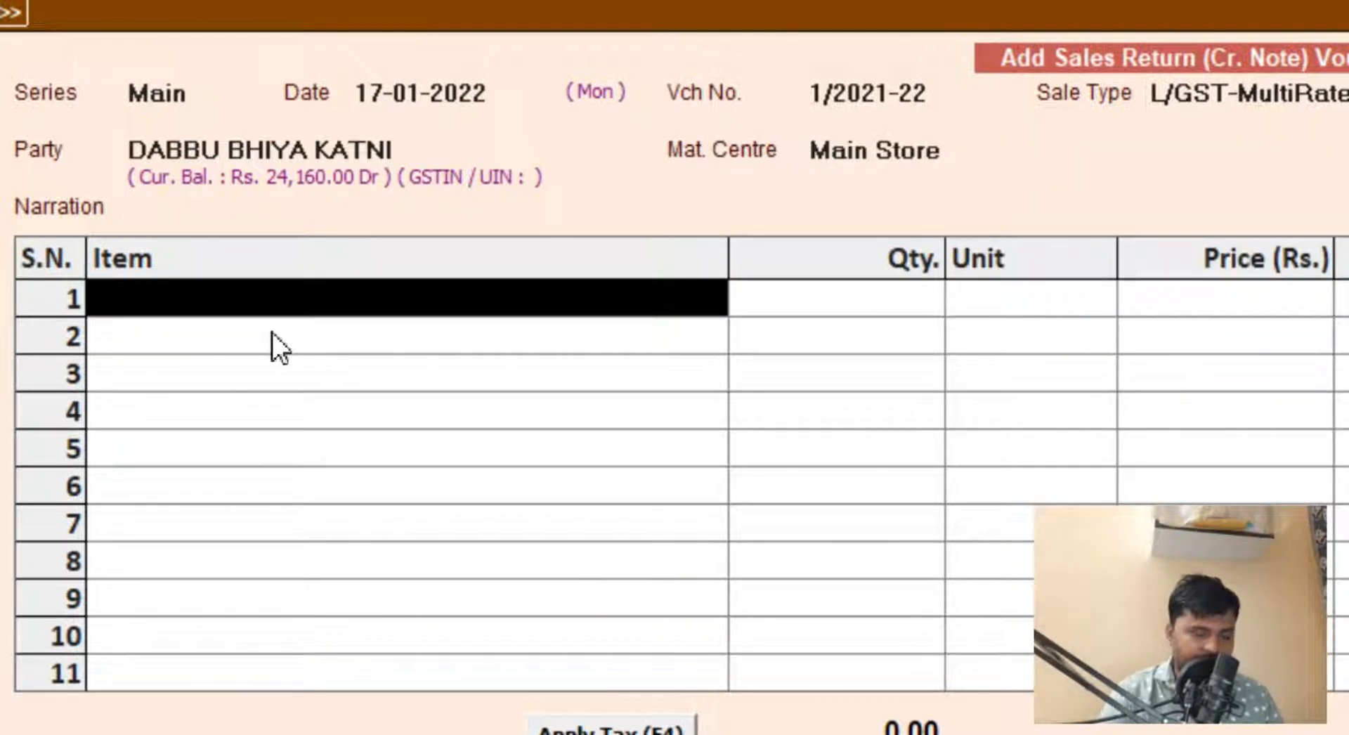
Step: Add the returned item LG AC COOLING EXPERT with quantity 1 at a price of 15,000.00
type("lg")
key("Return")
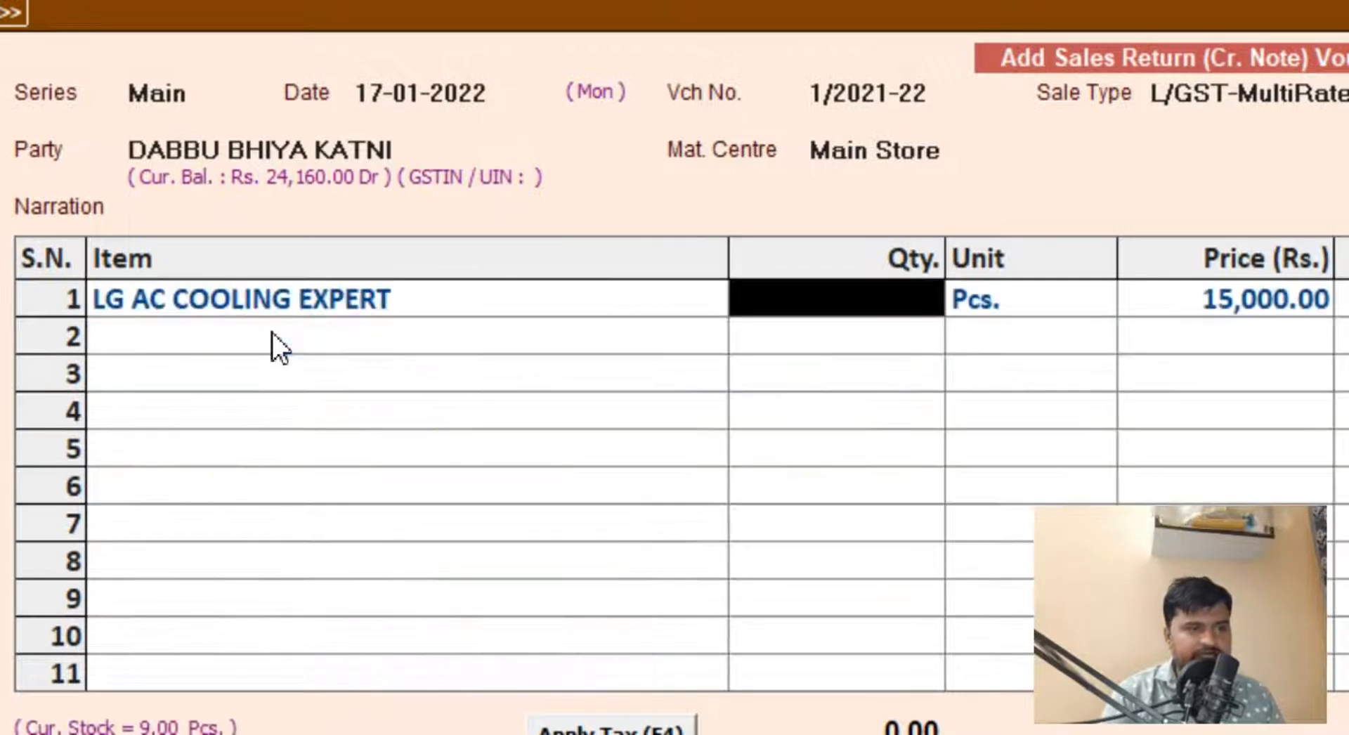
type("1")
key("Return")
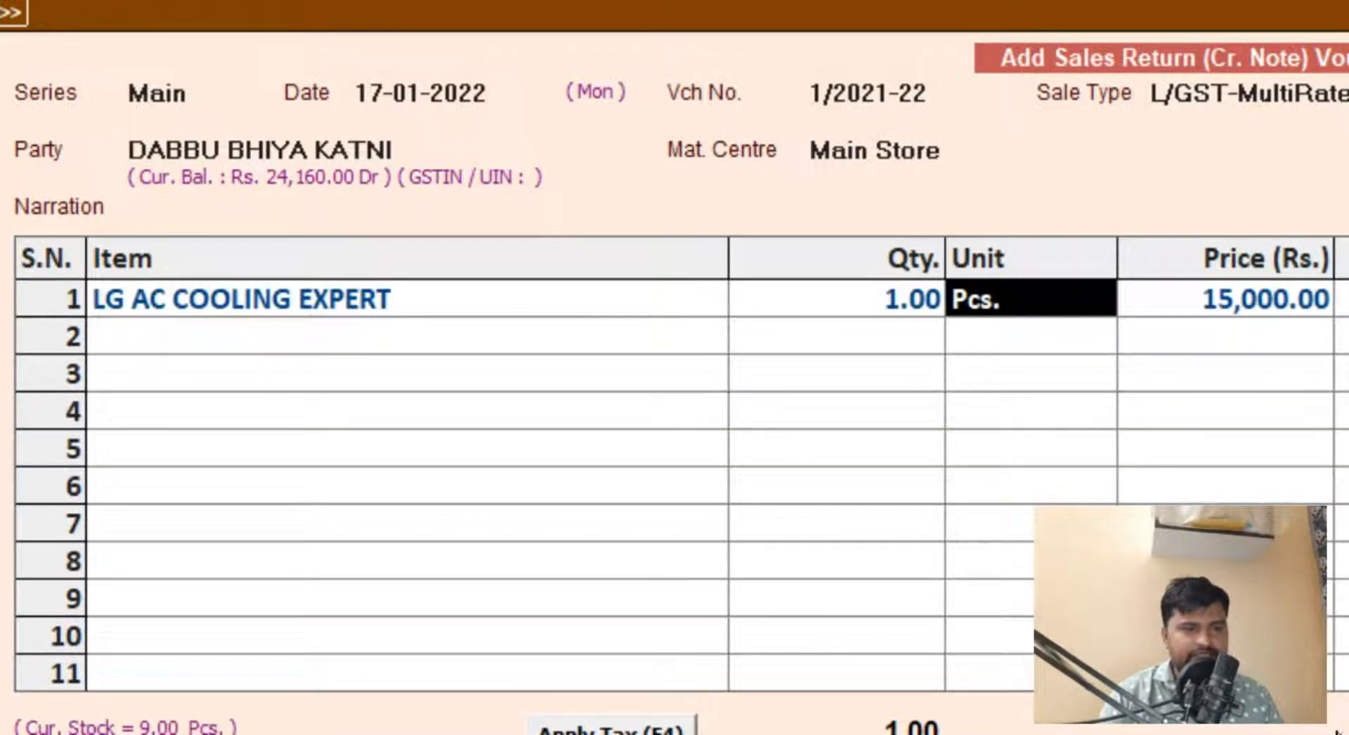
key("Return")
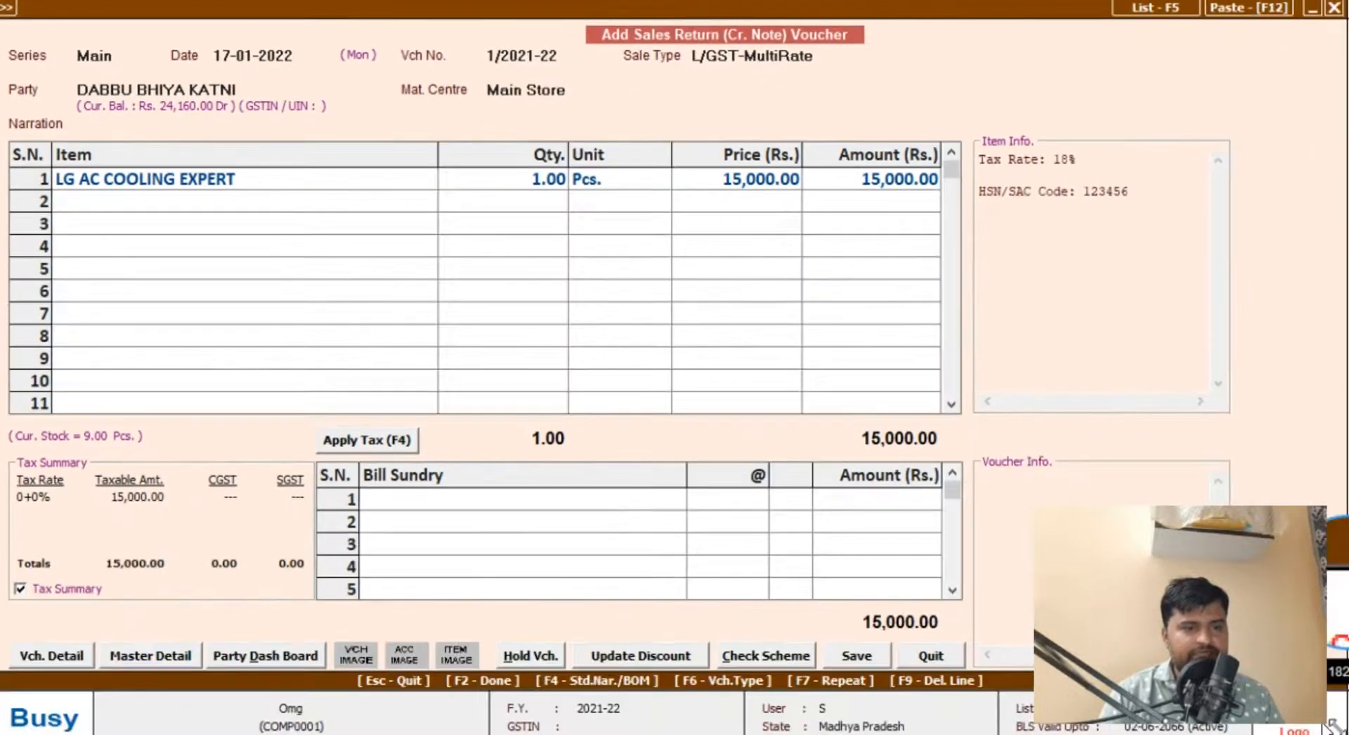
left_click(887, 177)
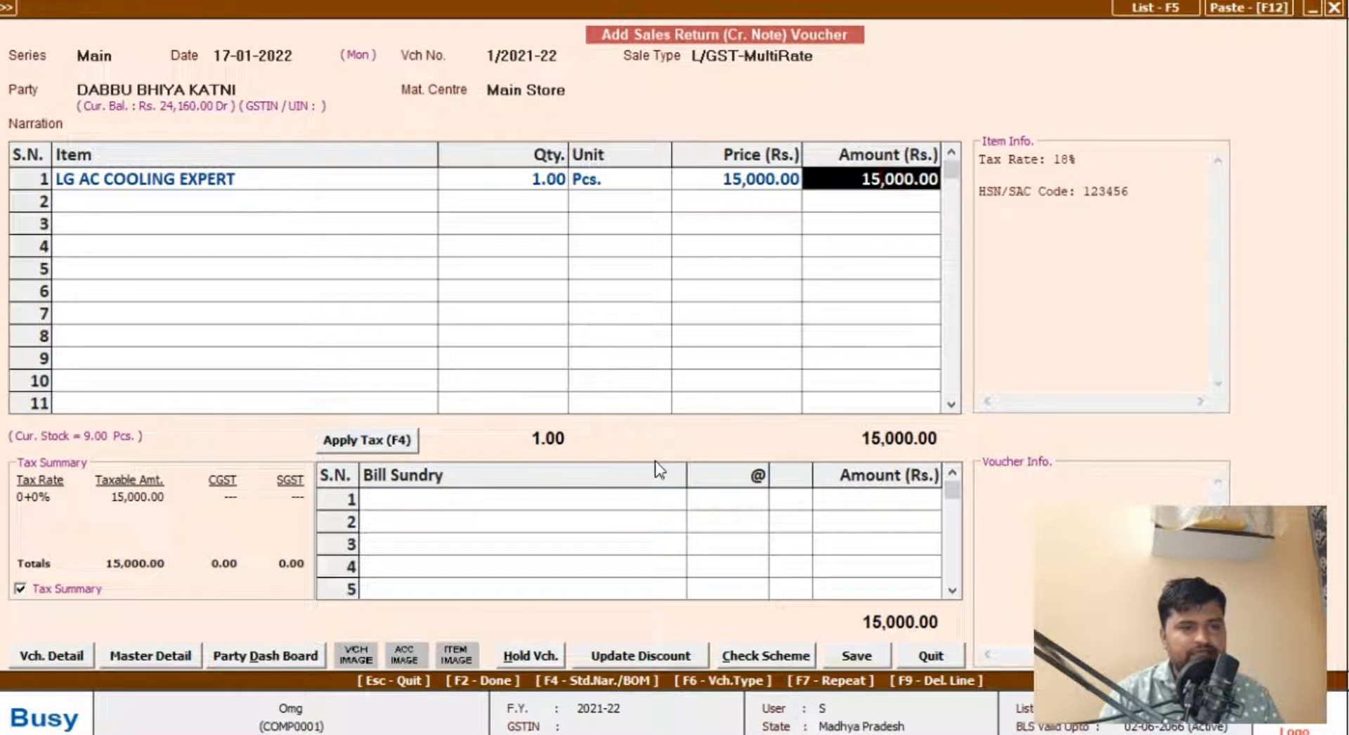
Step: Apply GST to the sales return voucher and save it with the transport details left blank
left_click(470, 501)
left_click(407, 443)
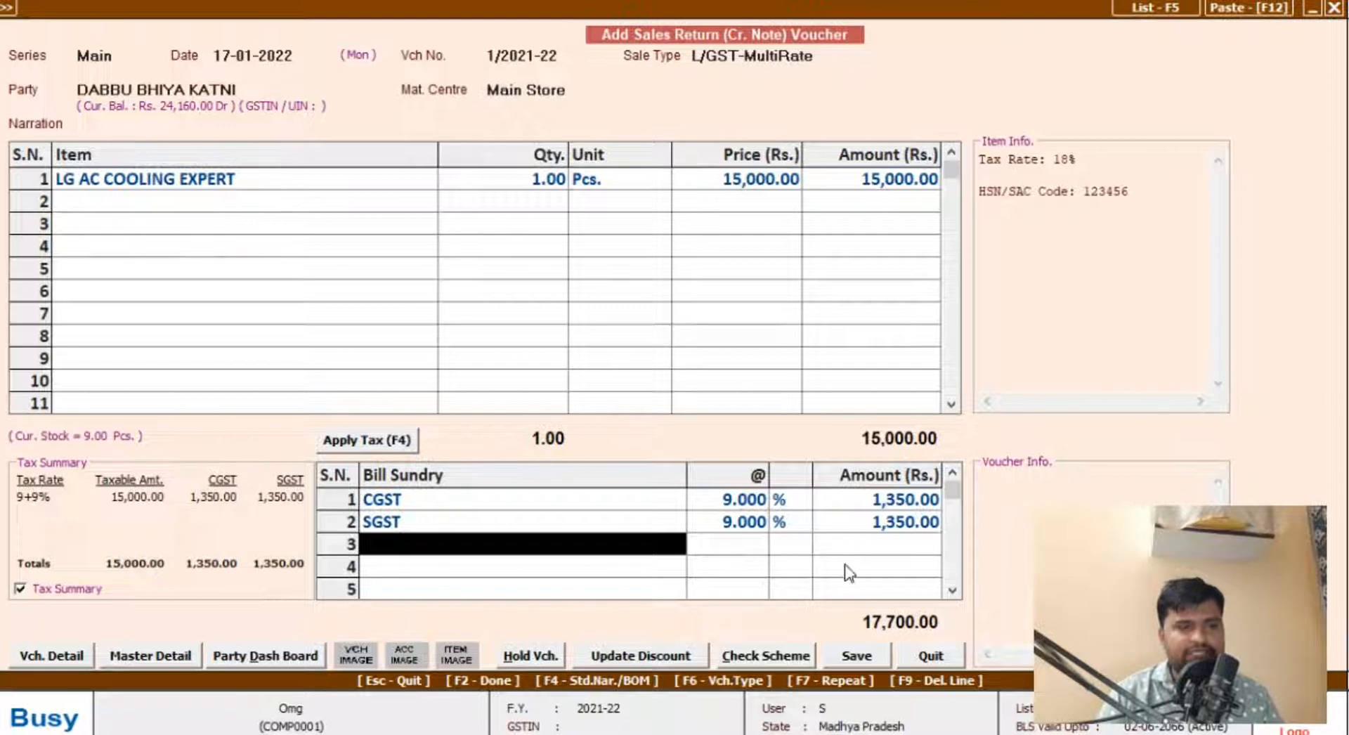
left_click(857, 655)
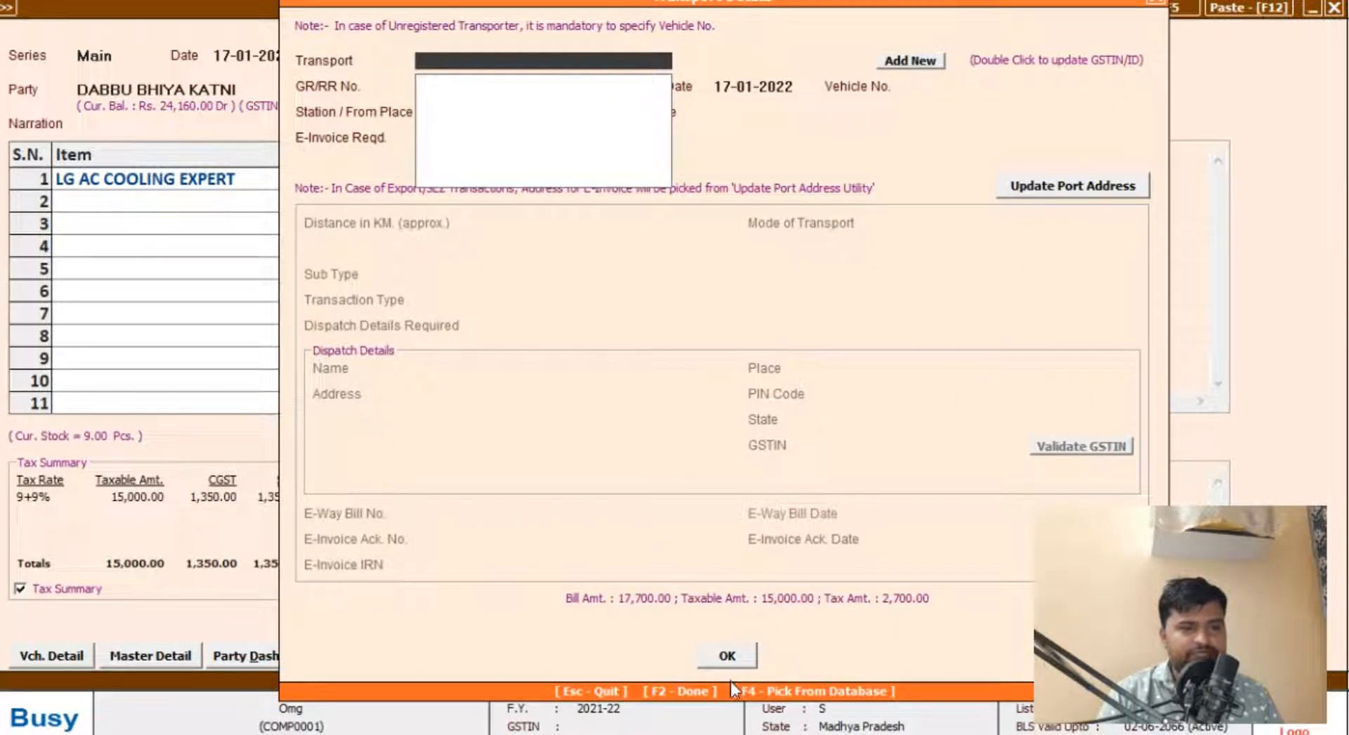
left_click_drag(1015, 2, 1019, 45)
left_click(726, 698)
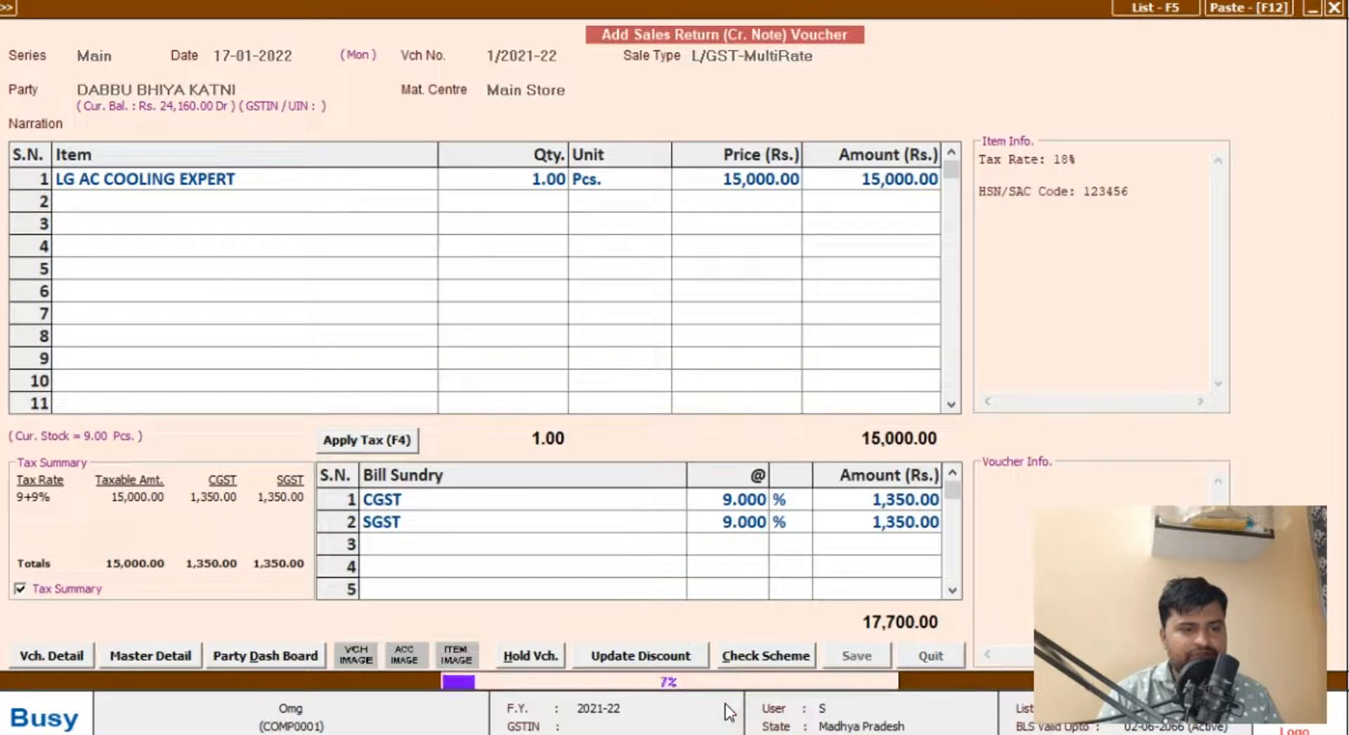
key("Escape")
key("Escape")
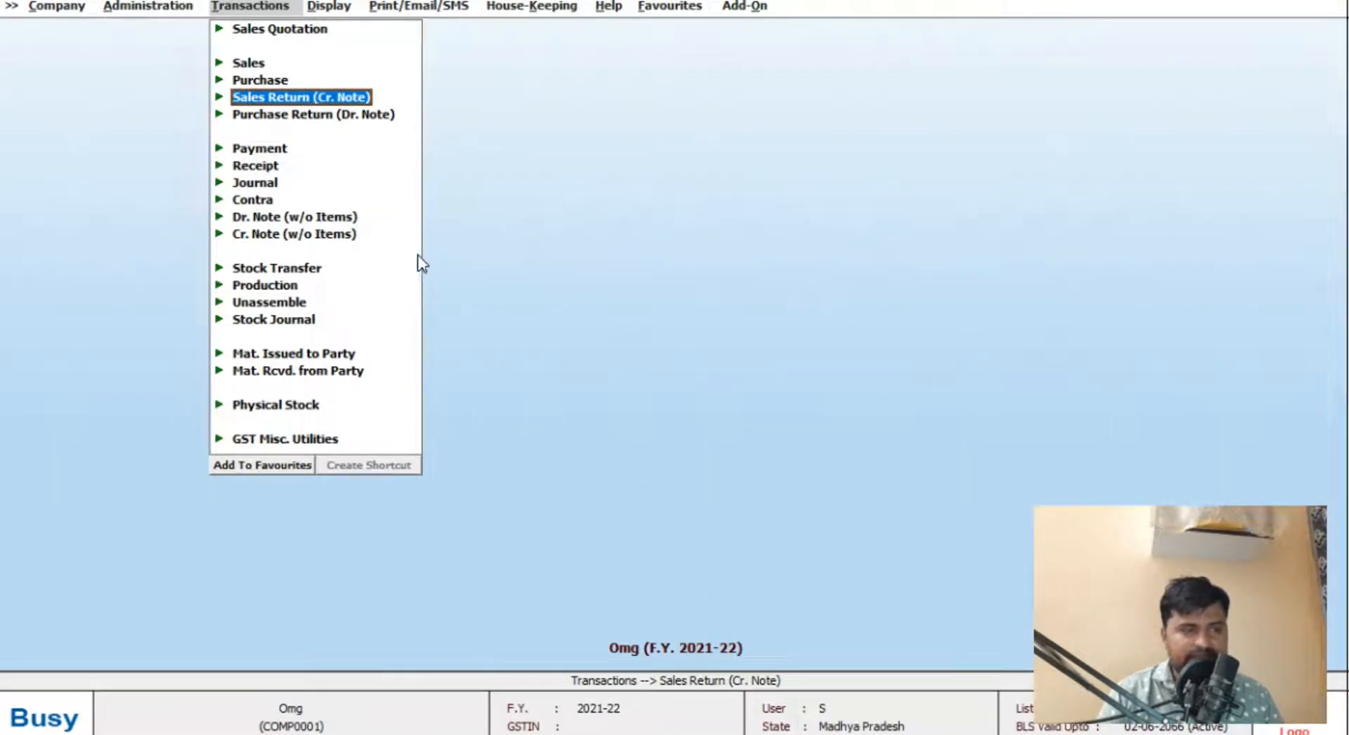
Step: Open the saved sales return voucher for modification and delete it
key("Return")
left_click(357, 119)
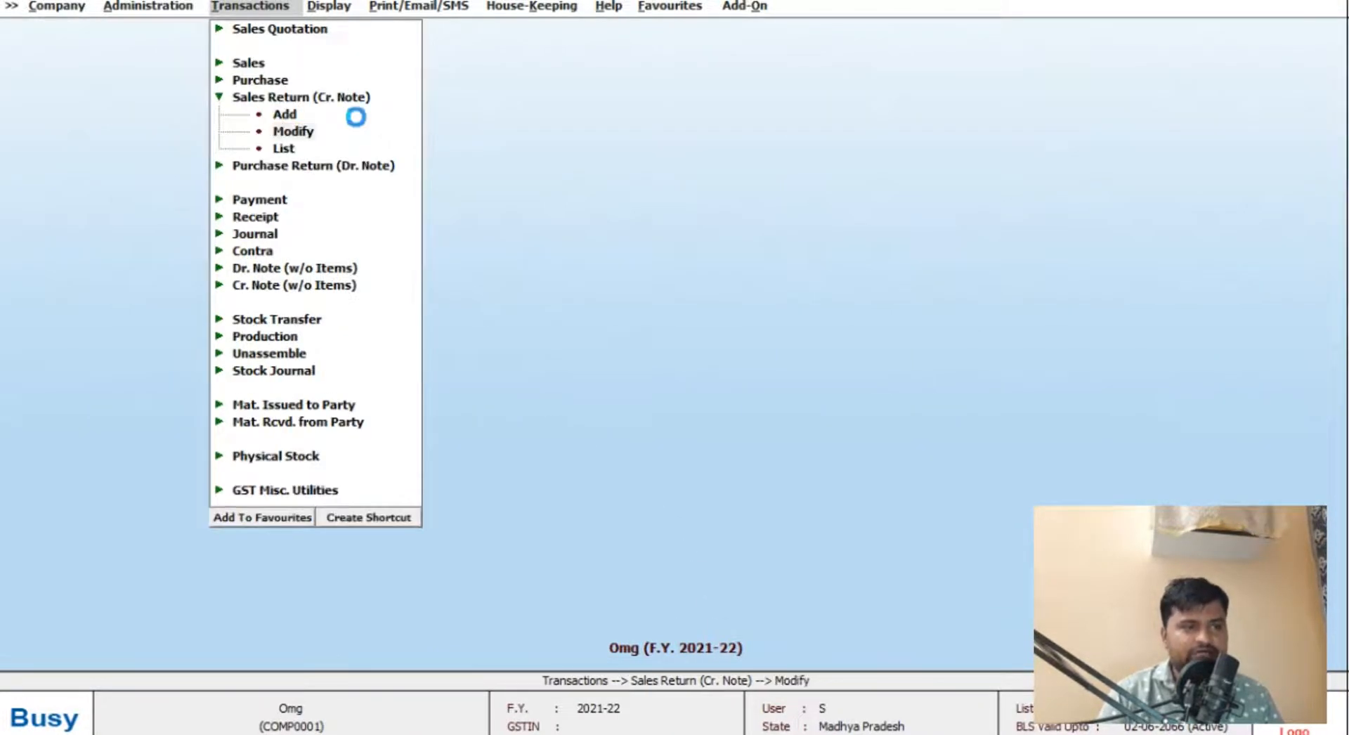
key("Return")
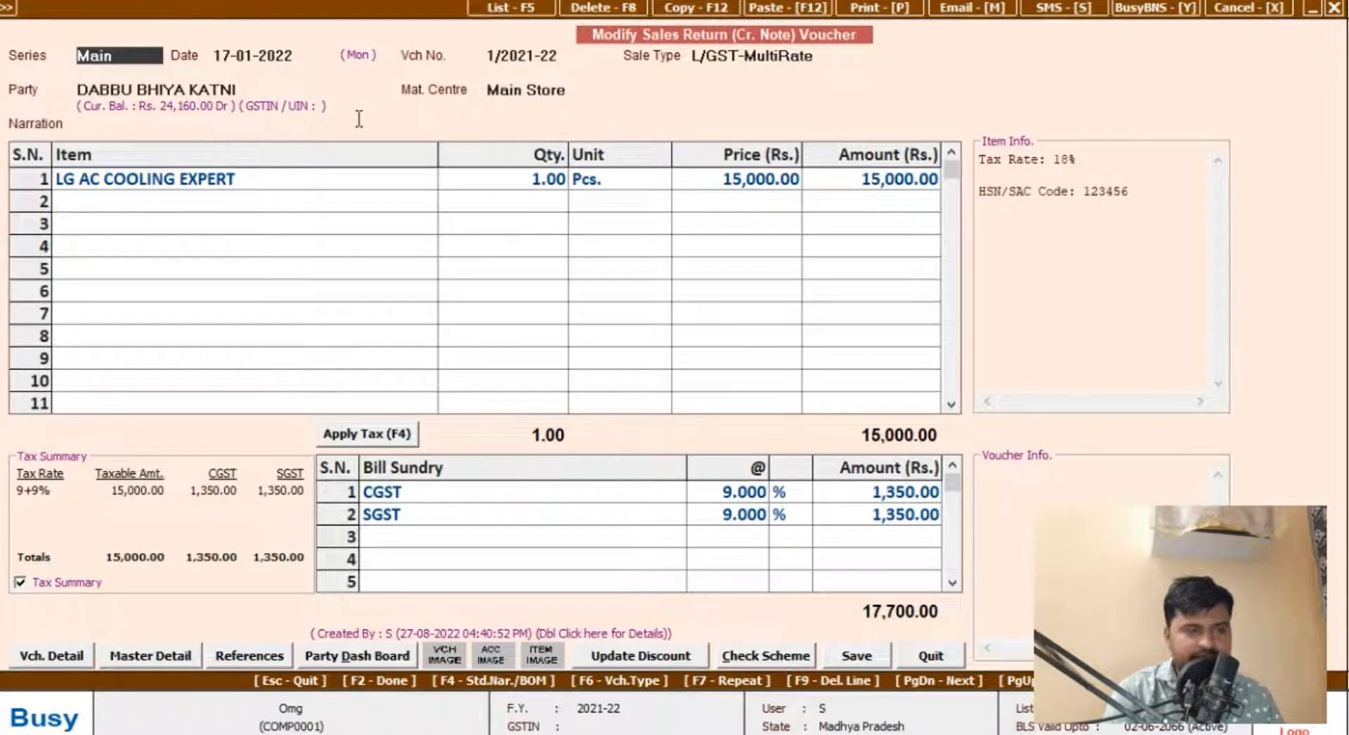
key("F8")
key("Return")
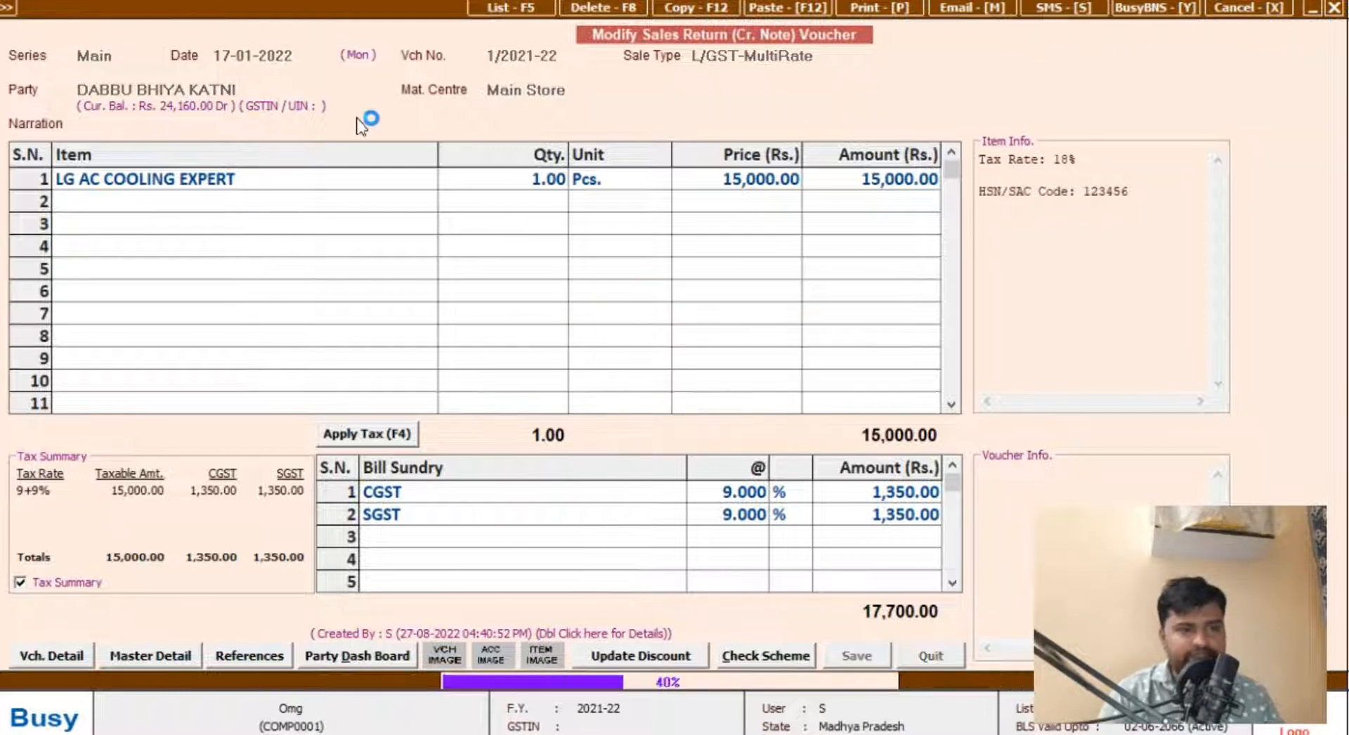
key("Escape")
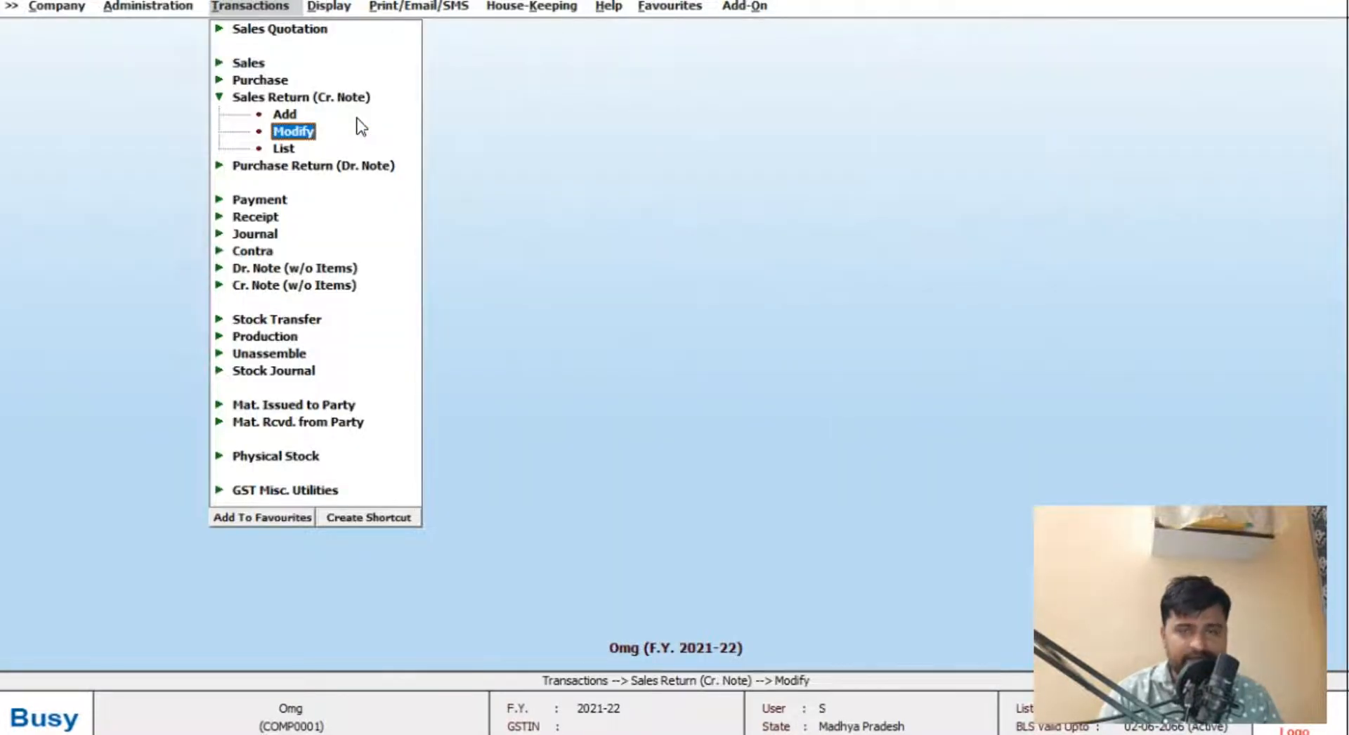
Step: Start a new credit note without items
key("Down")
key("Down")
key("Down")
key("Down")
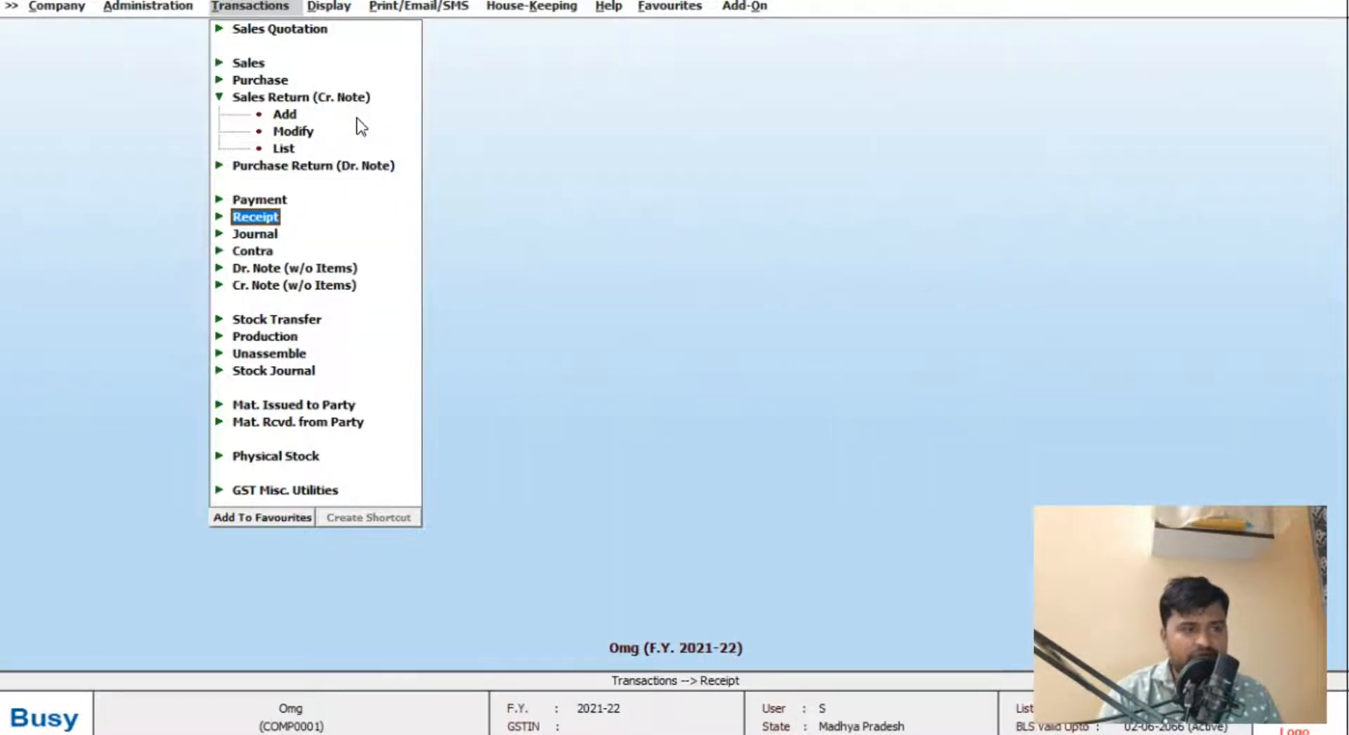
key("Down")
key("Down")
key("Down")
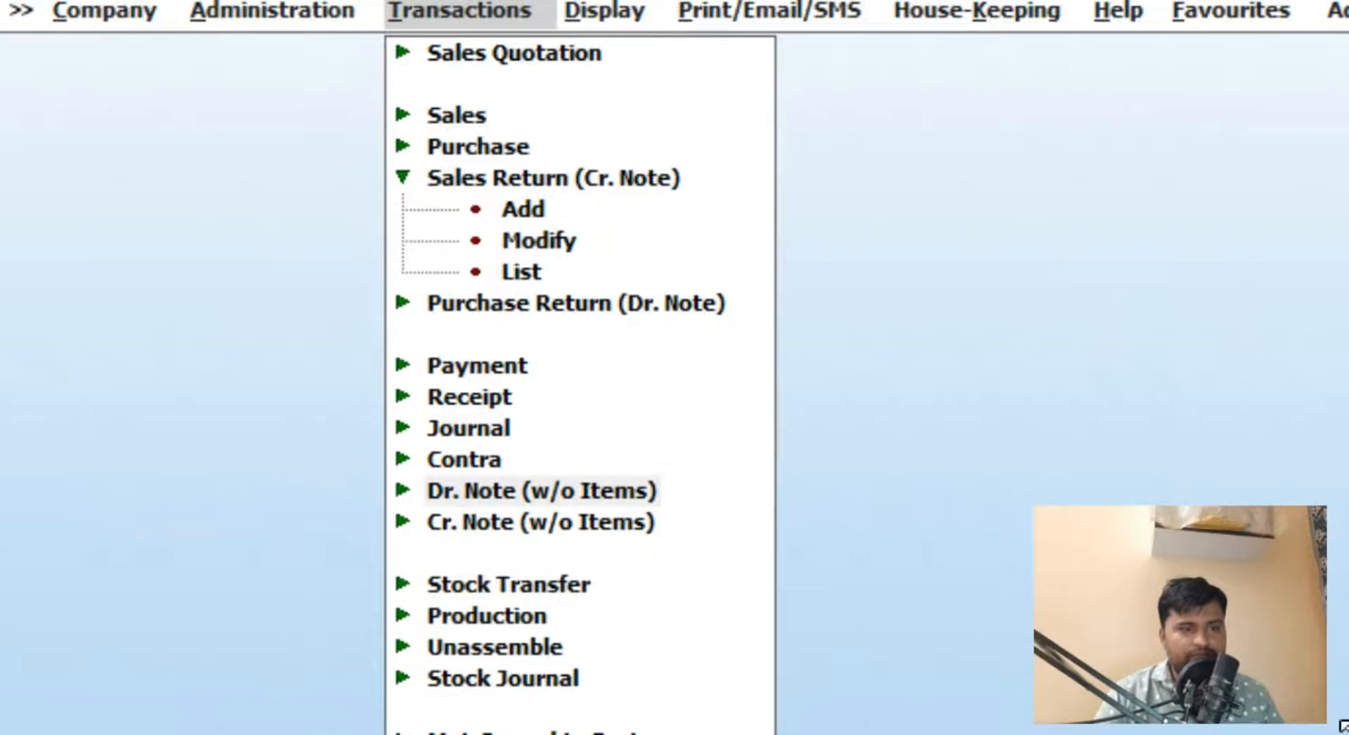
left_click(472, 521)
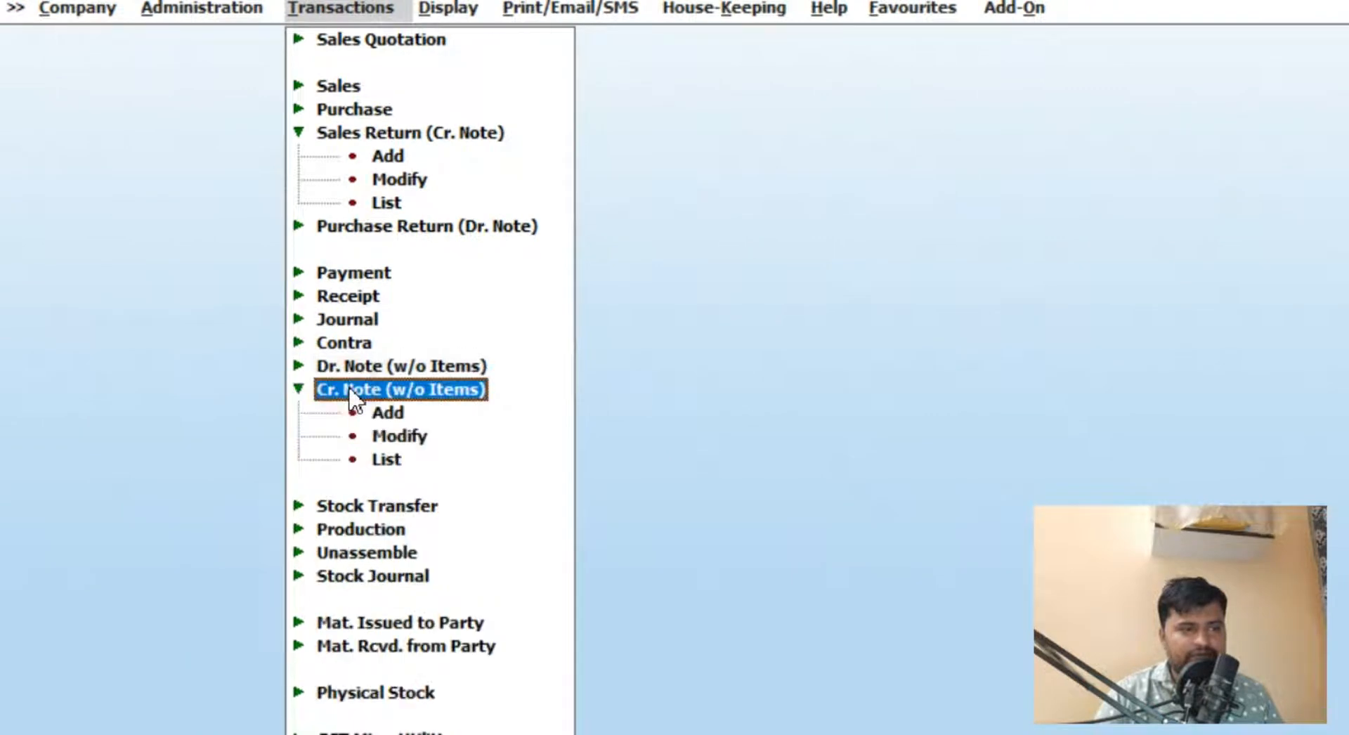
left_click(353, 413)
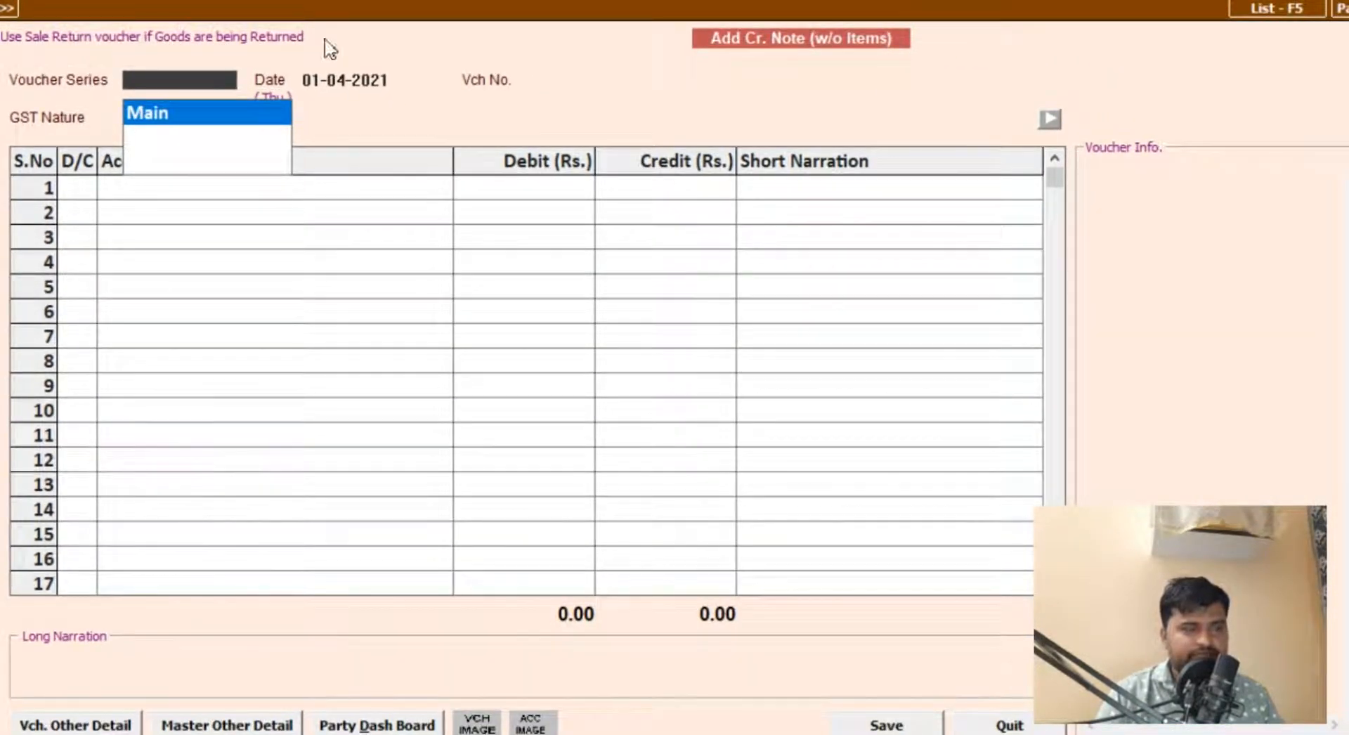
Step: Date the credit note 17-01-2022 with GST nature Cr. Note Issued against Sale, and select the customer as the credited account
left_click(391, 79)
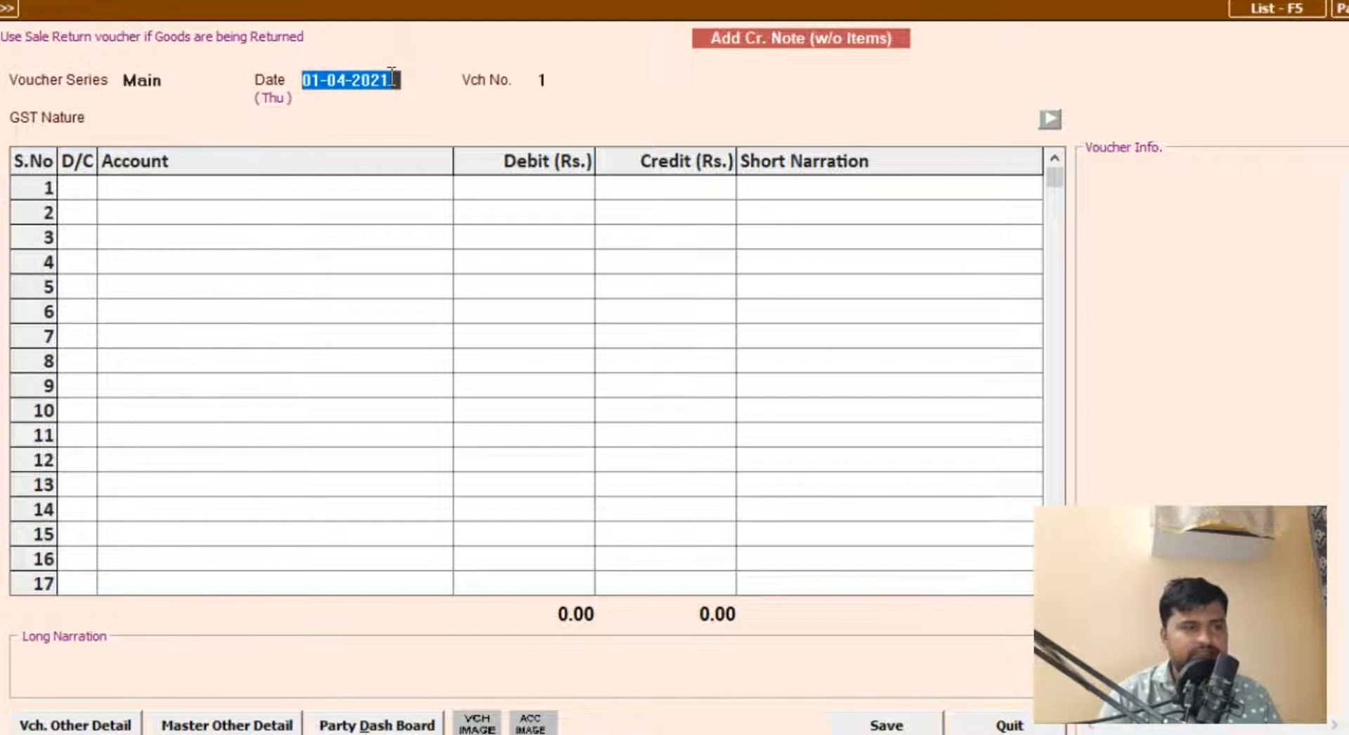
type("171")
key("Return")
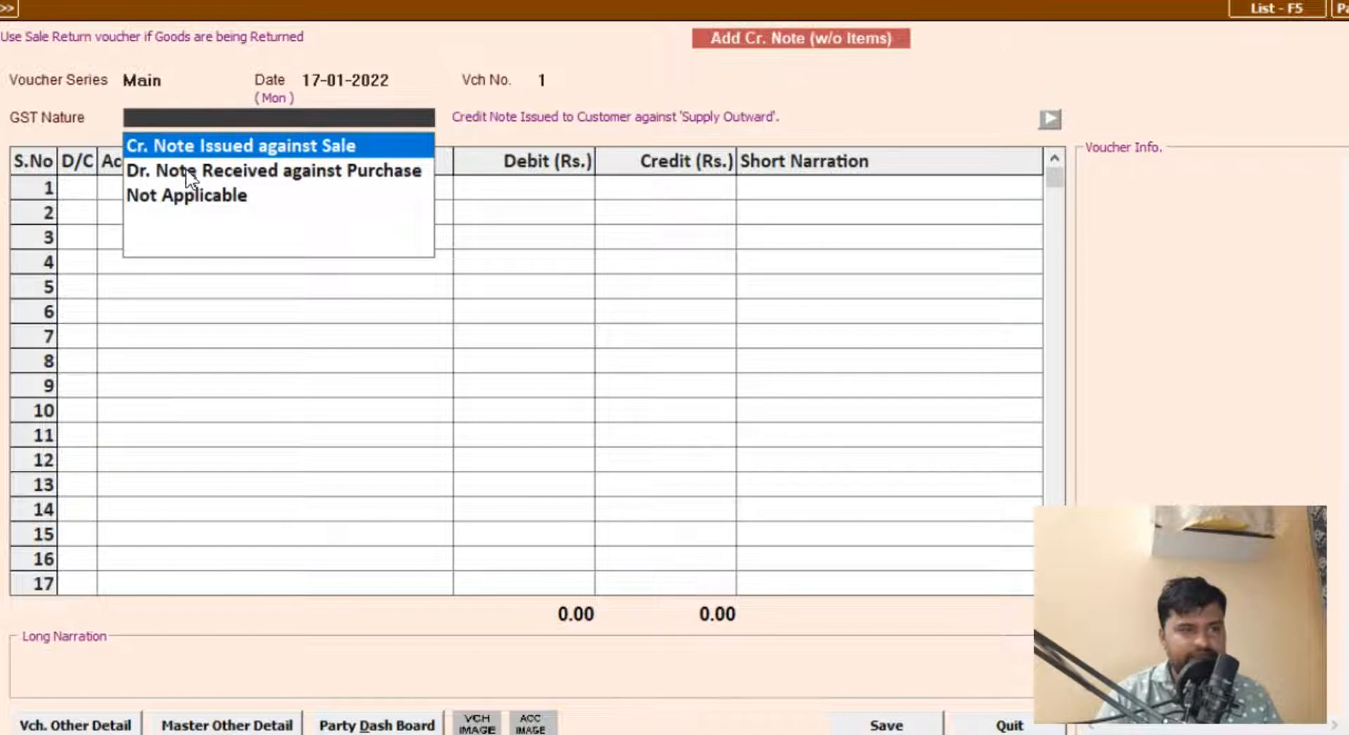
key("Return")
key("Return")
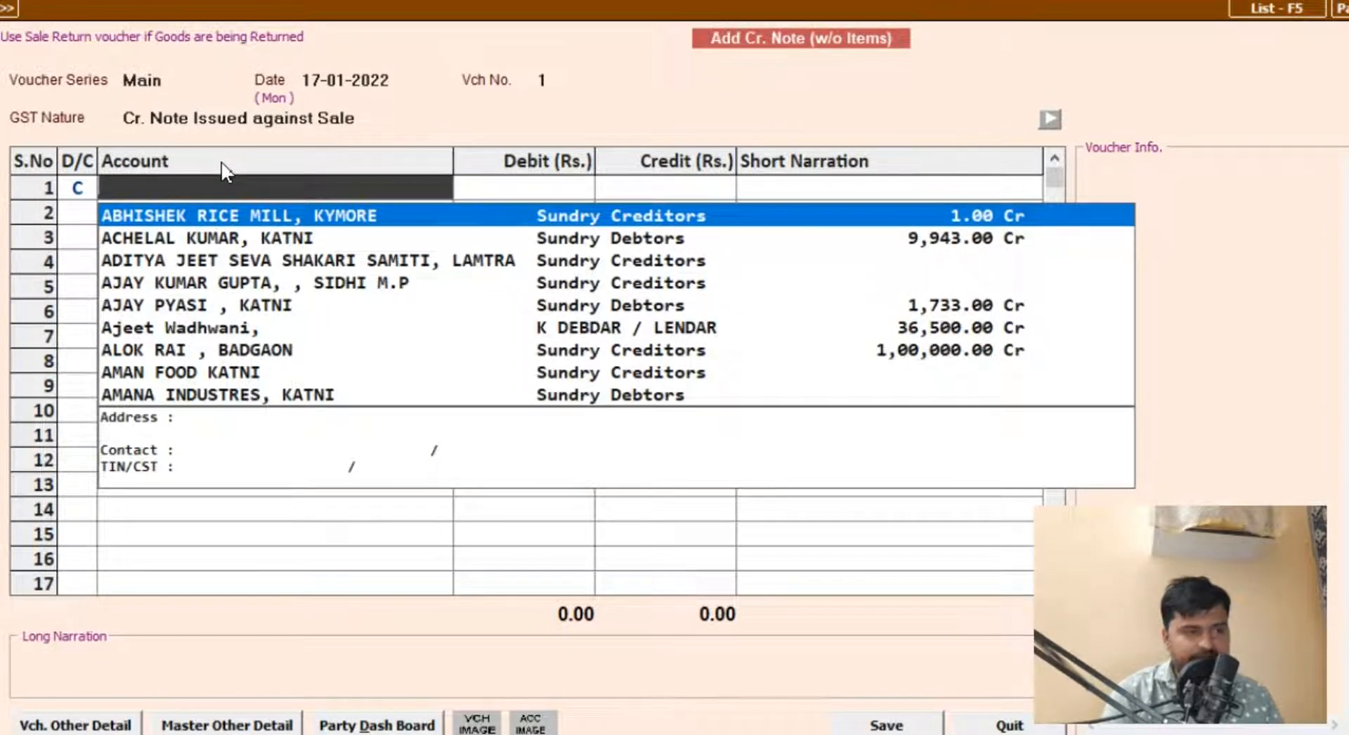
type("d")
key("Return")
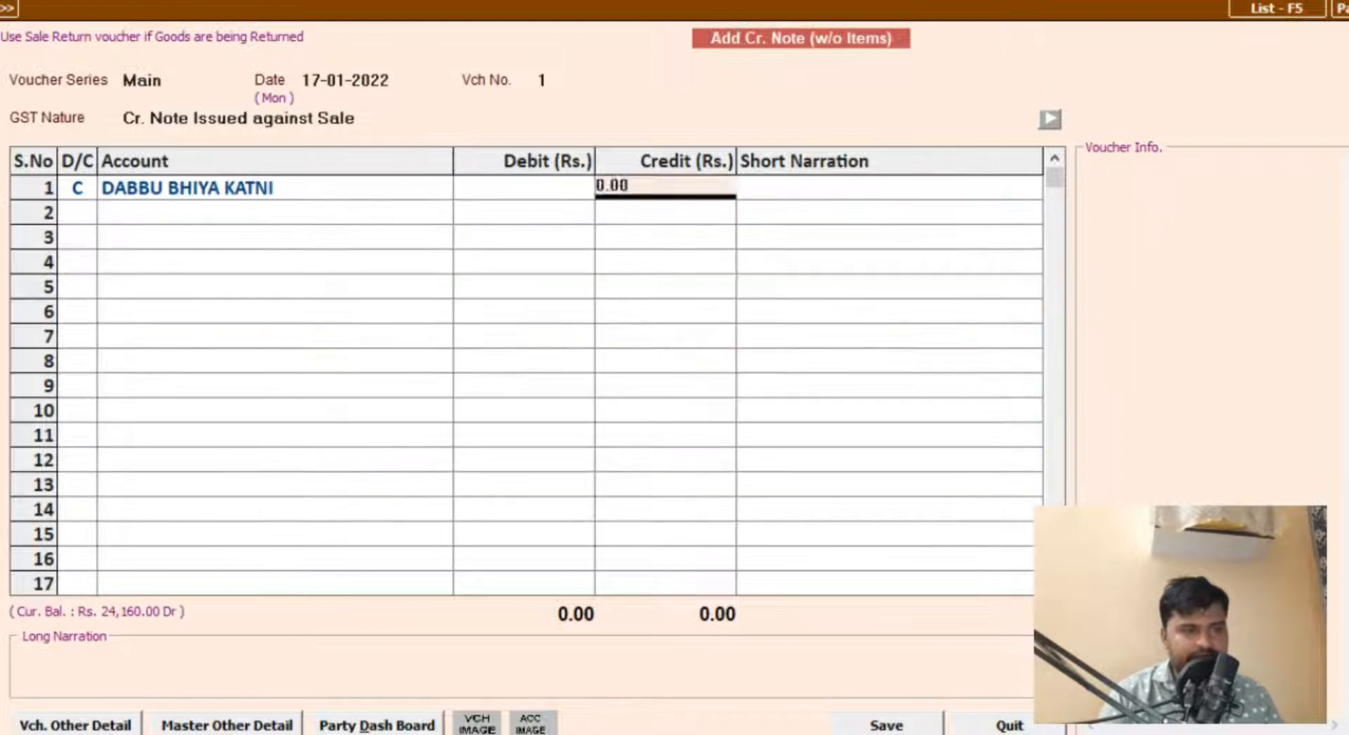
type("150")
key("BackSpace")
key("BackSpace")
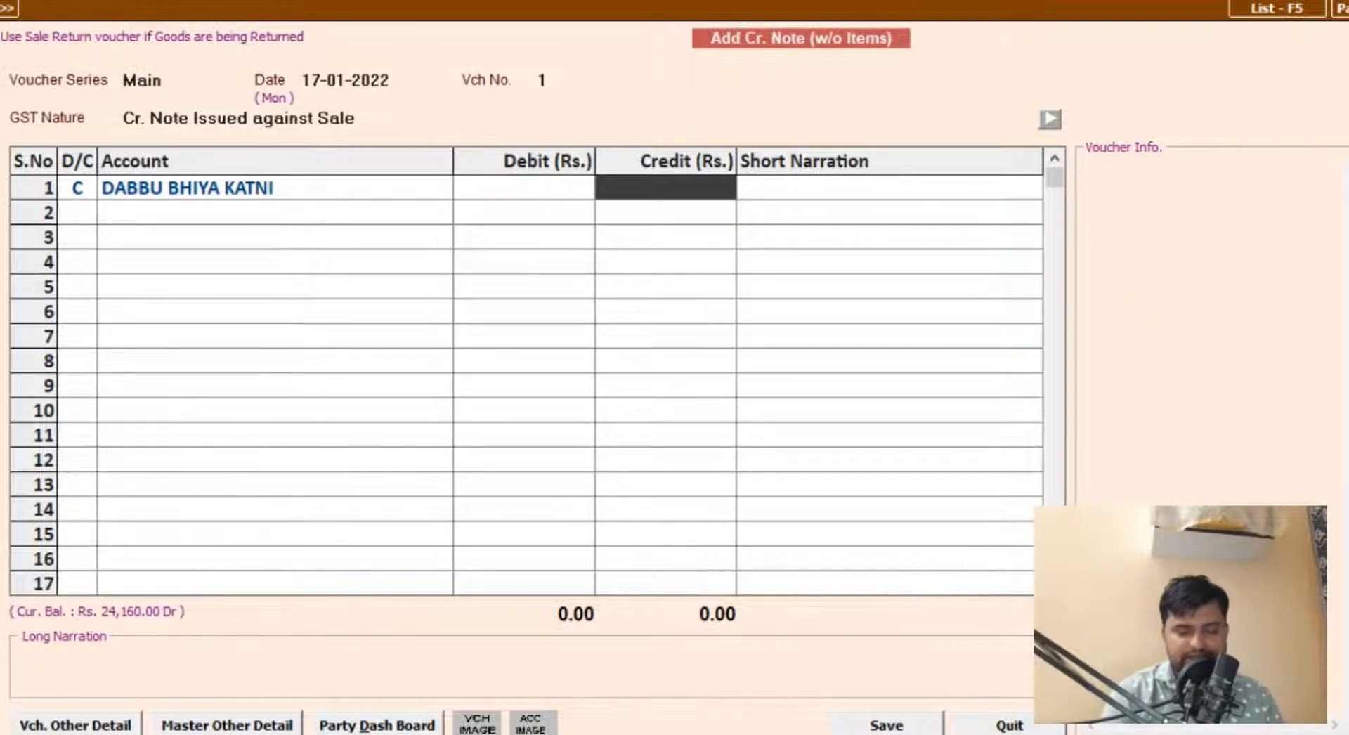
key("F10")
type("15000")
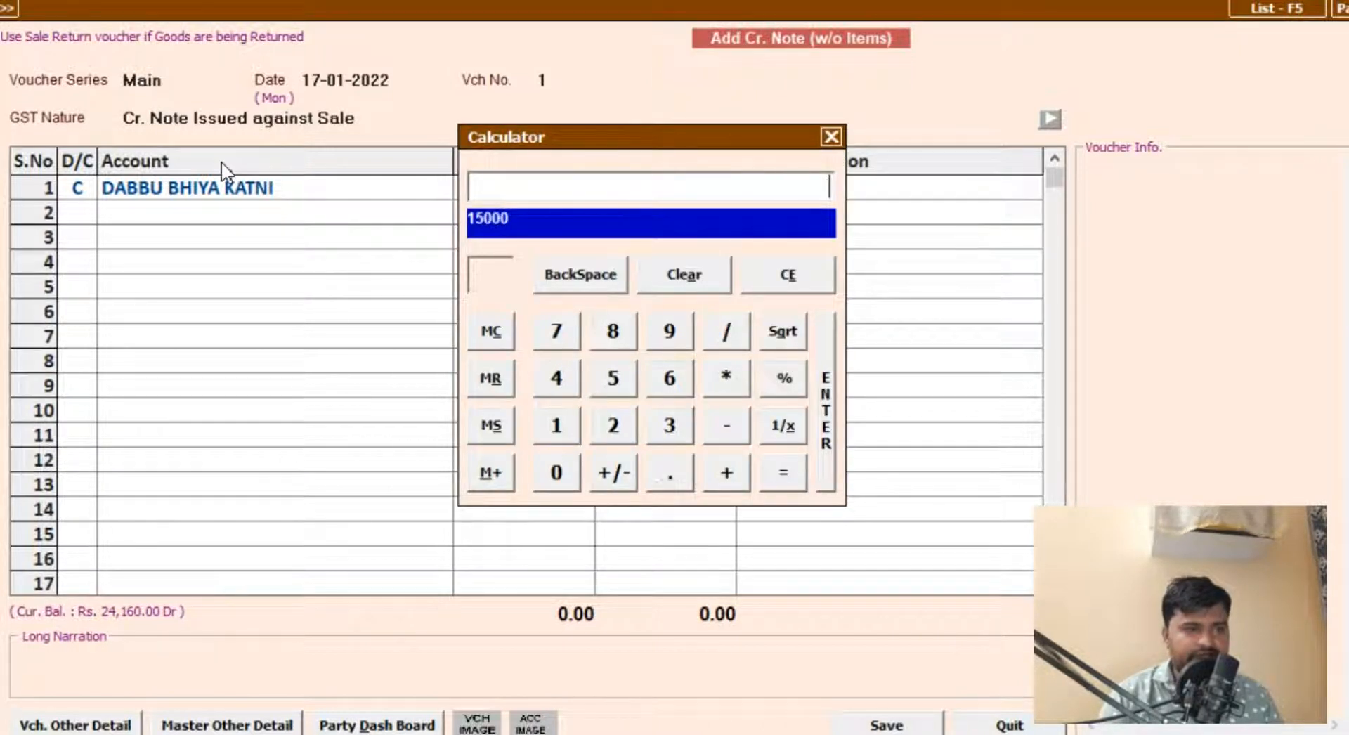
type("*18/100")
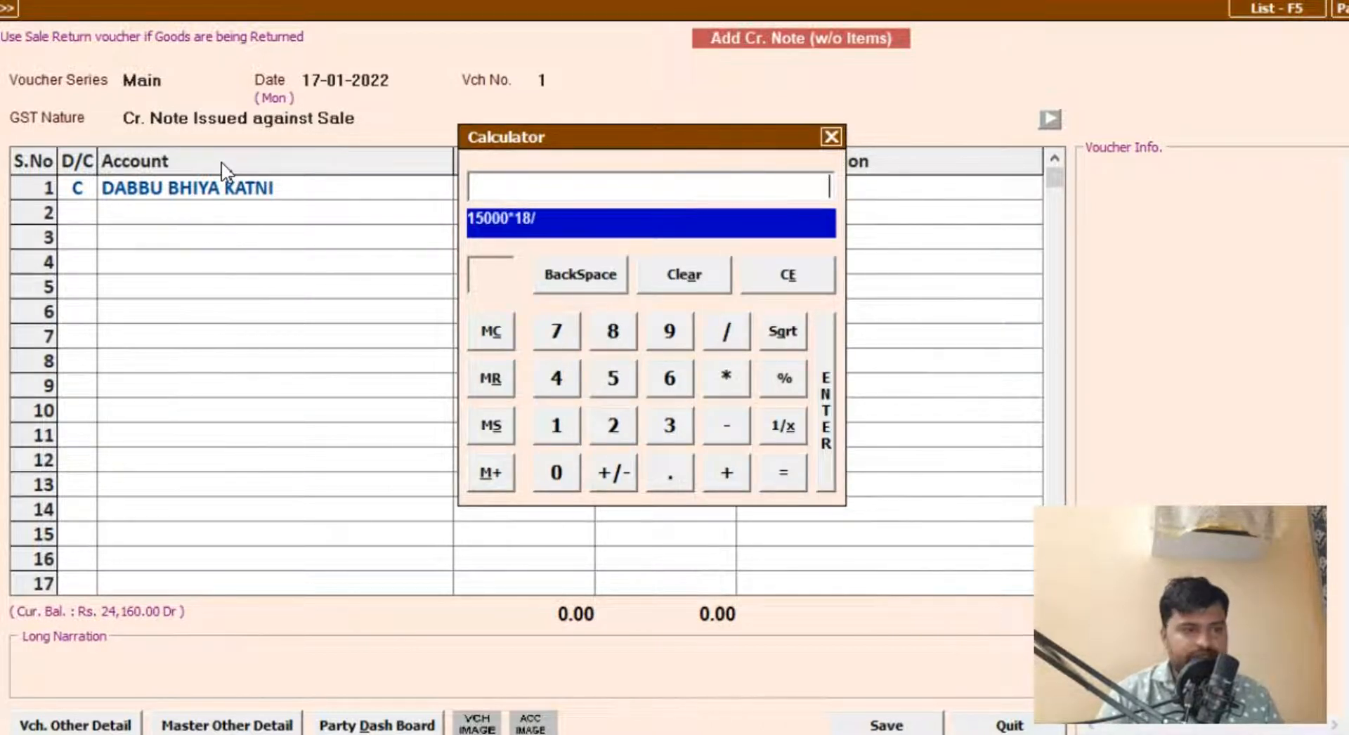
key("Return")
key("Return")
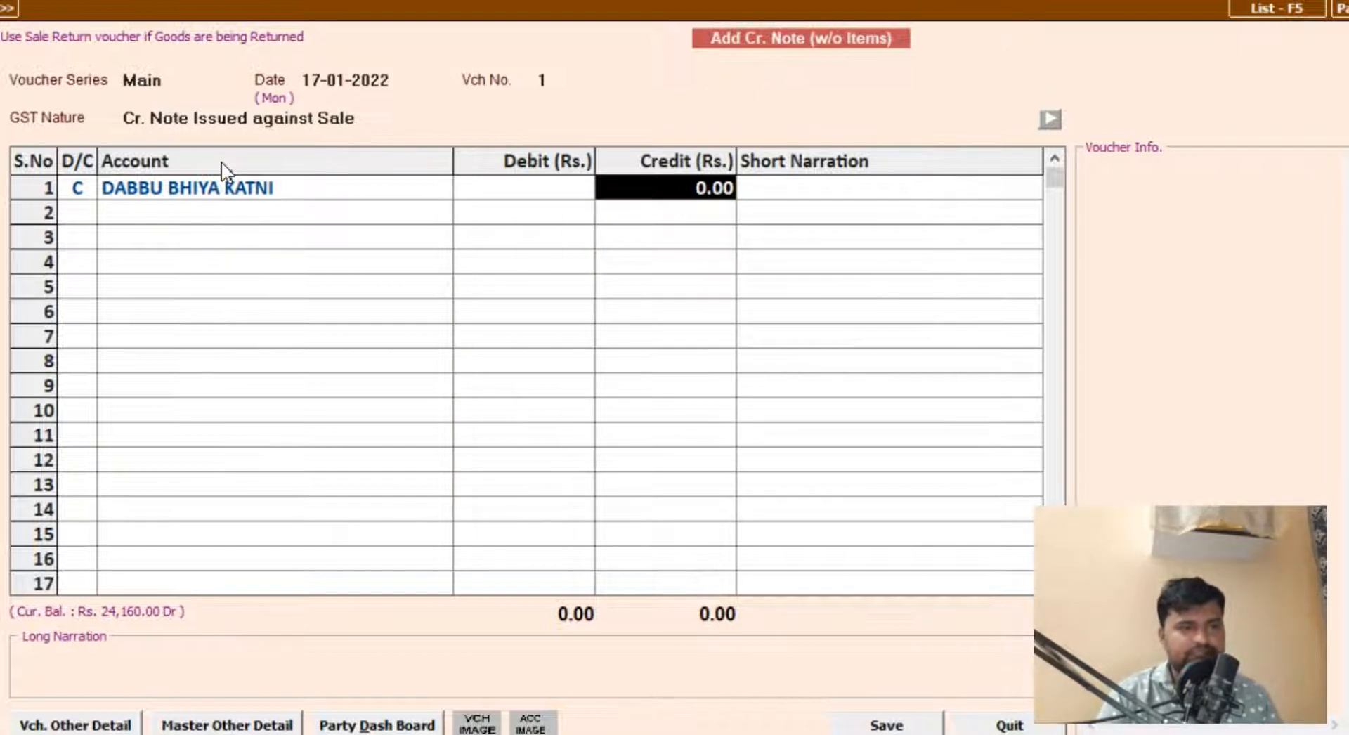
Step: Check the items and GST on the original sales invoice through the customer's account ledger for 01-04-2021 to 31-03-2022
key("alt+l")
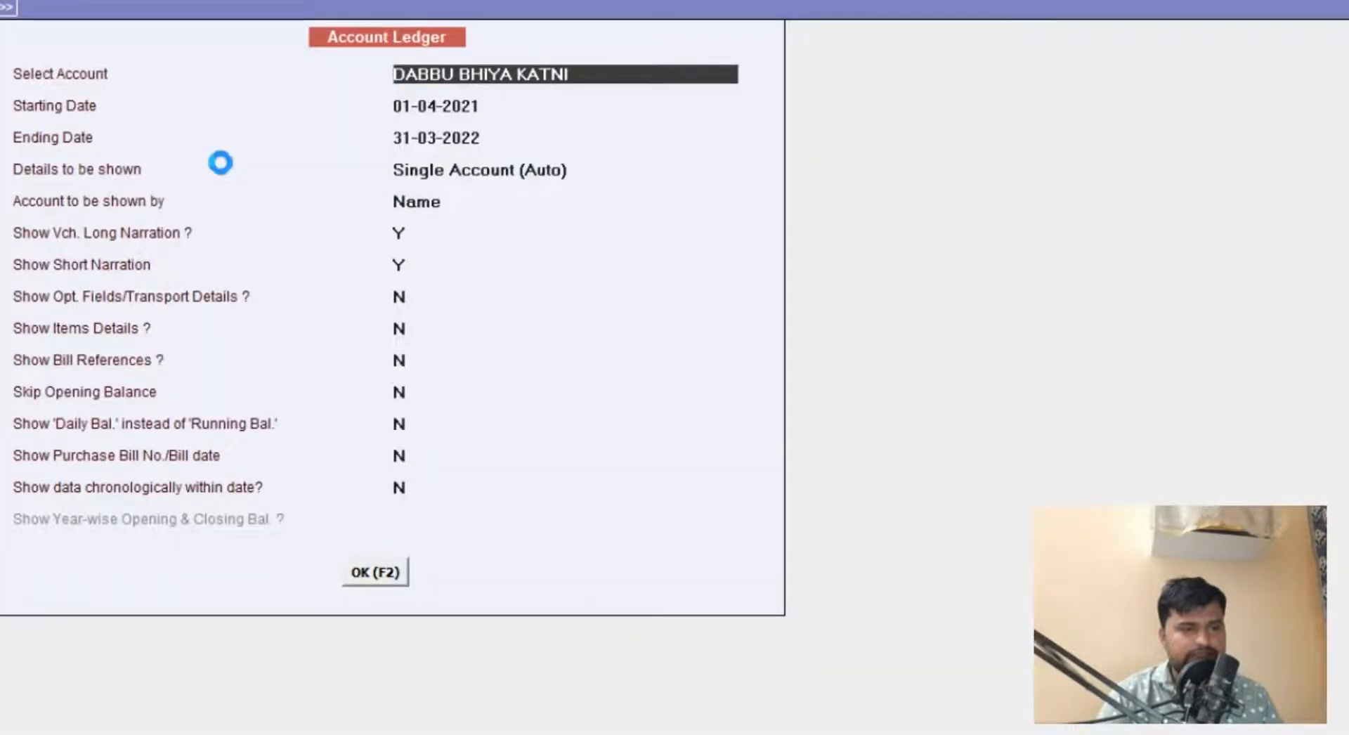
key("F2")
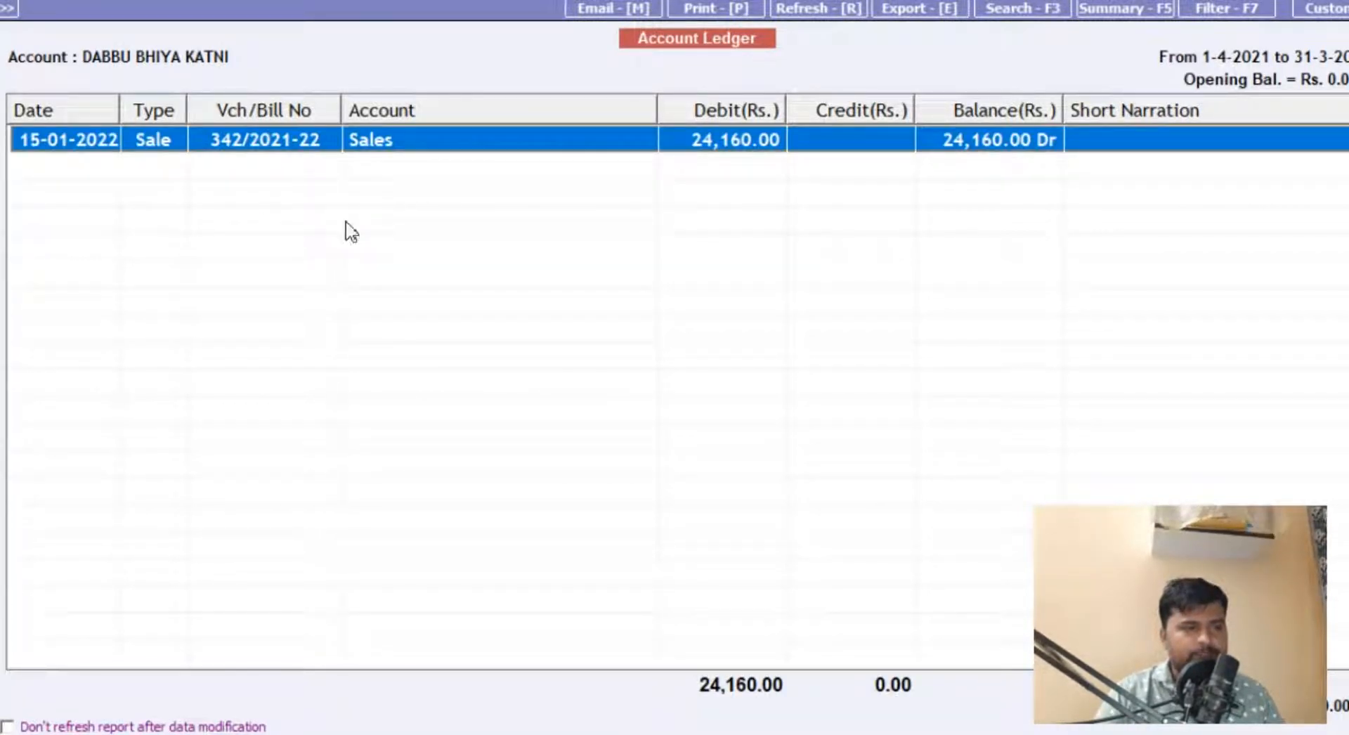
key("Return")
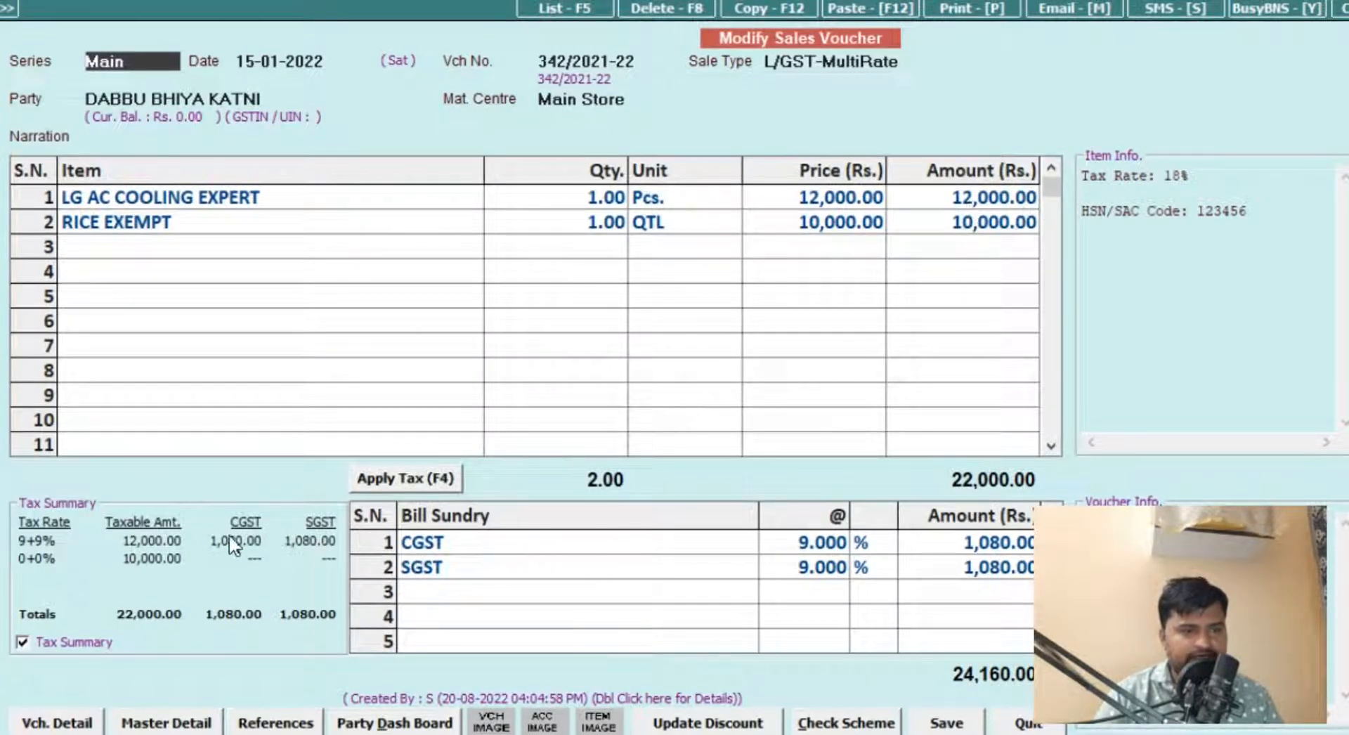
key("Escape")
key("Escape")
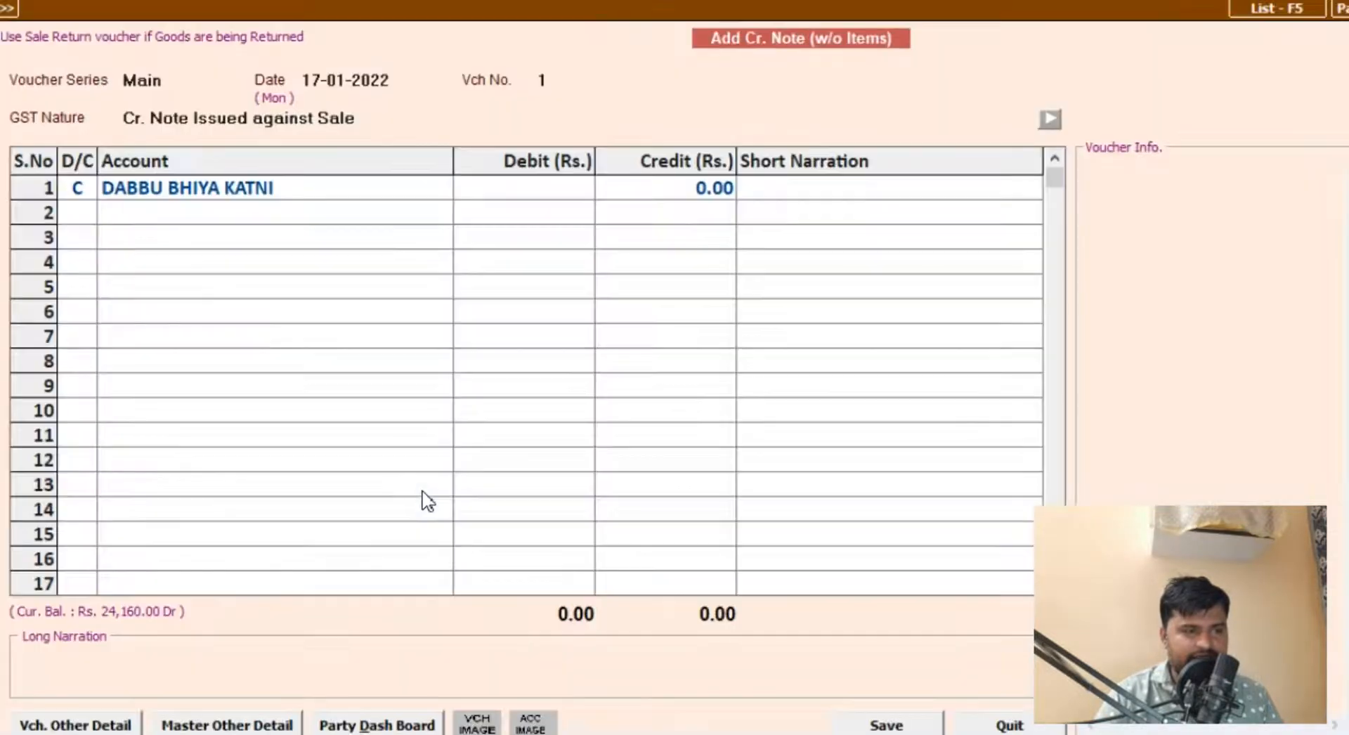
key("Return")
Step: Calculate 18% GST on 12000 and add the 2160 tax to the 12000 base amount
key("F10")
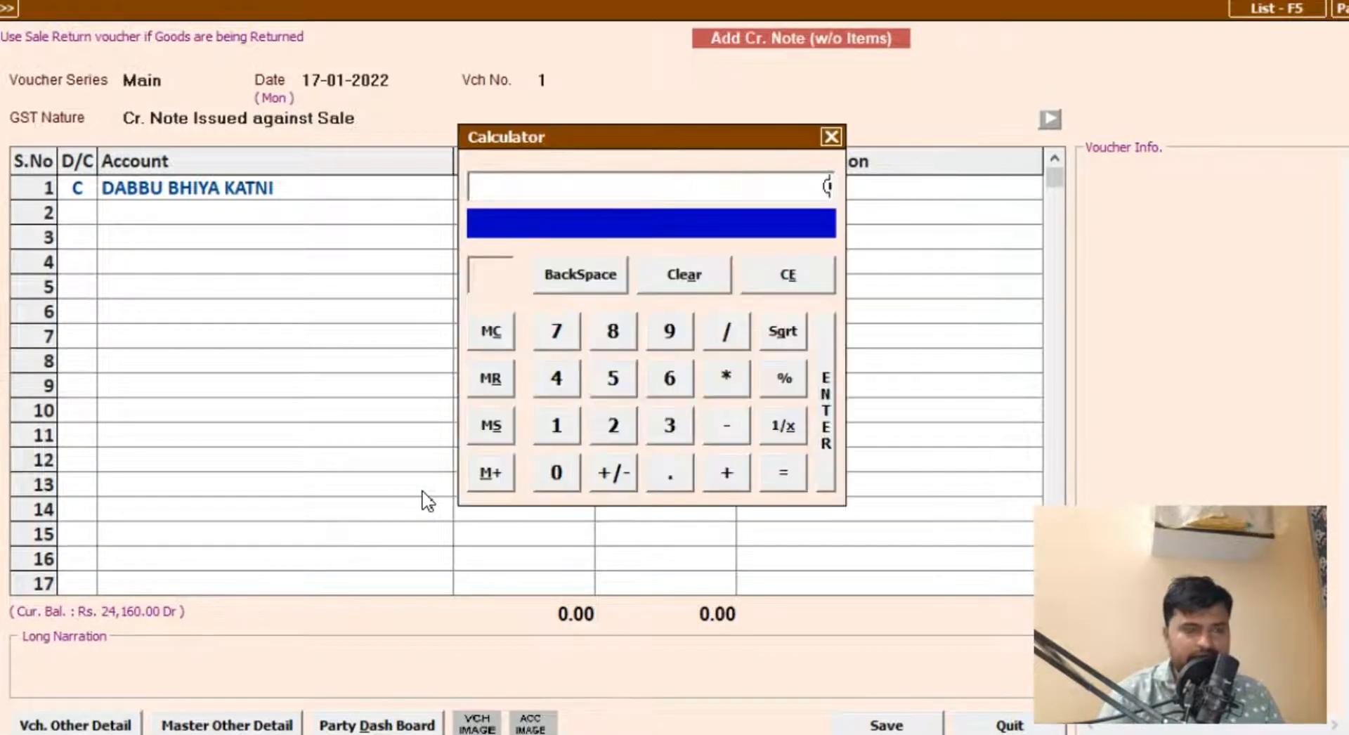
type("12000*18/100")
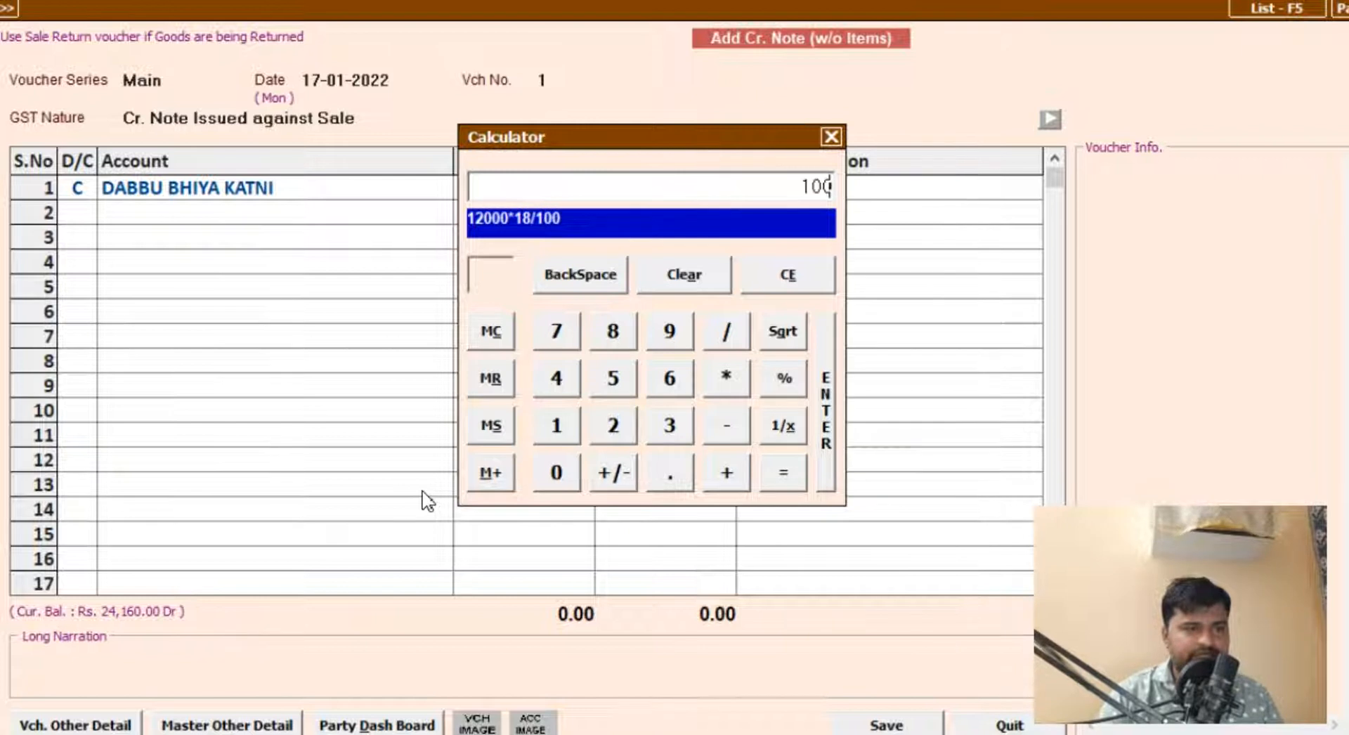
key("Return")
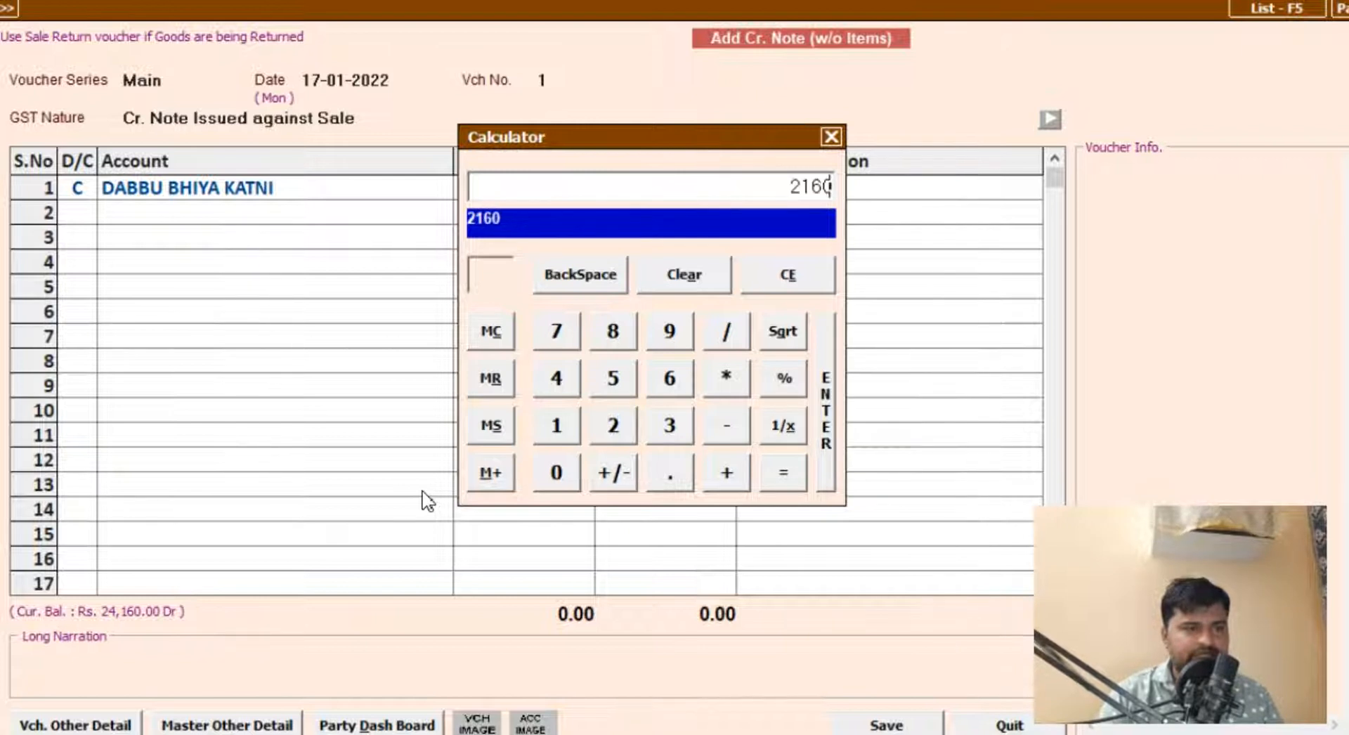
key("Delete")
type("12000+2160")
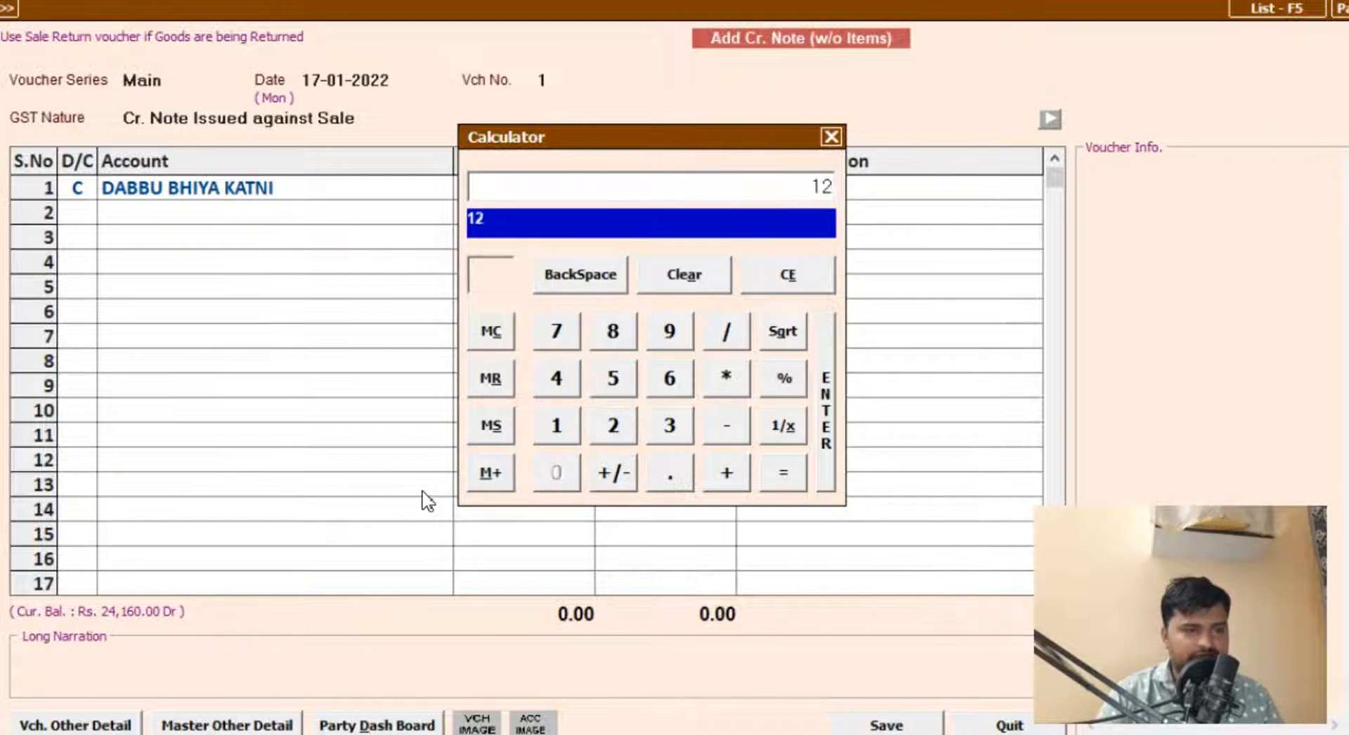
key("Return")
key("Escape")
key("Escape")
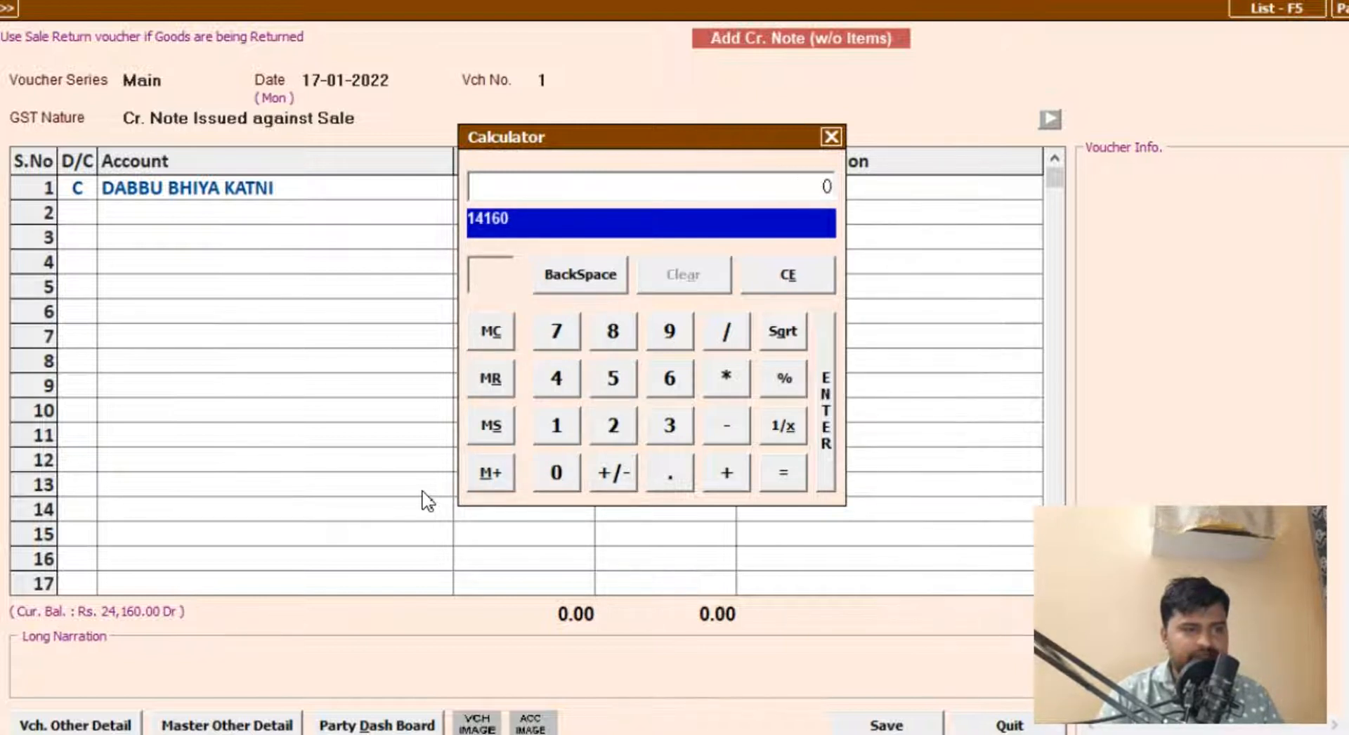
Step: Enter 14,160.00 as the credit amount for the customer's account
type("14160")
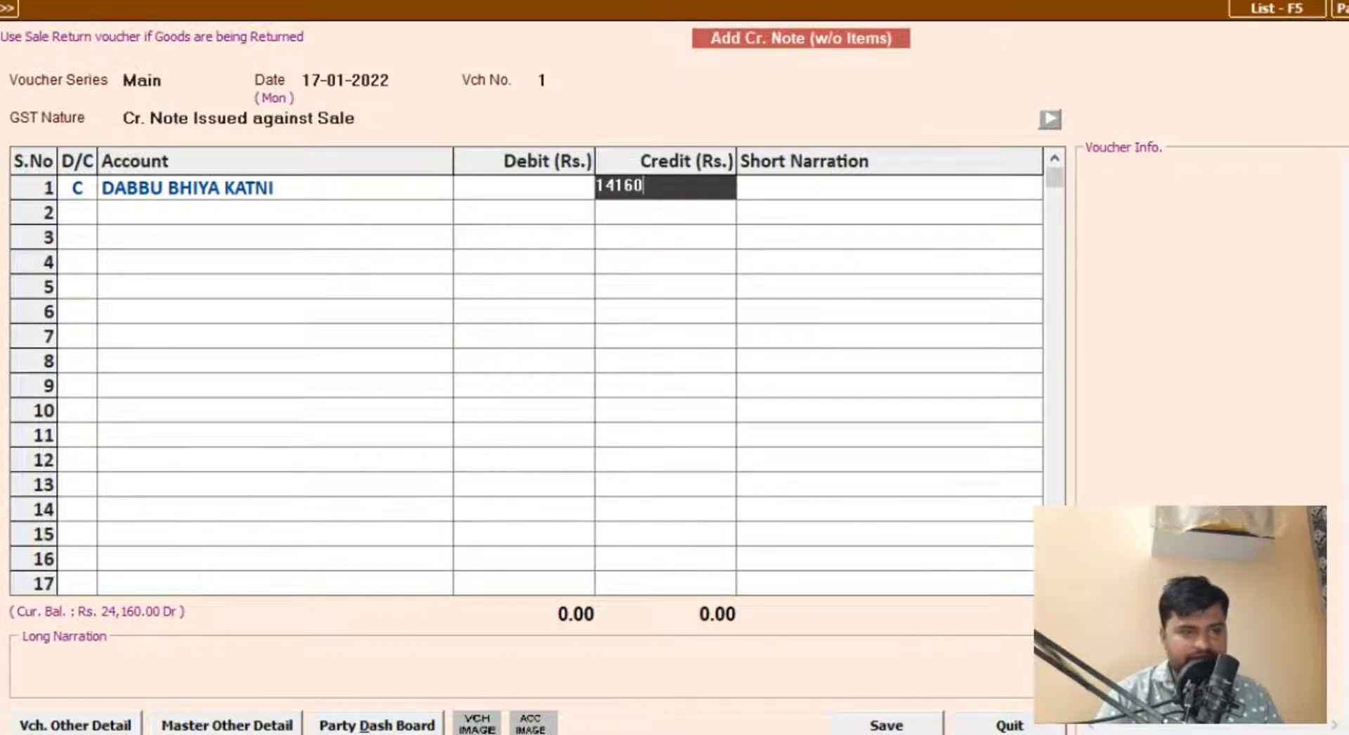
key("Return")
key("Return")
key("Return")
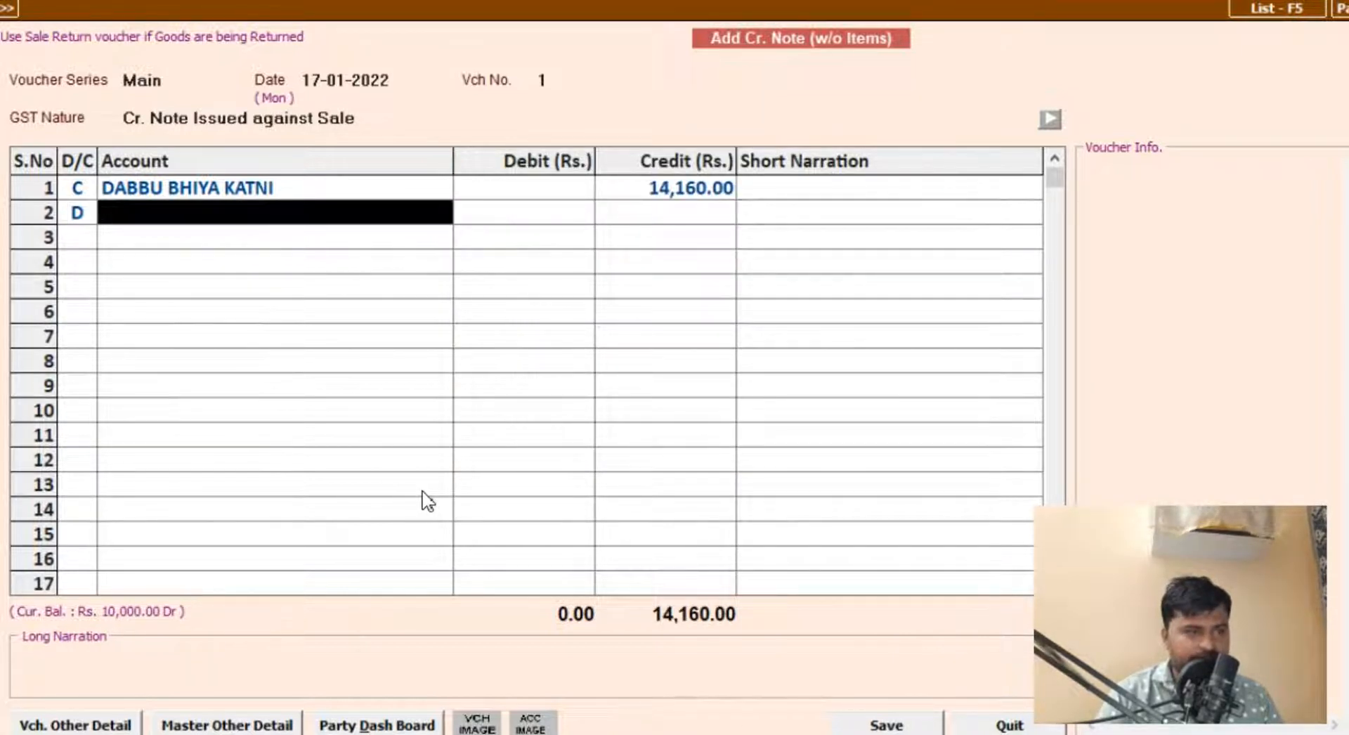
Step: Debit the Sales account with 14,160.00 on the second line of the credit note
type("ase")
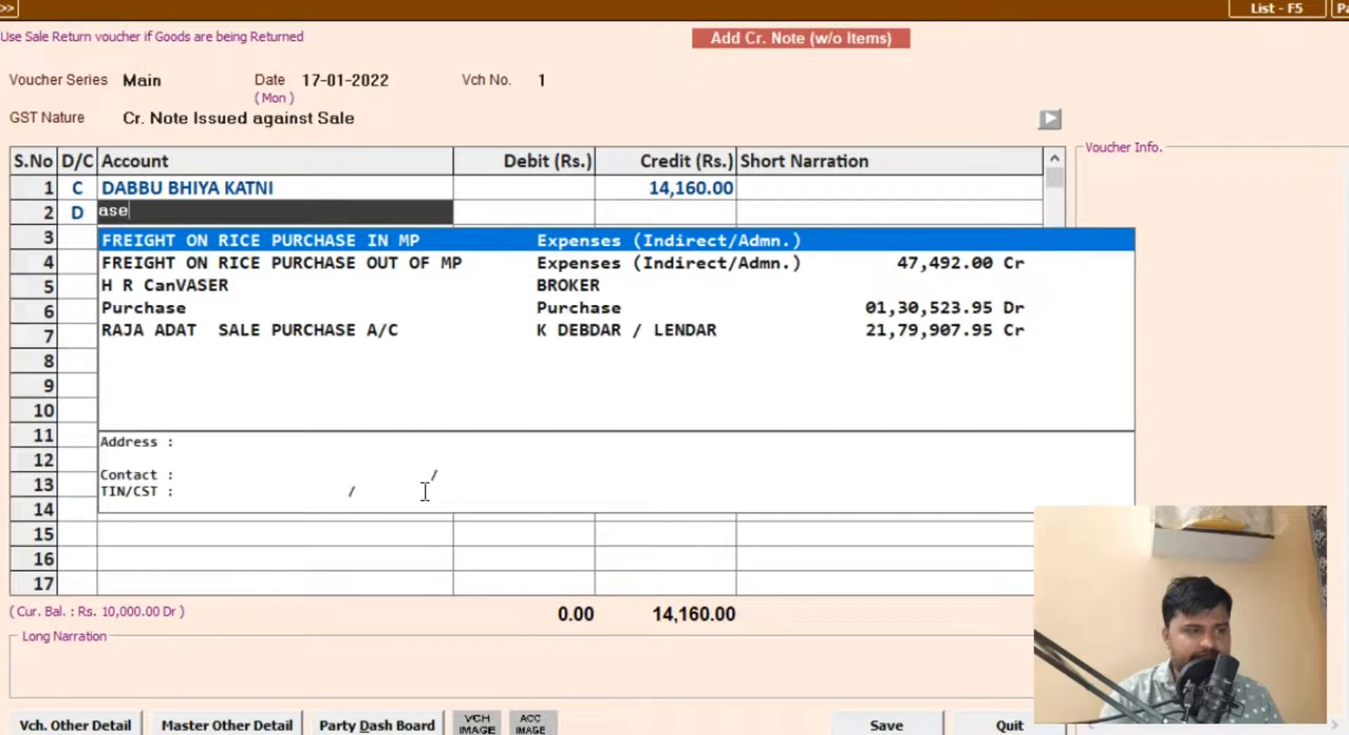
key("BackSpace")
key("BackSpace")
key("BackSpace")
type("sale")
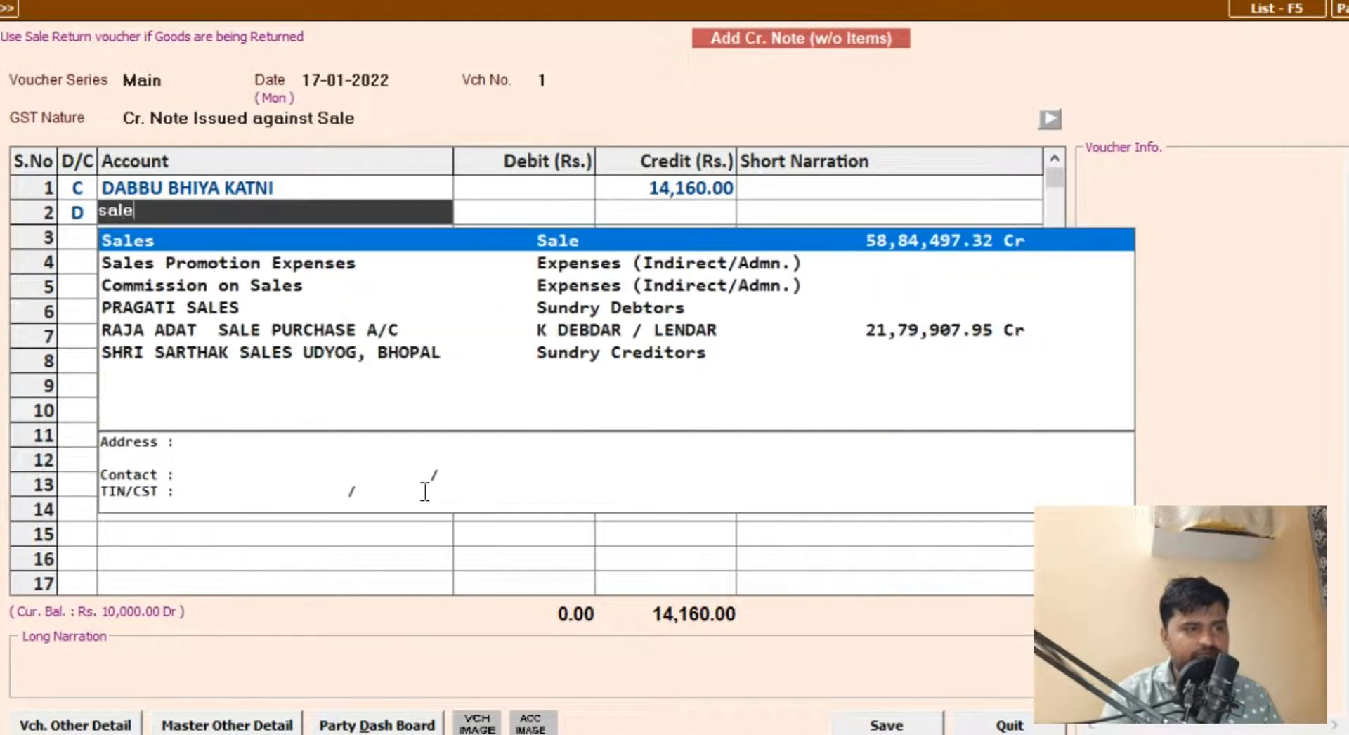
key("Return")
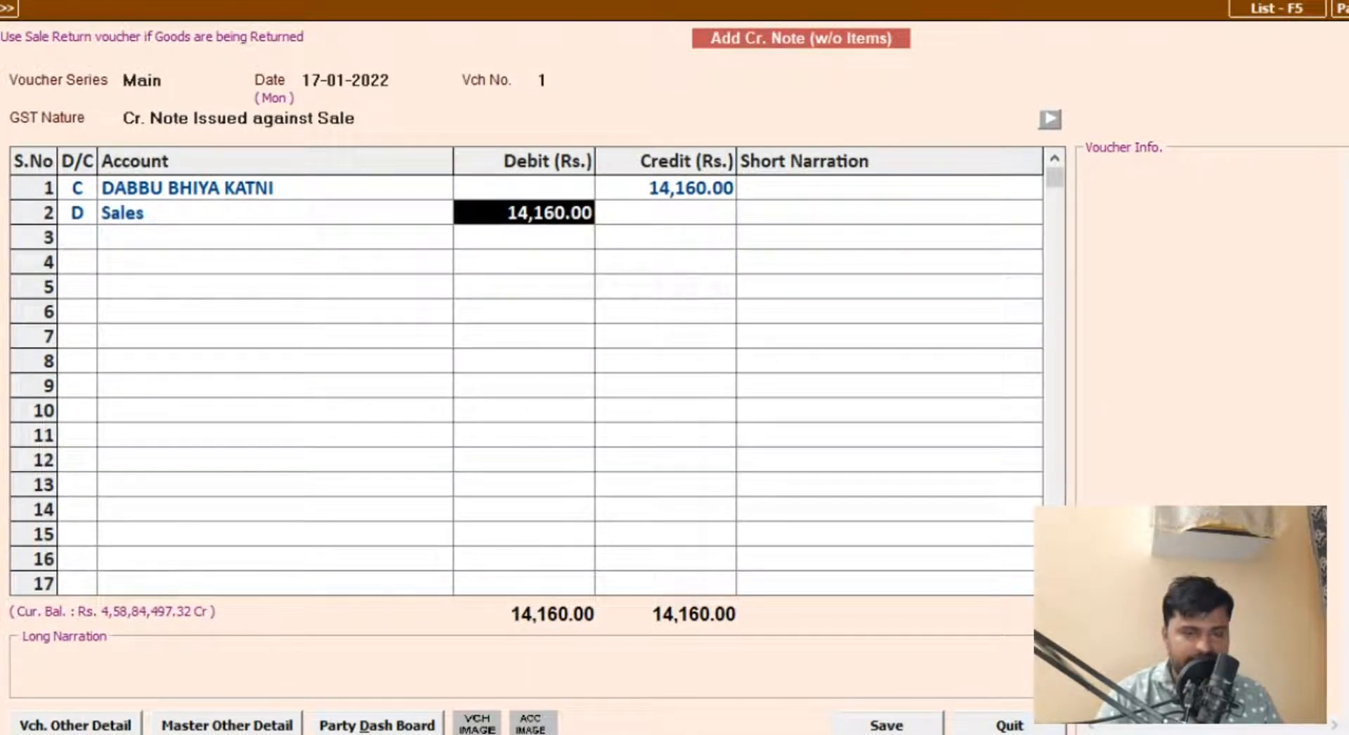
key("Return")
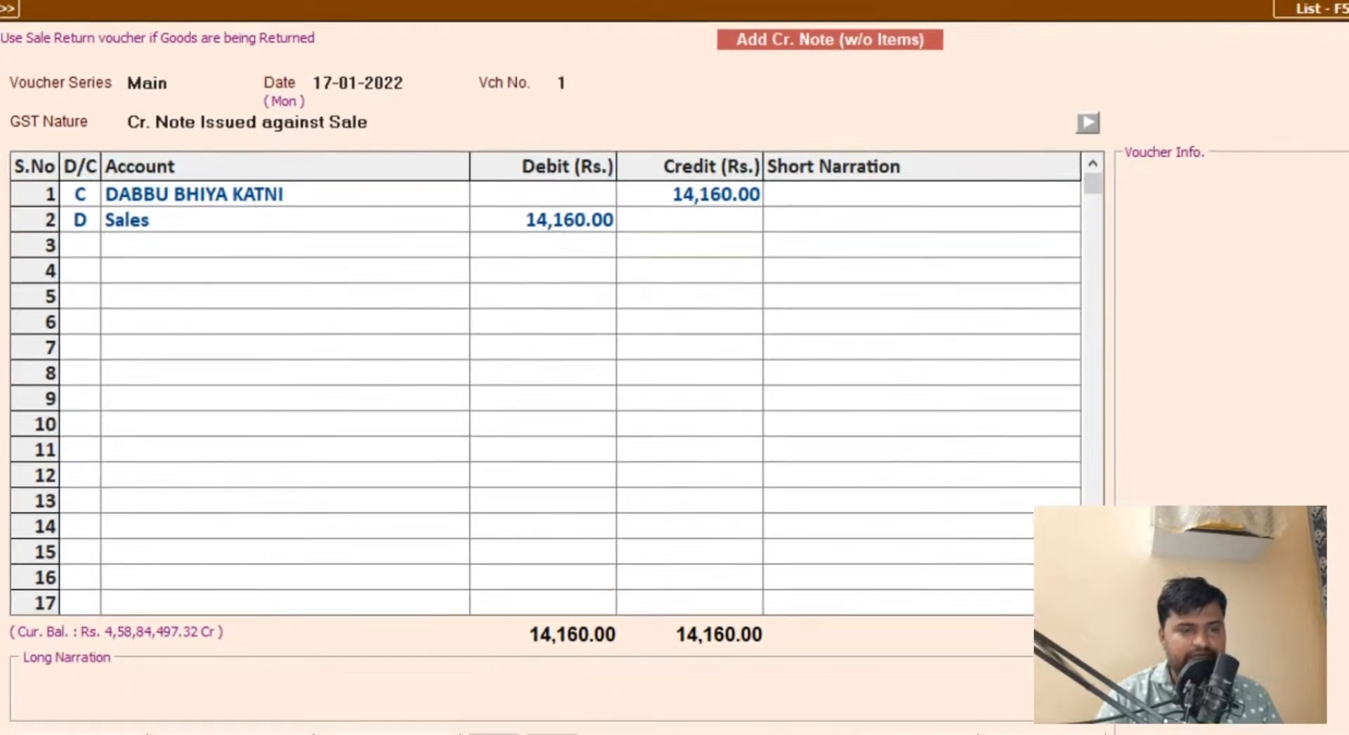
Step: Enter the long narration "Cr no.1" and try to save the credit note without a tax account
left_click(138, 669)
type("crn")
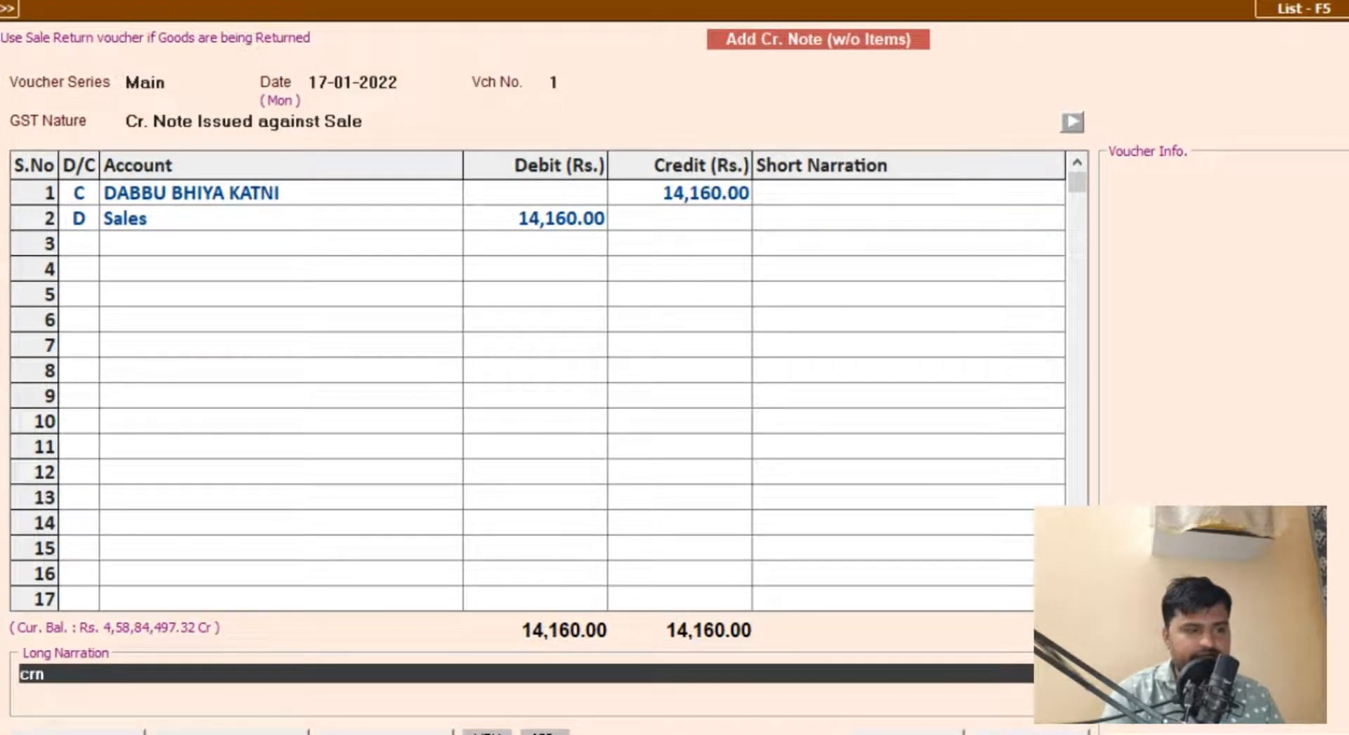
key("BackSpace")
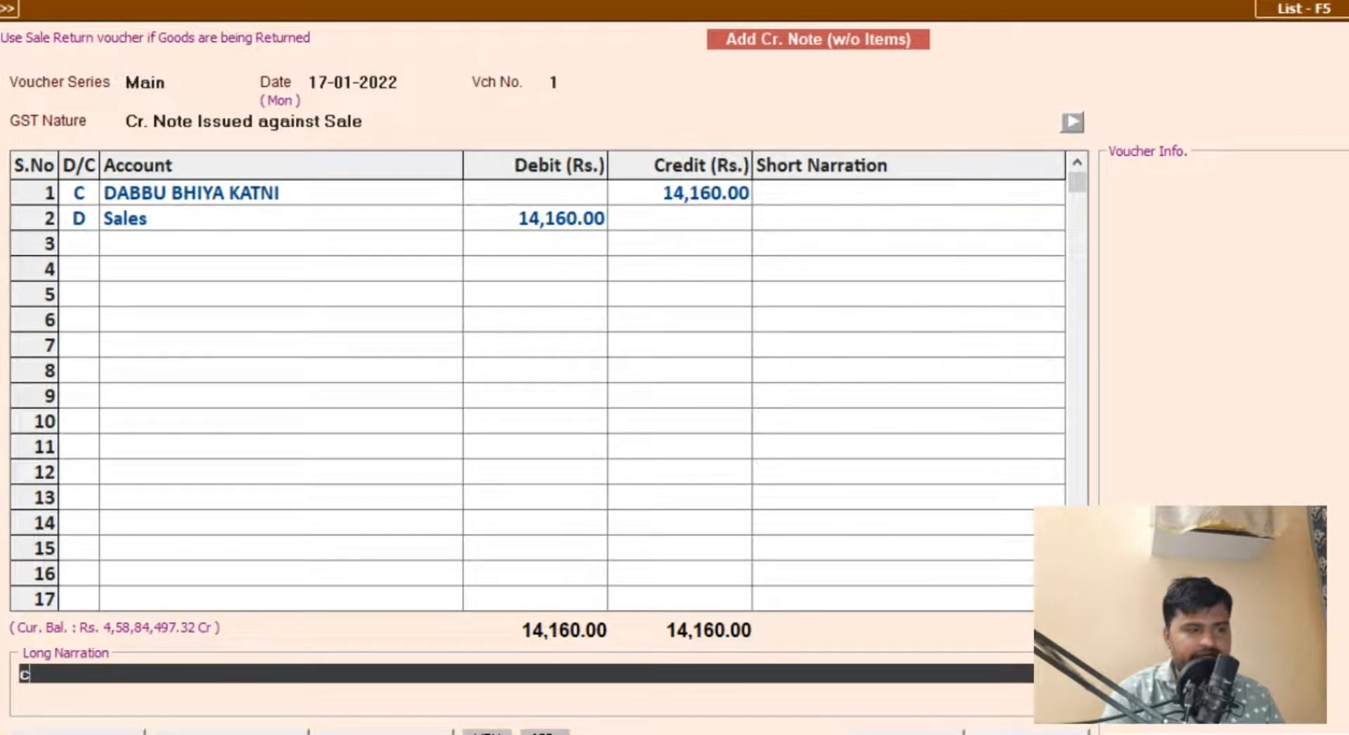
type("no.")
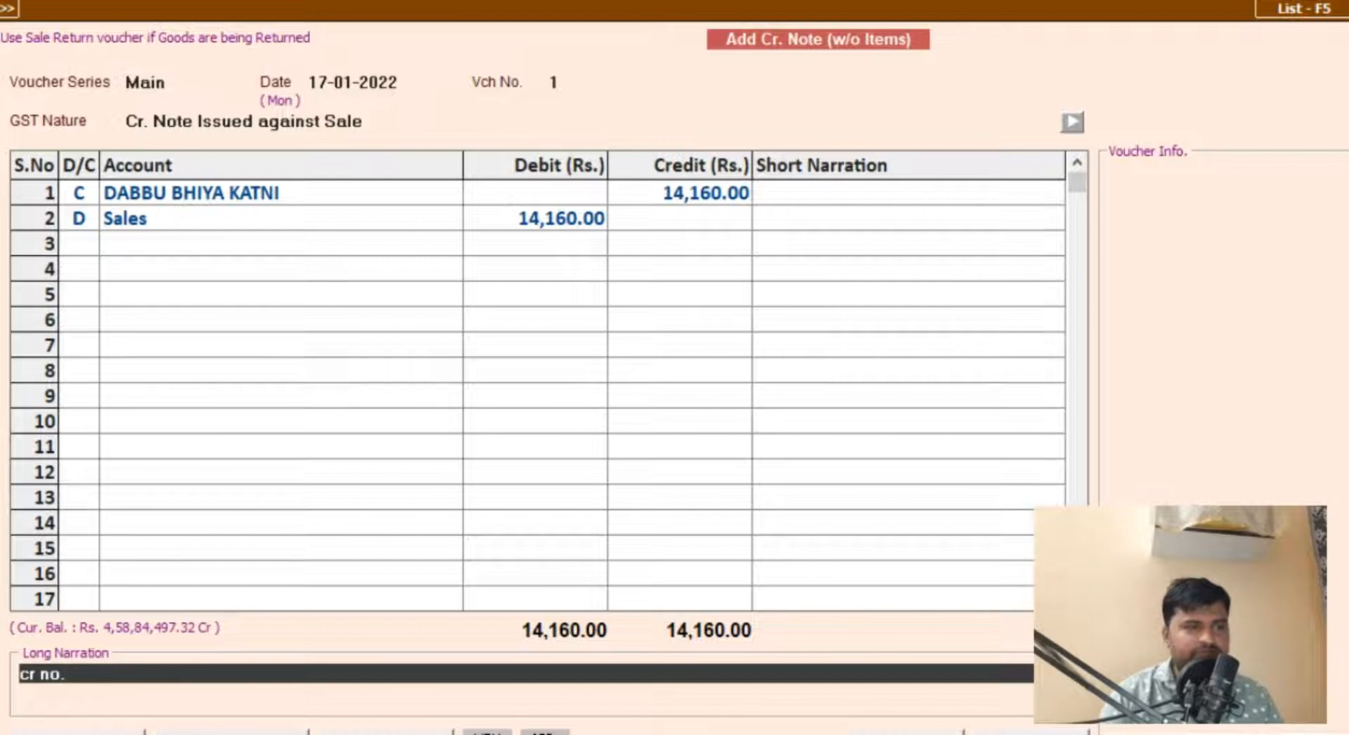
type("1")
key("Return")
key("Return")
key("Return")
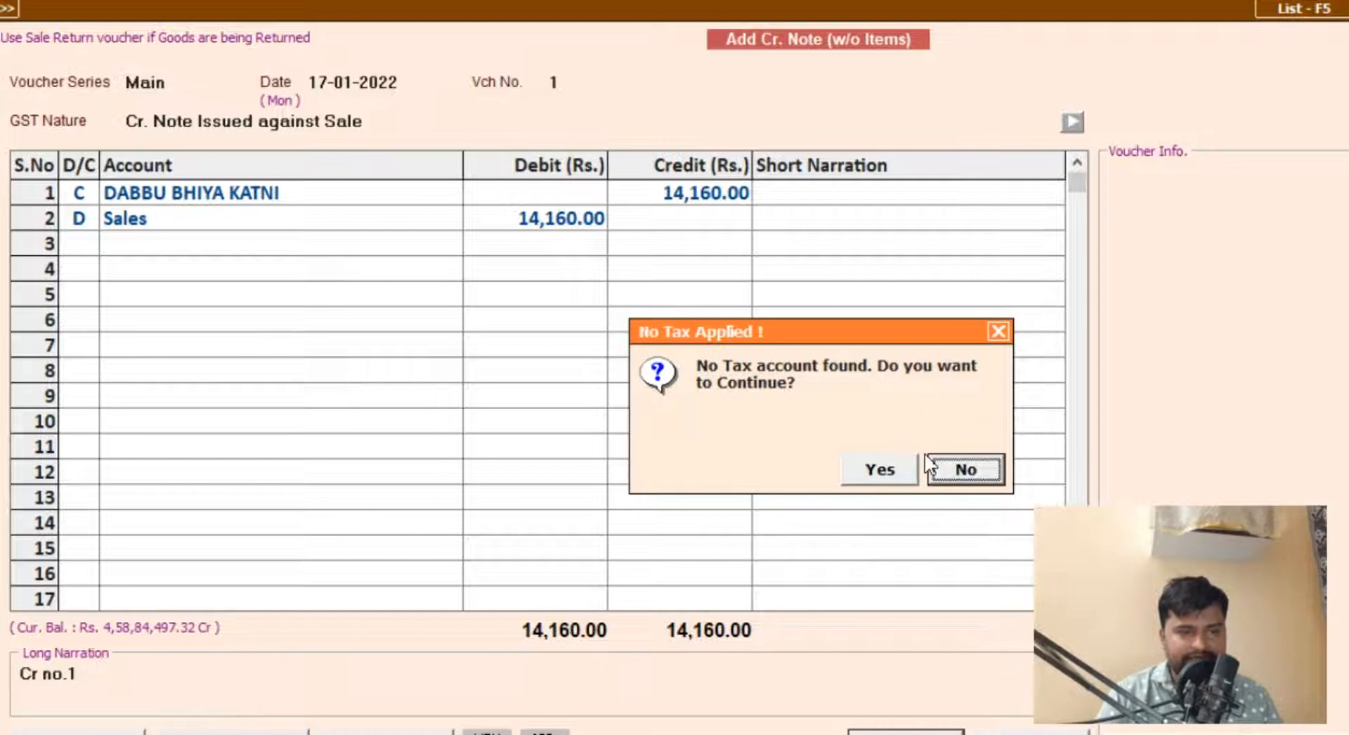
left_click(956, 470)
Step: Set the customer's credit amount to 12,000.00
left_click(685, 196)
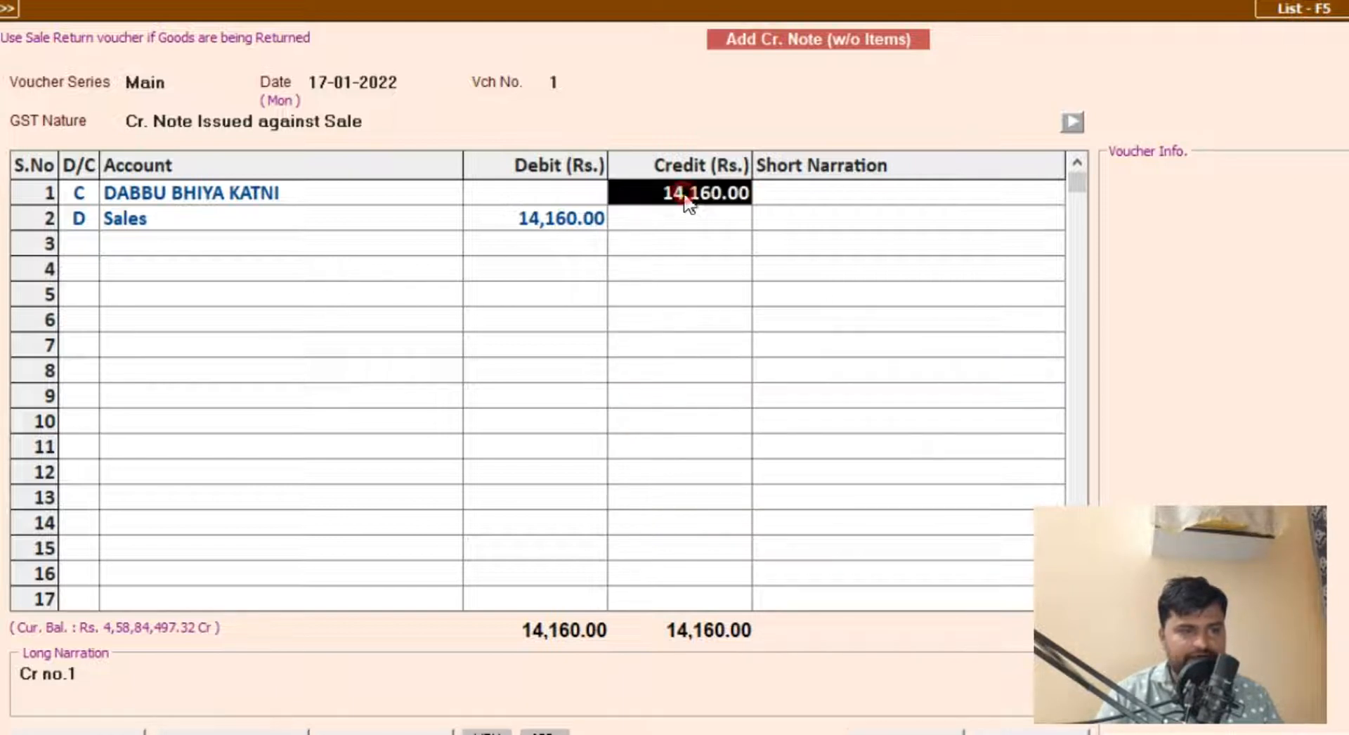
type("12000")
key("Return")
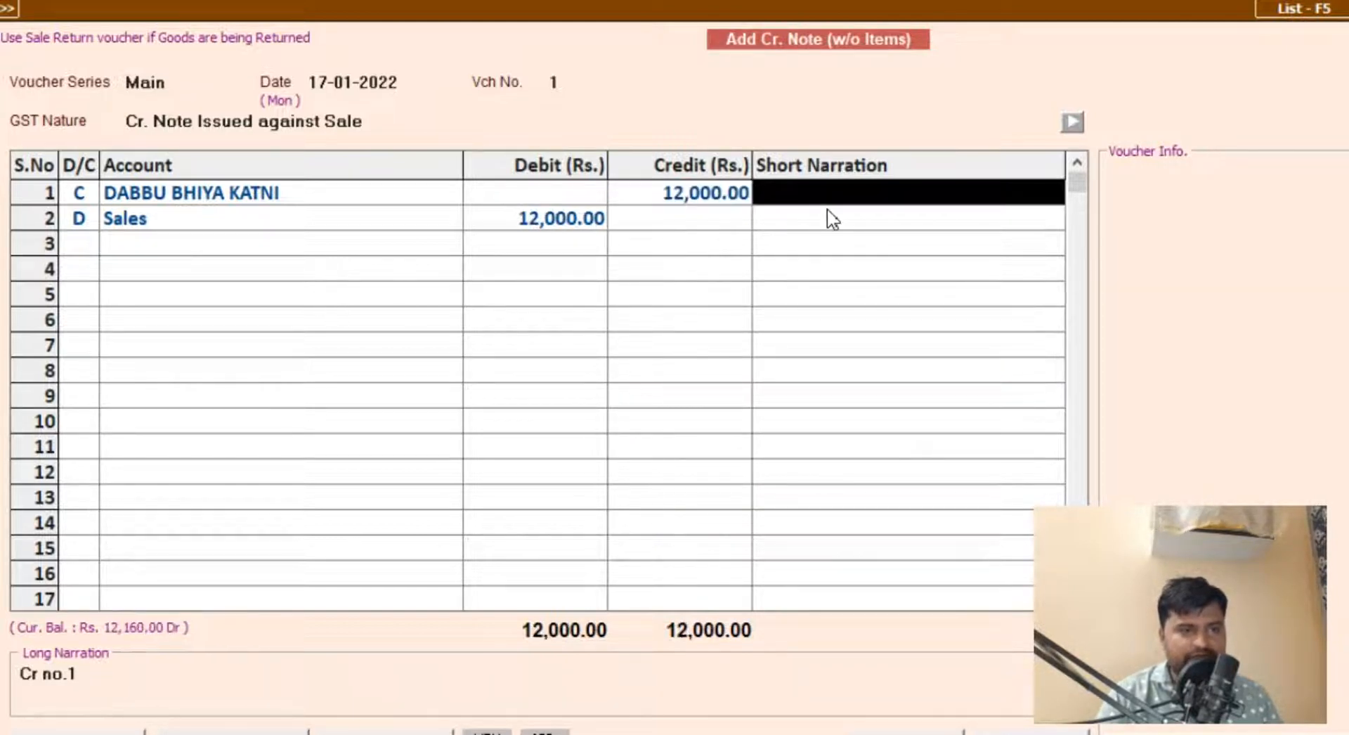
key("Return")
key("Up")
key("Return")
key("Return")
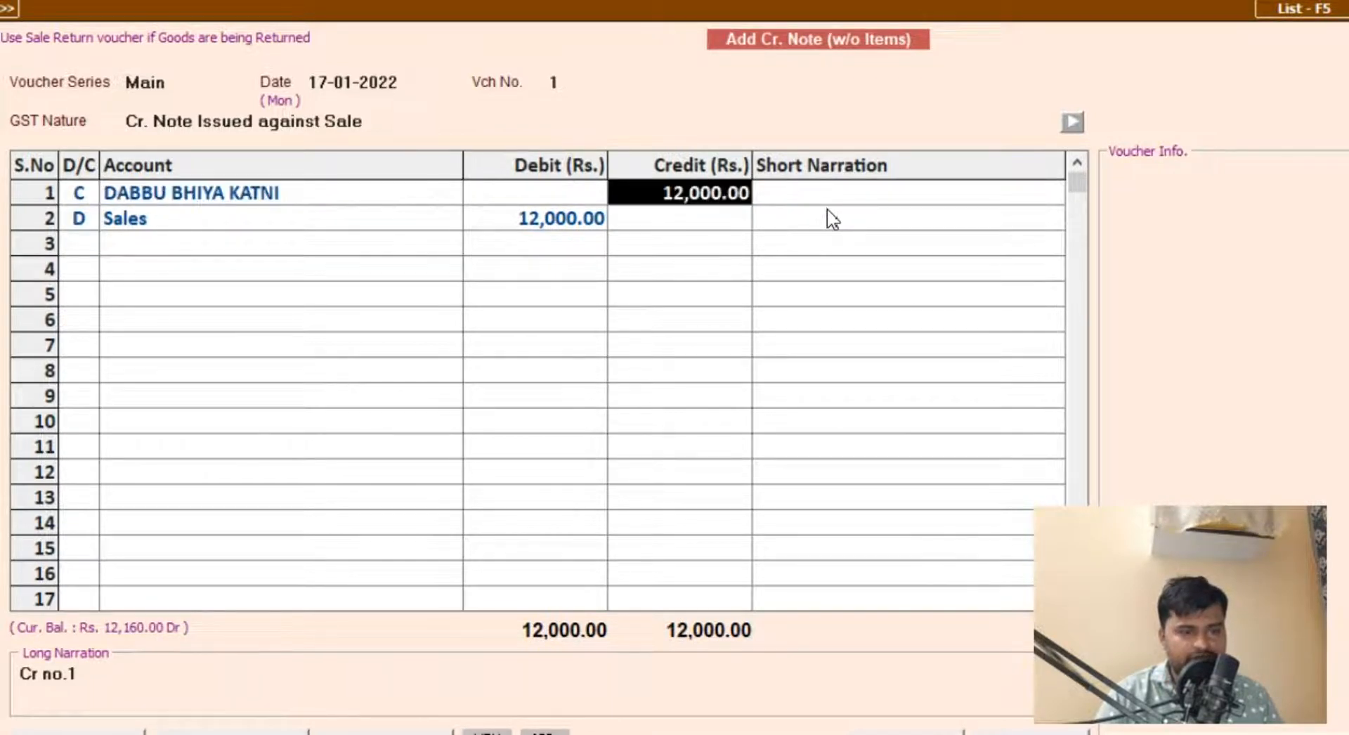
Step: Calculate 18% GST on 12000 with the calculator
key("alt+c")
type("12000*")
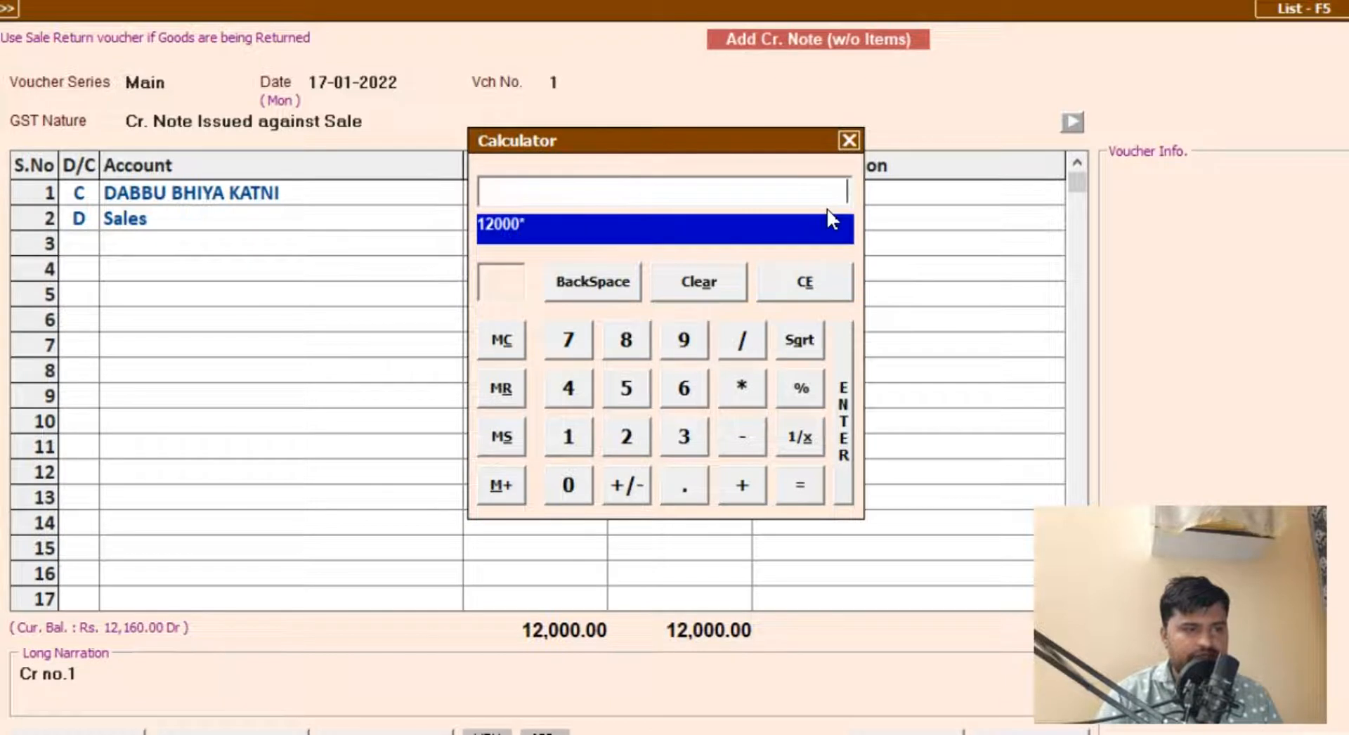
type("18/100")
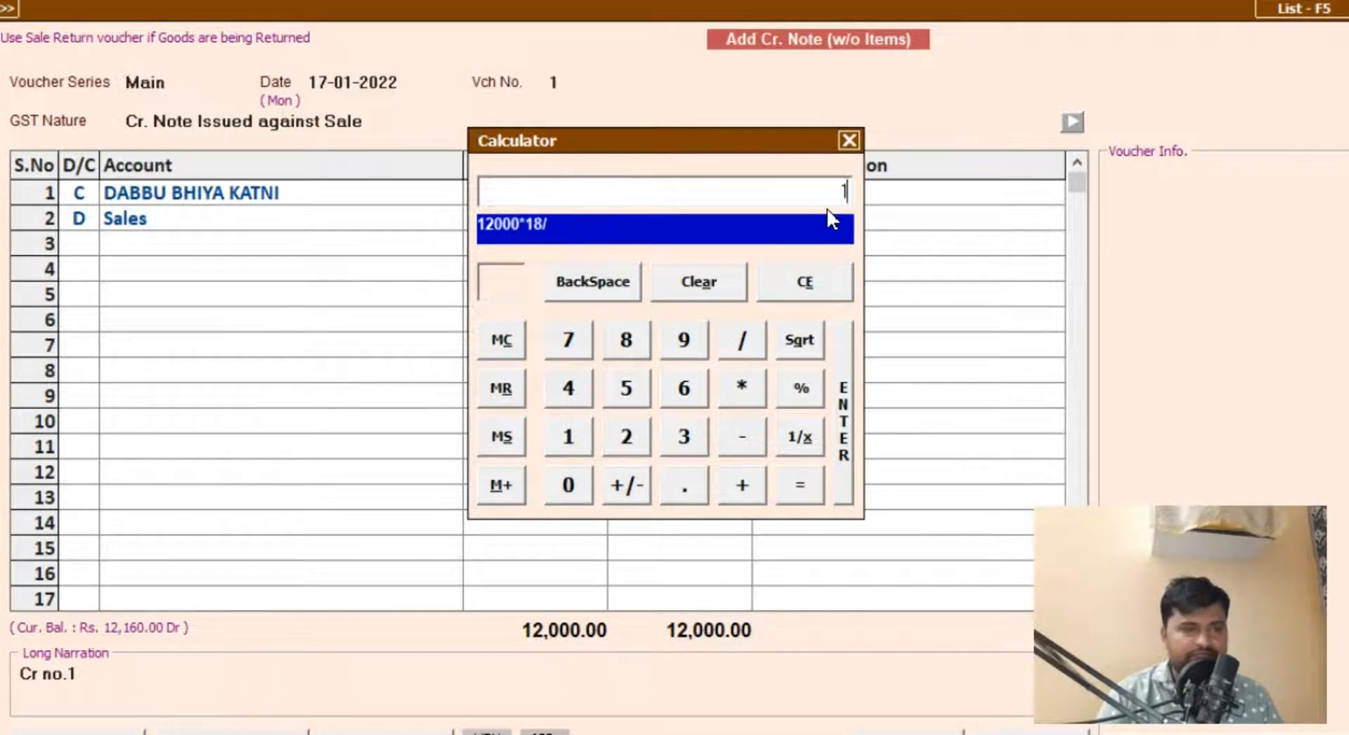
key("Return")
key("Escape")
key("Escape")
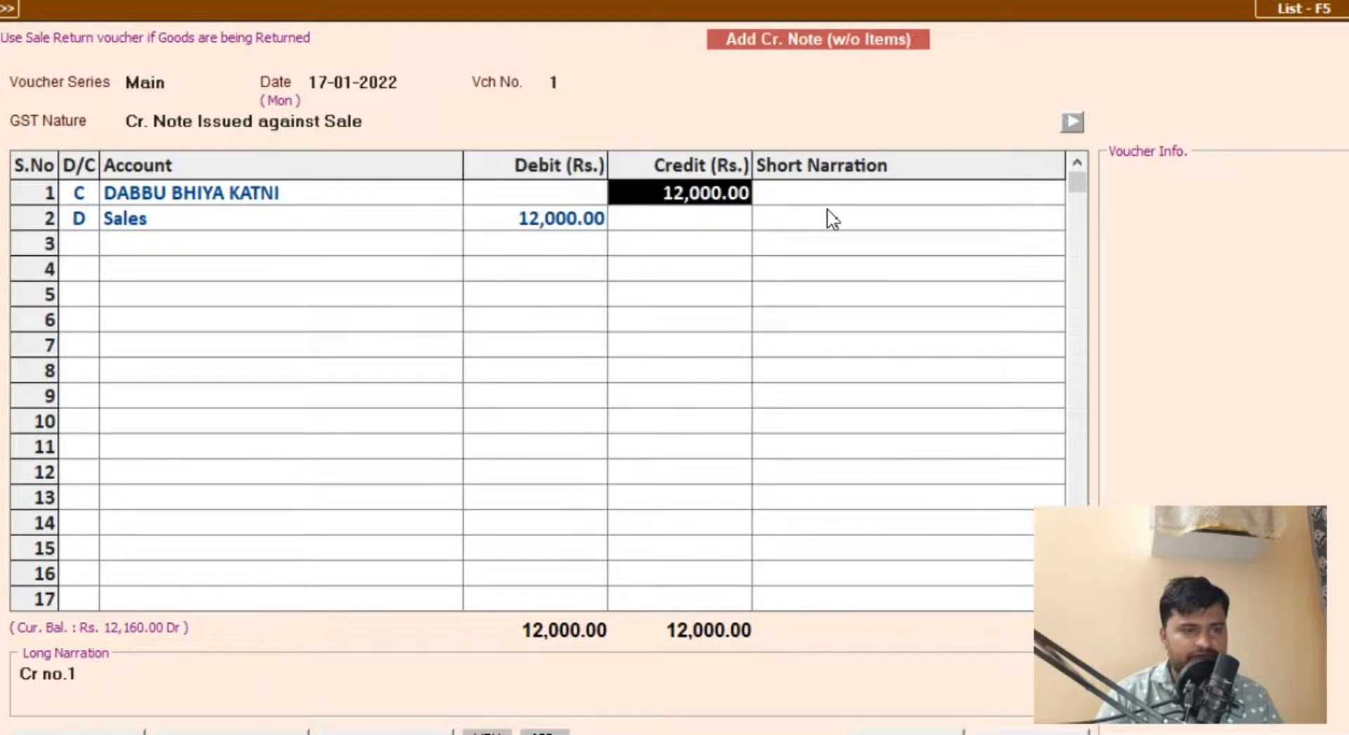
Step: Add 2160 to 12000 with the calculator and set the customer's credit amount to 14,160.00
key("Return")
key("Return")
key("Up")
key("Return")
key("Return")
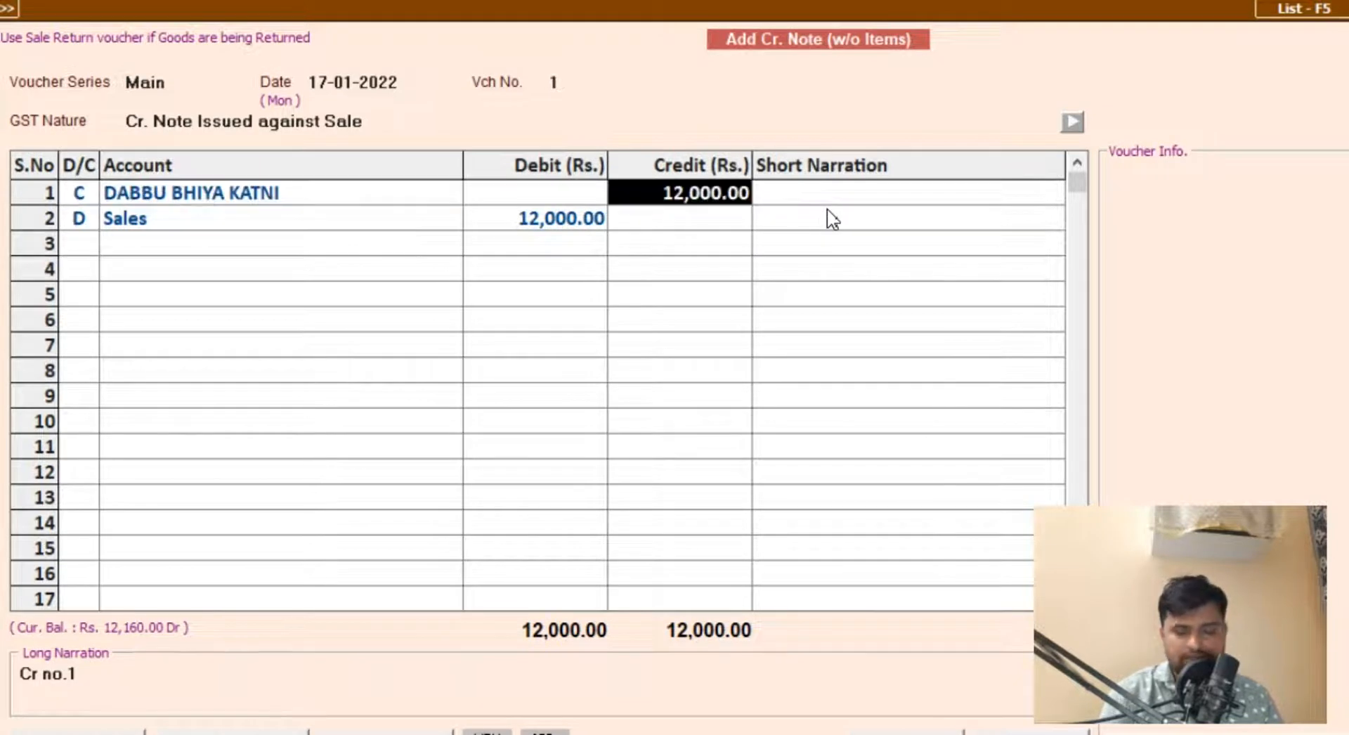
key("alt+c")
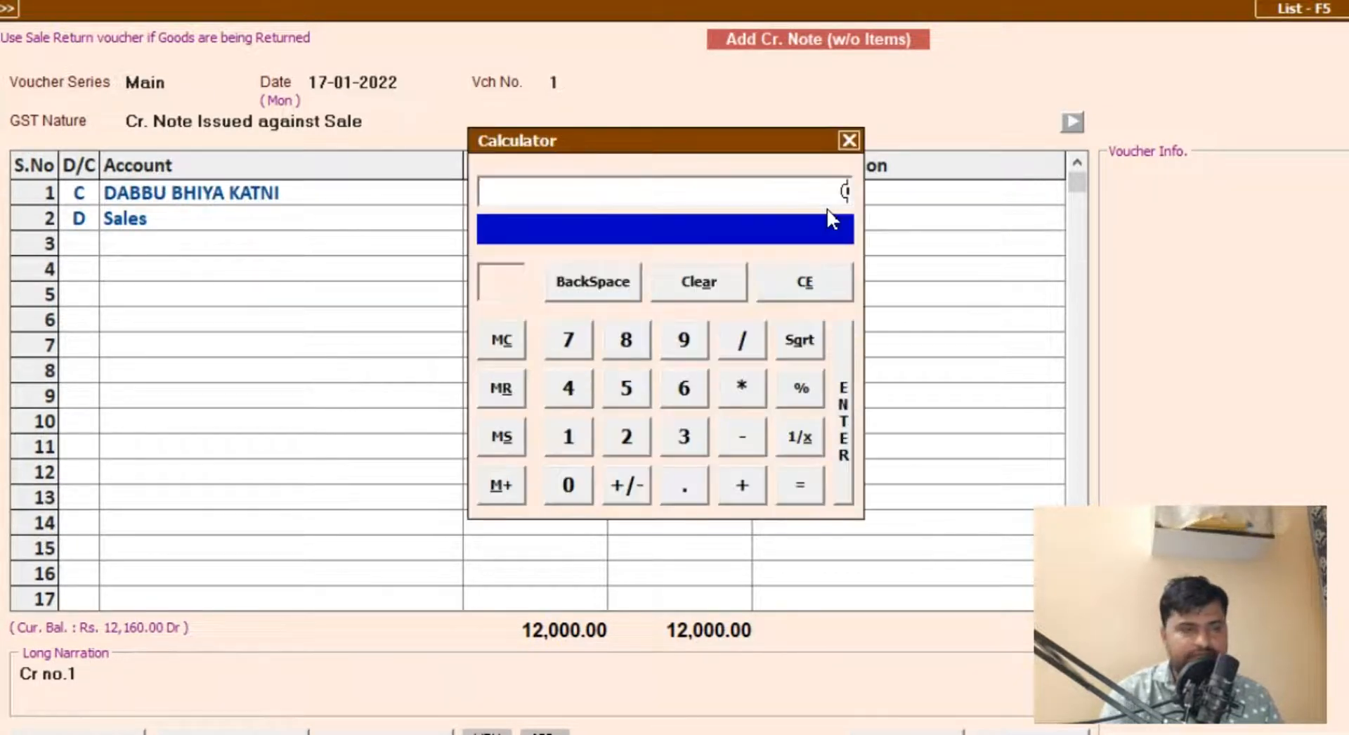
type("12000+2160")
key("Return")
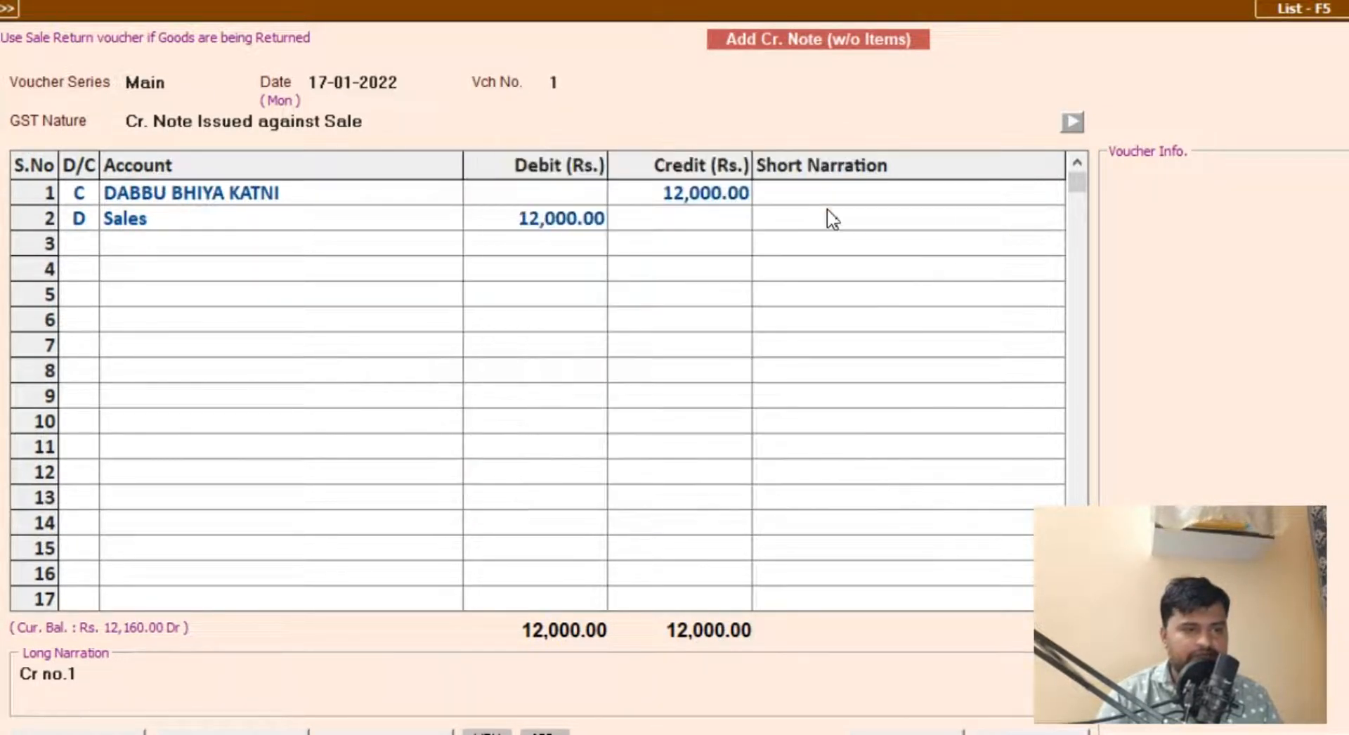
key("Return")
key("Return")
Step: Insert a debit line for the CGST Output account between the customer and Sales lines
key("Insert")
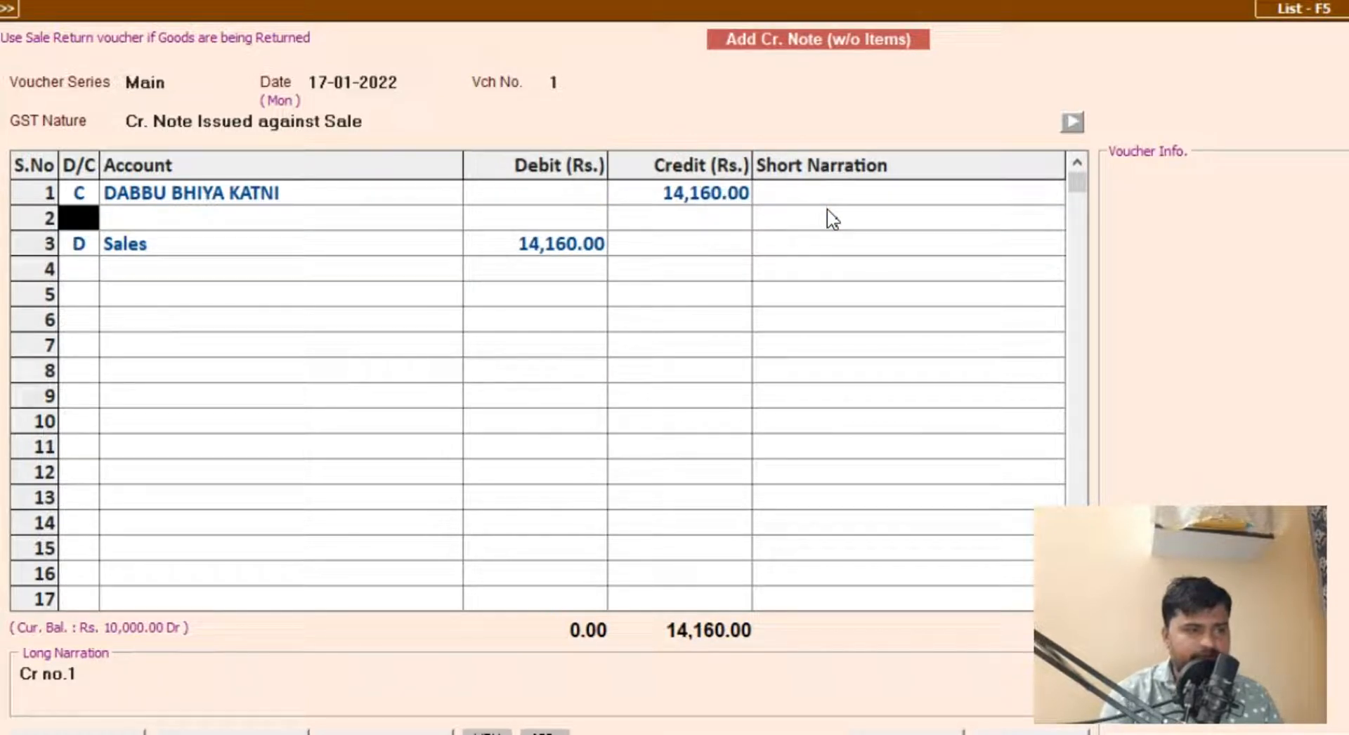
type("D")
key("Return")
type("cgs")
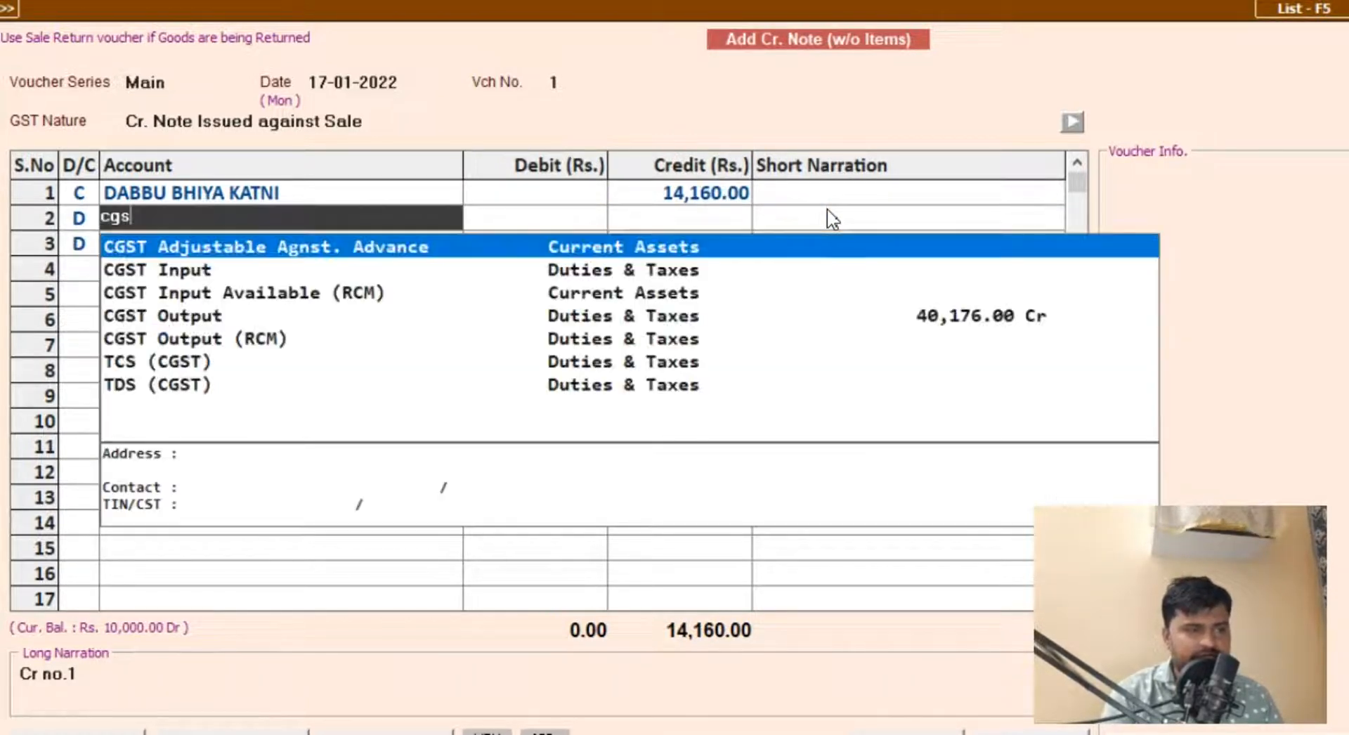
key("Down")
key("Down")
key("Down")
key("Down")
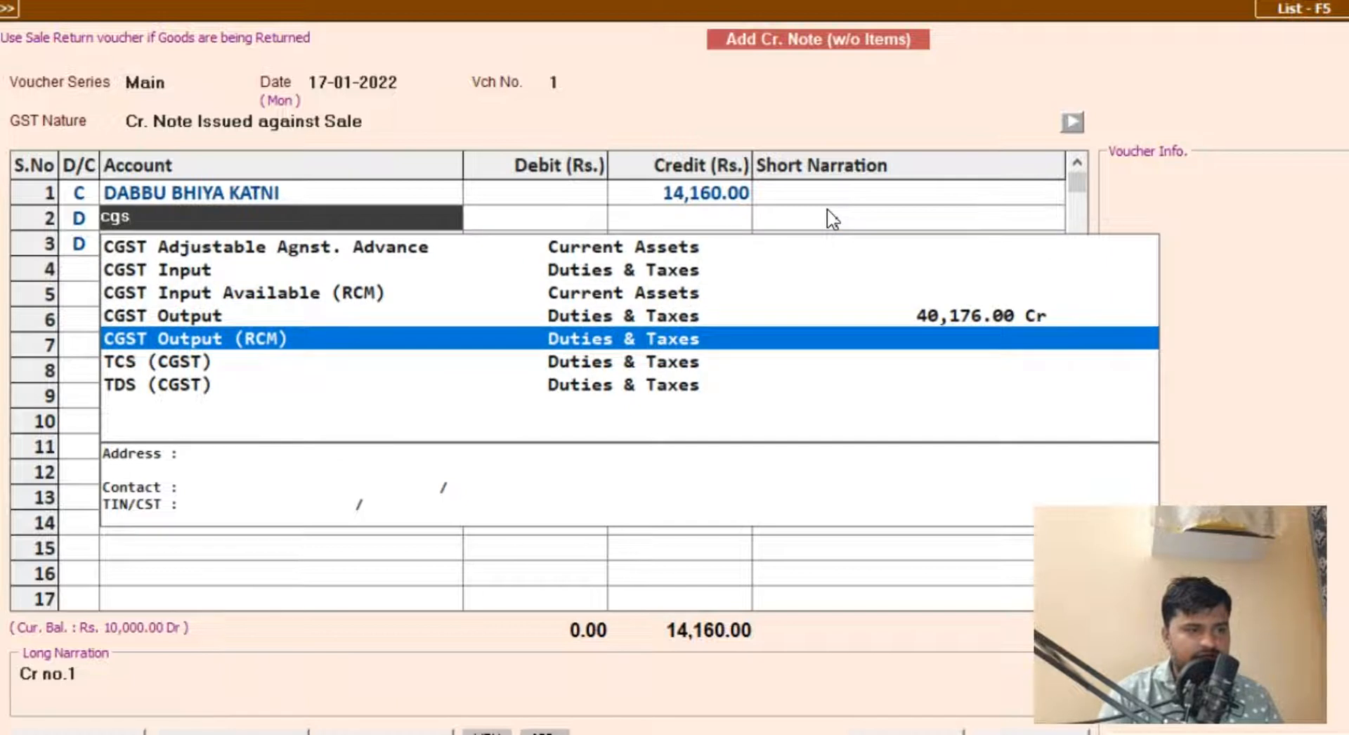
key("Up")
key("Return")
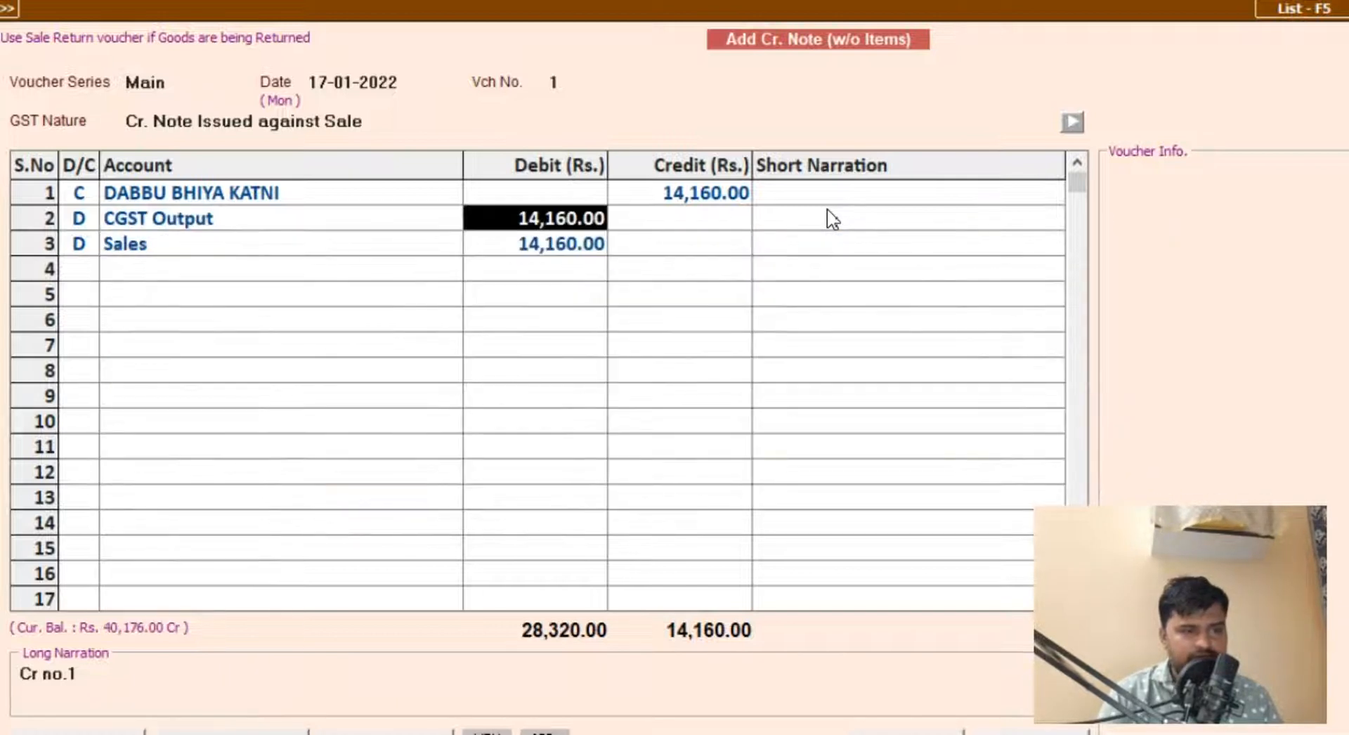
Step: Calculate half of 2160 with the calculator and set the CGST Output debit to 1,080.00
key("F10")
type("21")
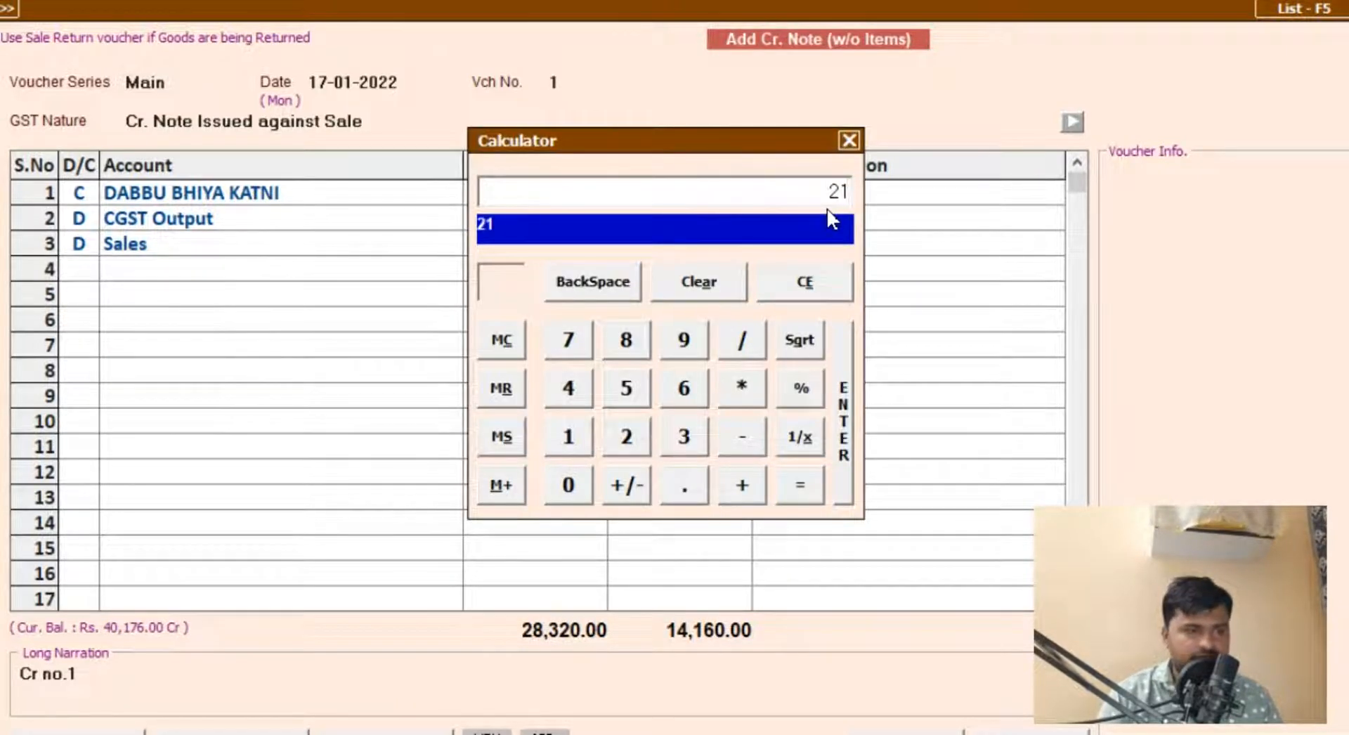
key("Delete")
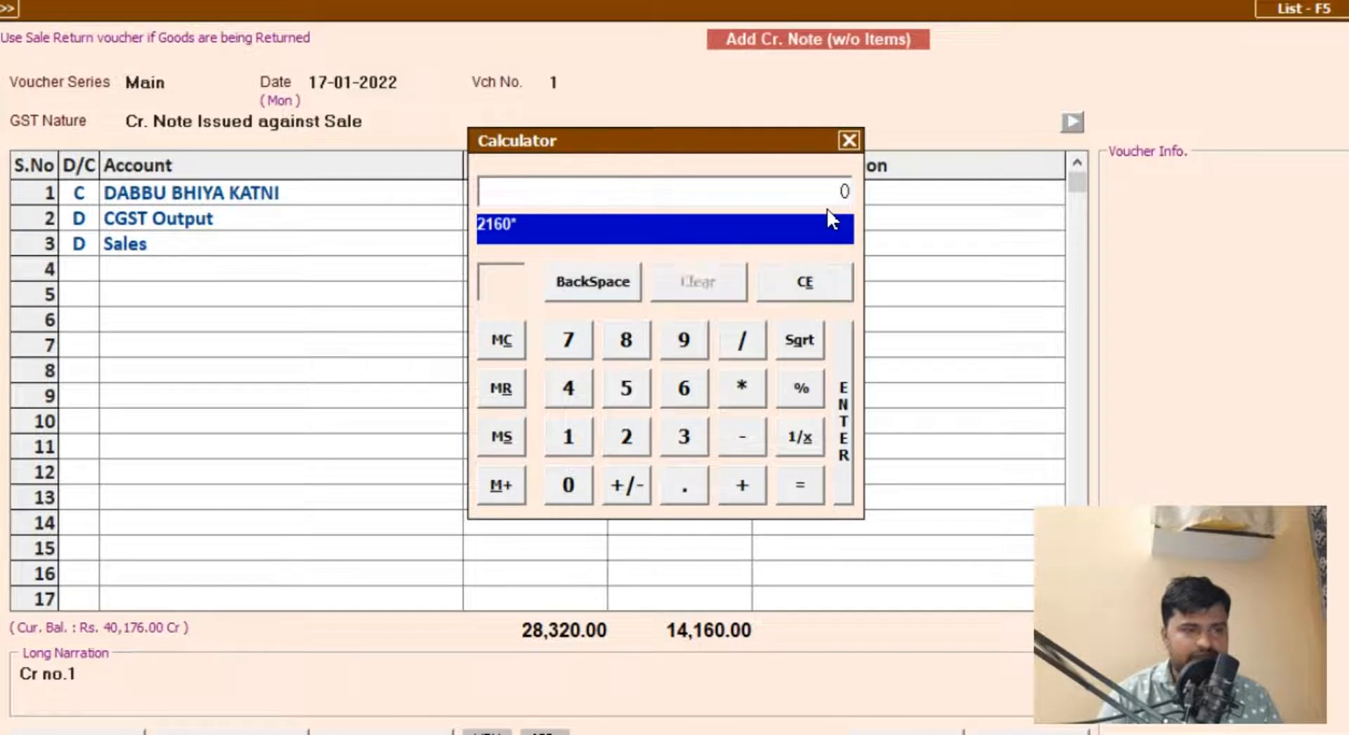
type("2160/2")
key("Return")
key("Escape")
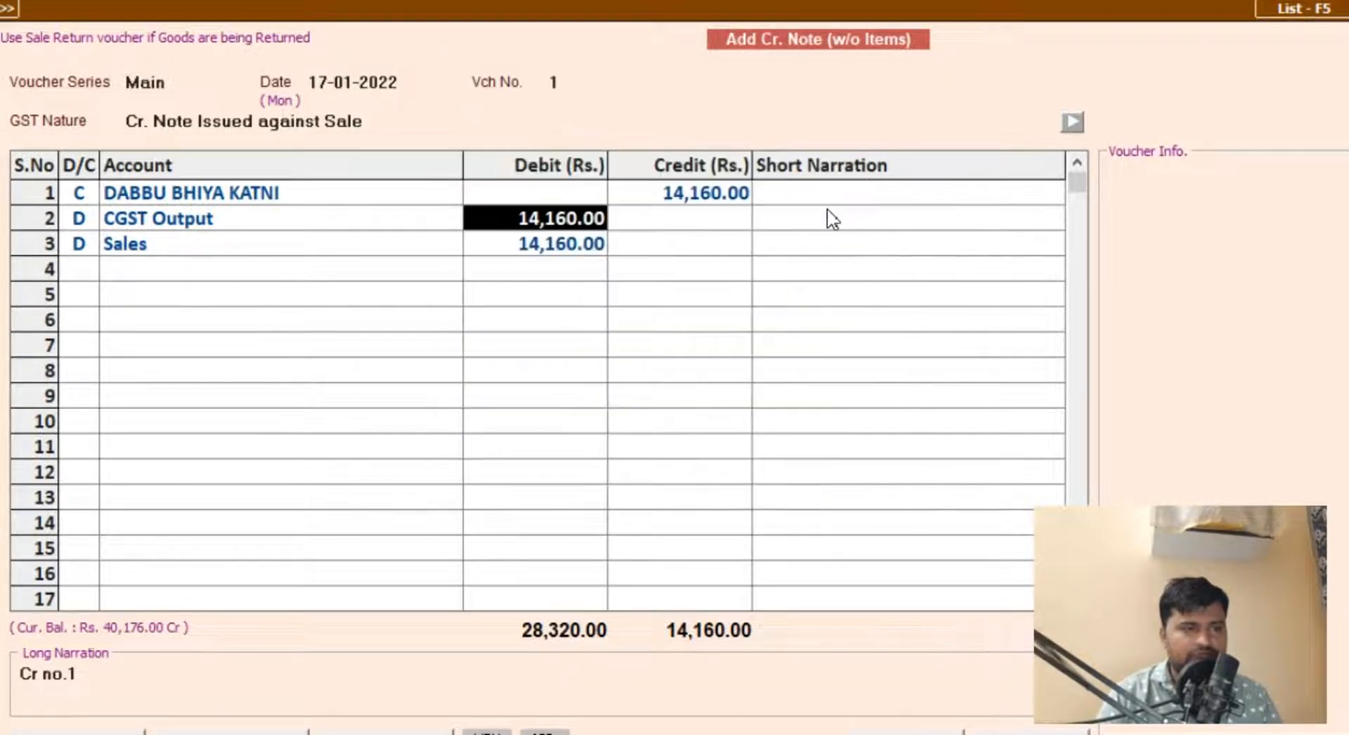
type("1080")
key("Return")
key("Return")
Step: Insert a debit line for the SGST Output account above Sales with an amount of 100.00
key("Insert")
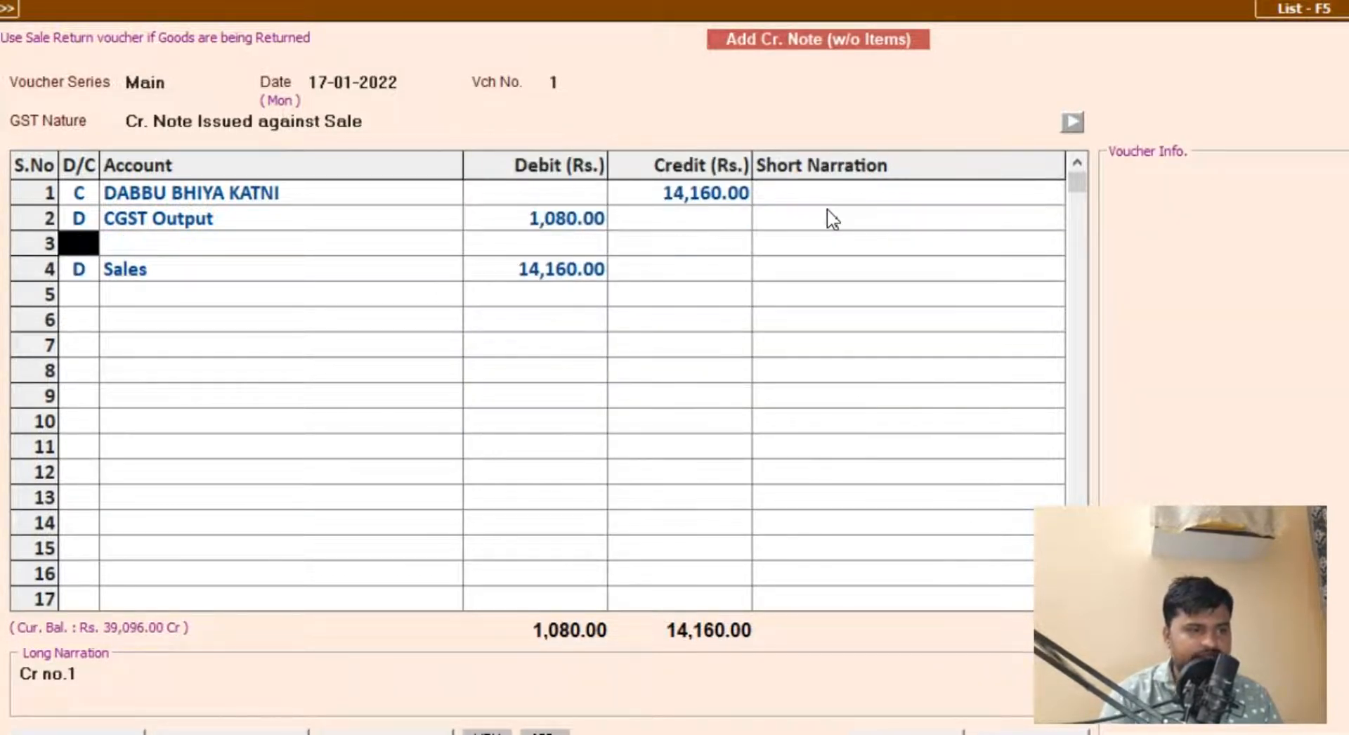
type("D")
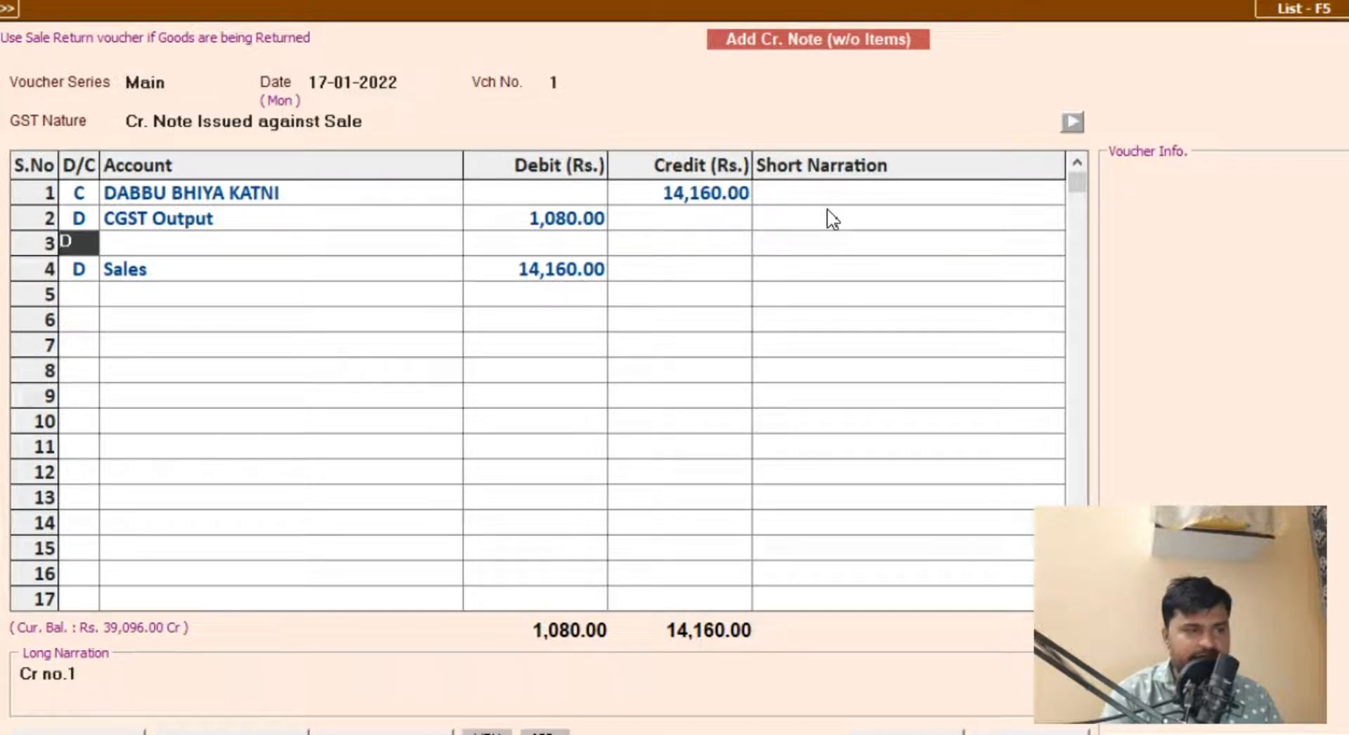
key("Return")
type("sg")
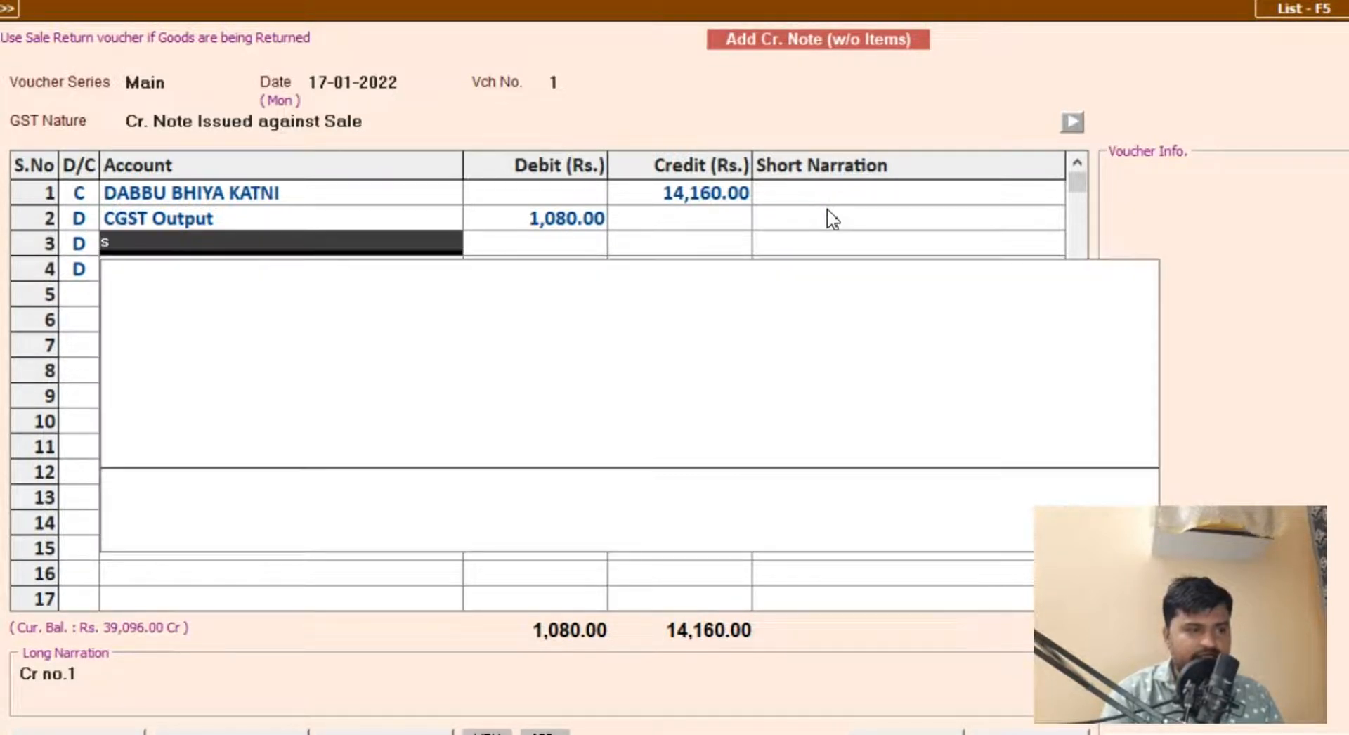
key("Down")
key("Down")
key("Down")
key("Return")
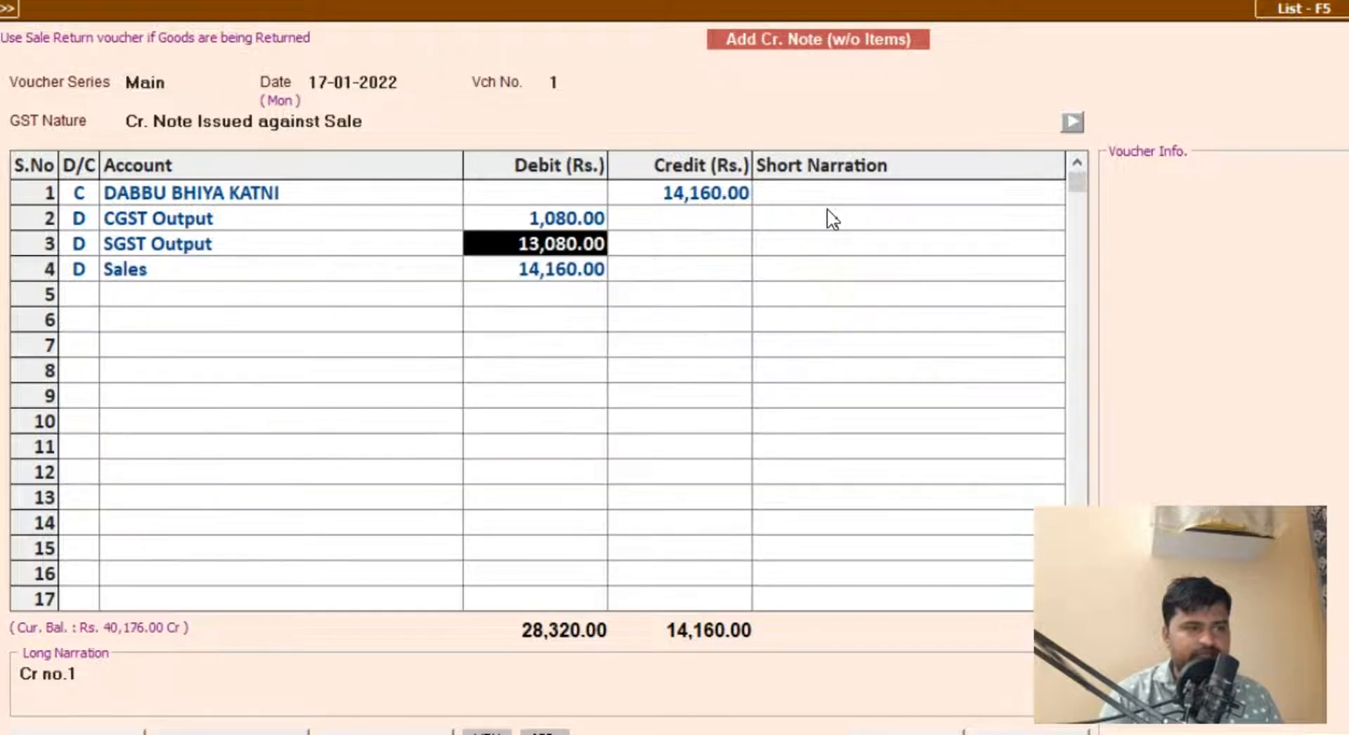
type("100")
key("Return")
Step: Set the Sales account's debit amount to 12,000.00
key("Return")
key("Return")
type("12000")
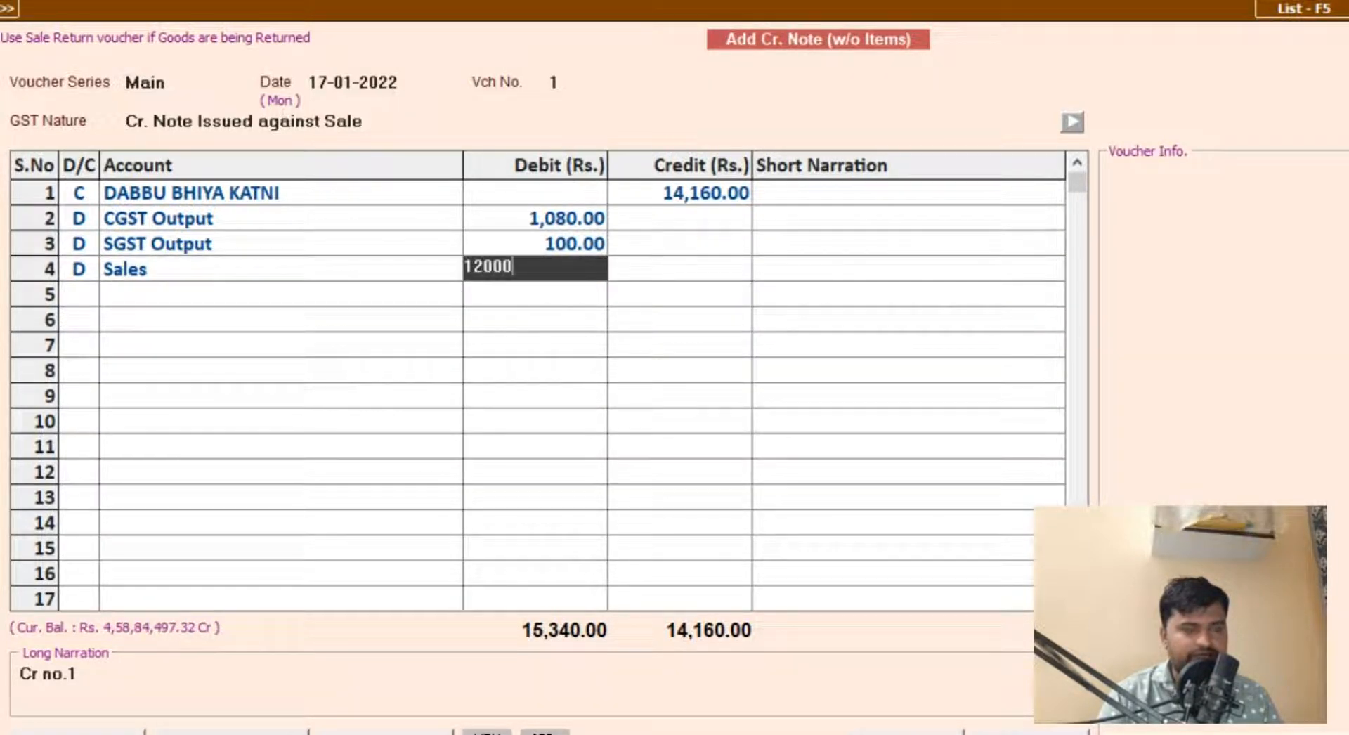
key("Return")
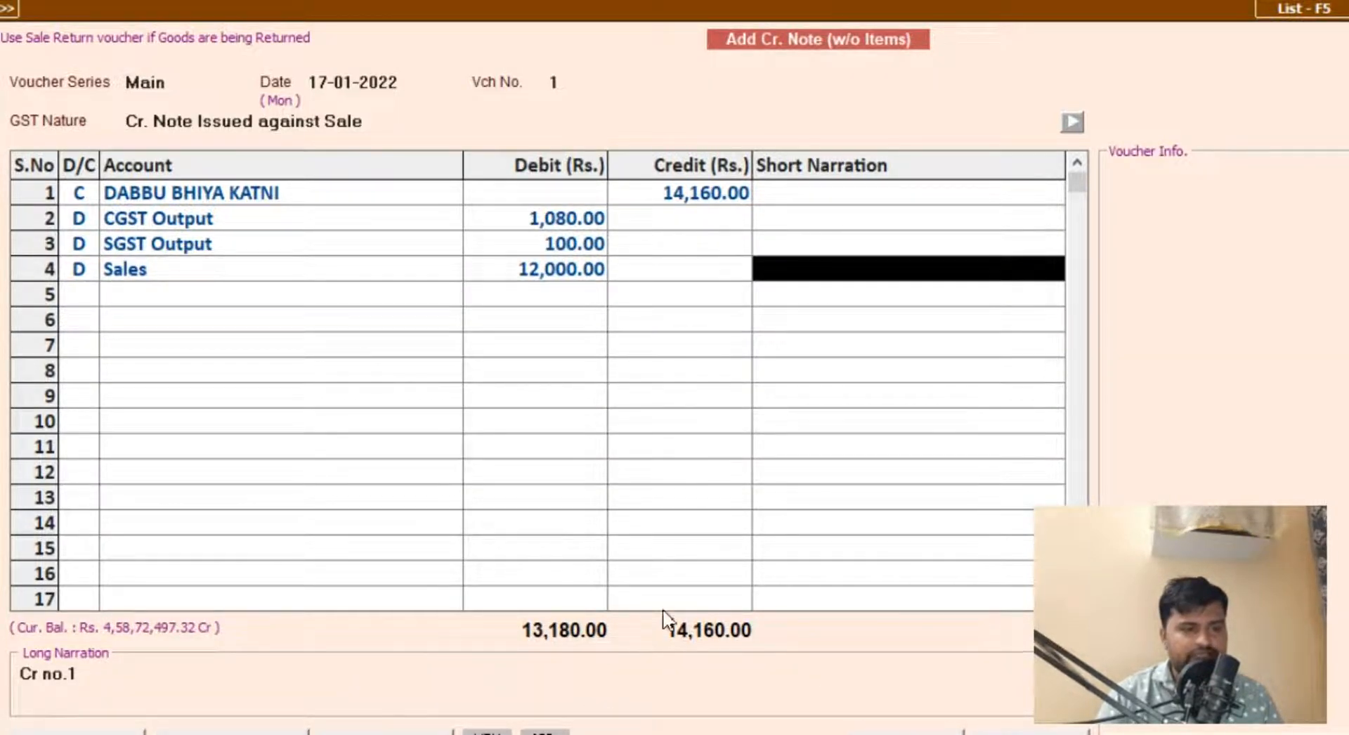
Step: Set the SGST Output debit amount to 1,080.00
left_click(567, 221)
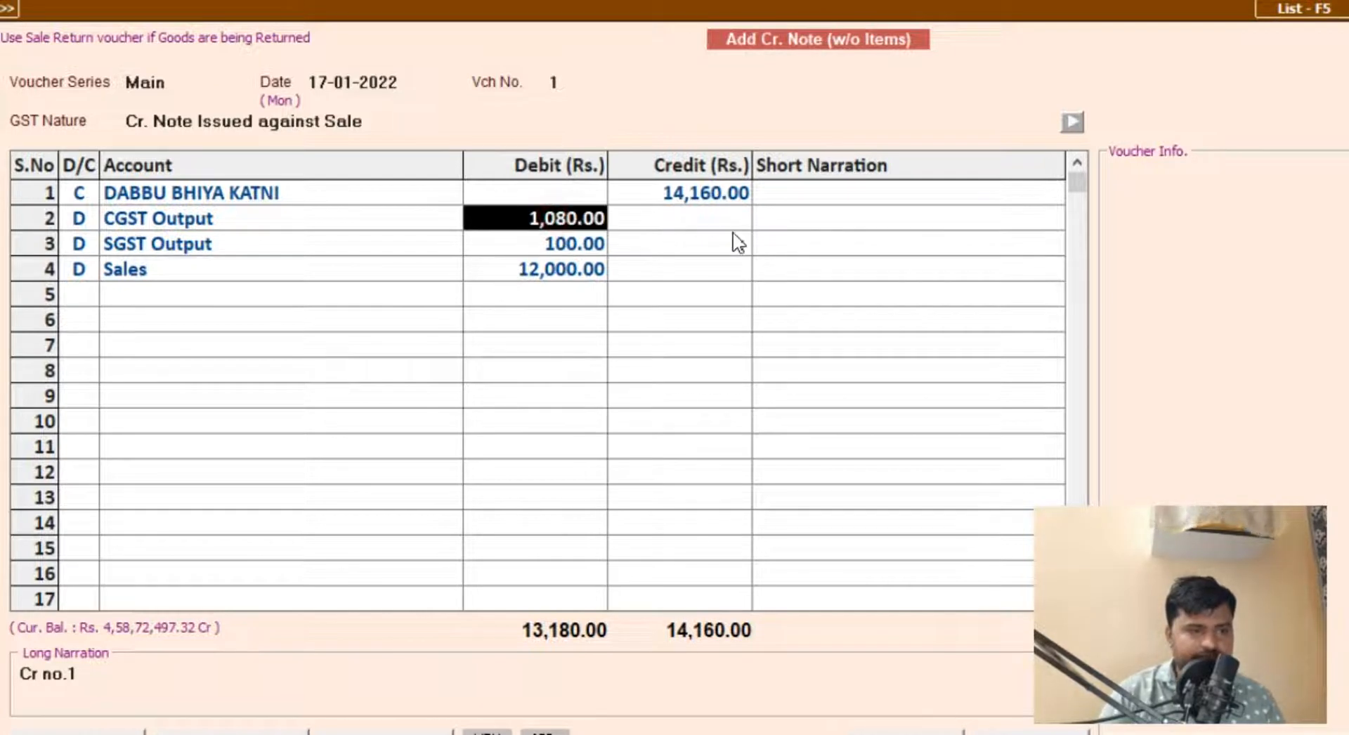
key("Down")
type("1080")
key("Return")
key("Return")
key("Return")
key("Return")
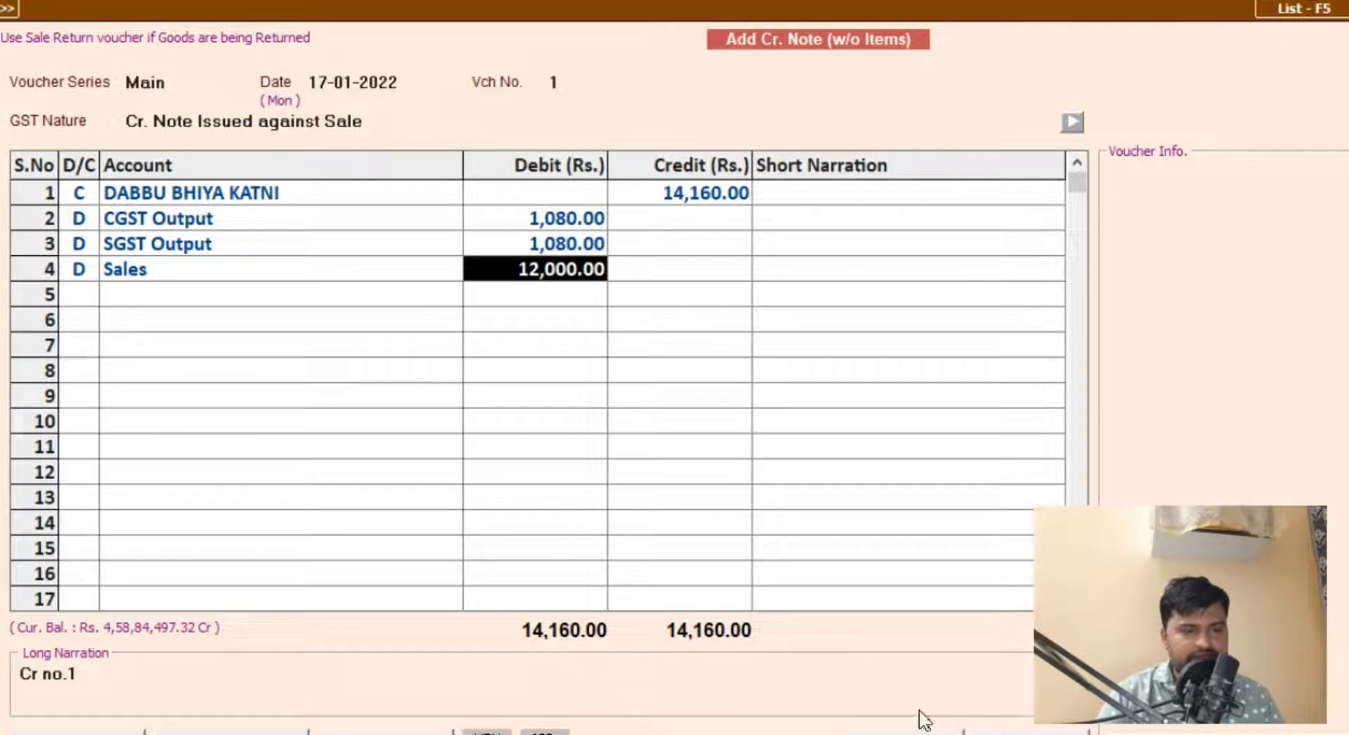
Step: Save the credit note to bring up its debit note/credit note adjustment details
key("Return")
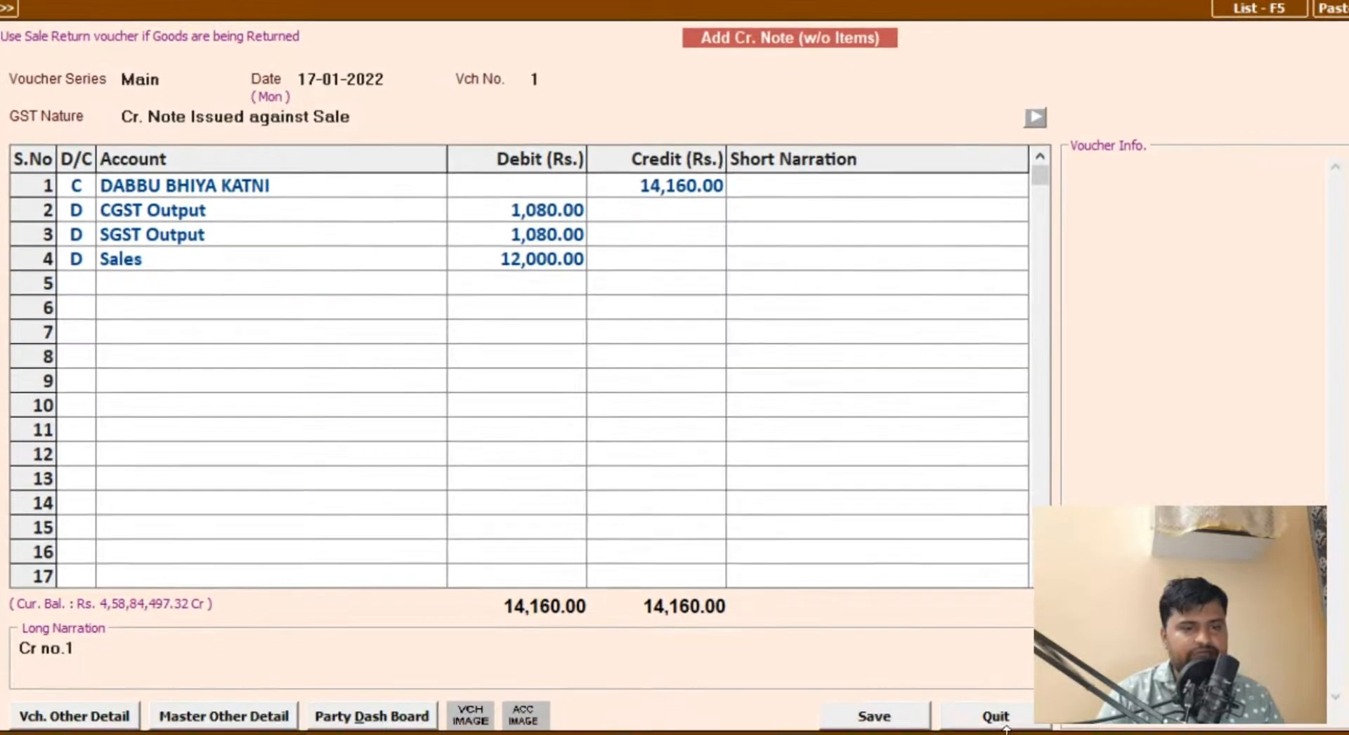
left_click(908, 718)
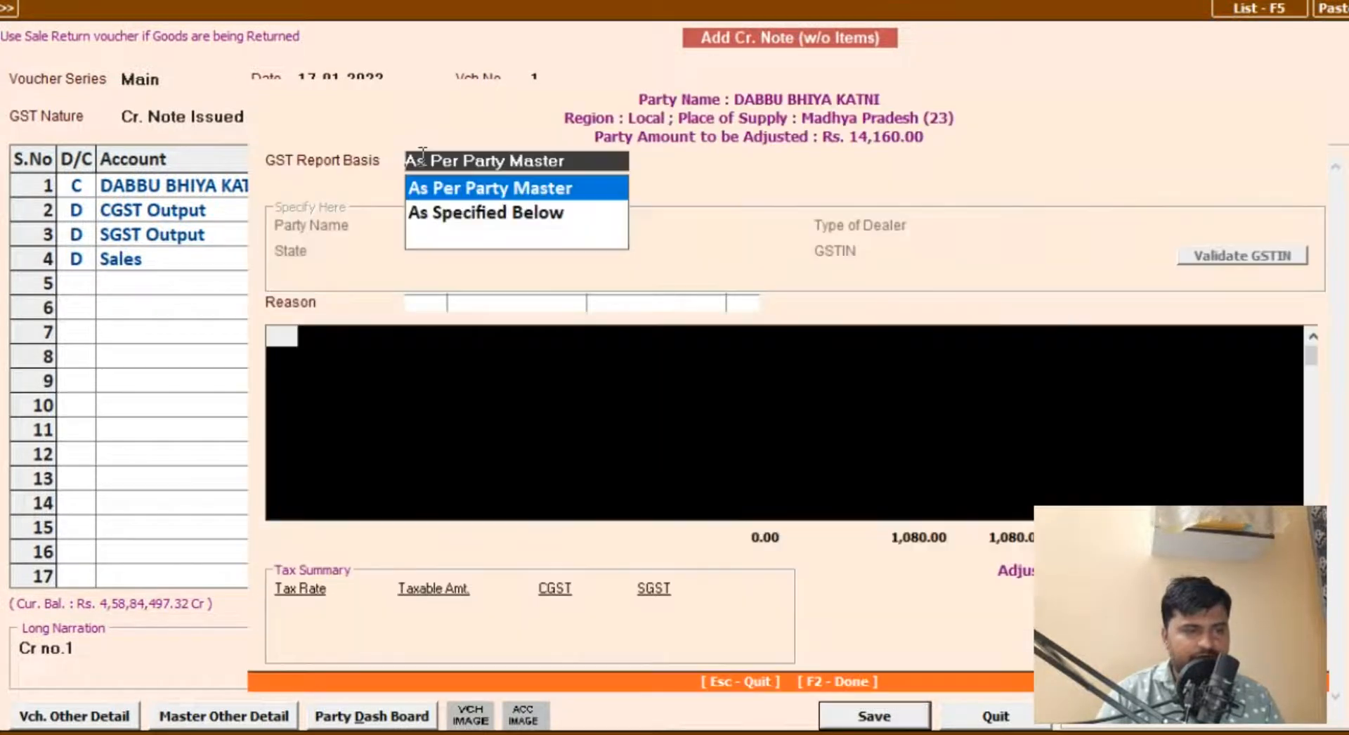
left_click_drag(731, 70, 533, 24)
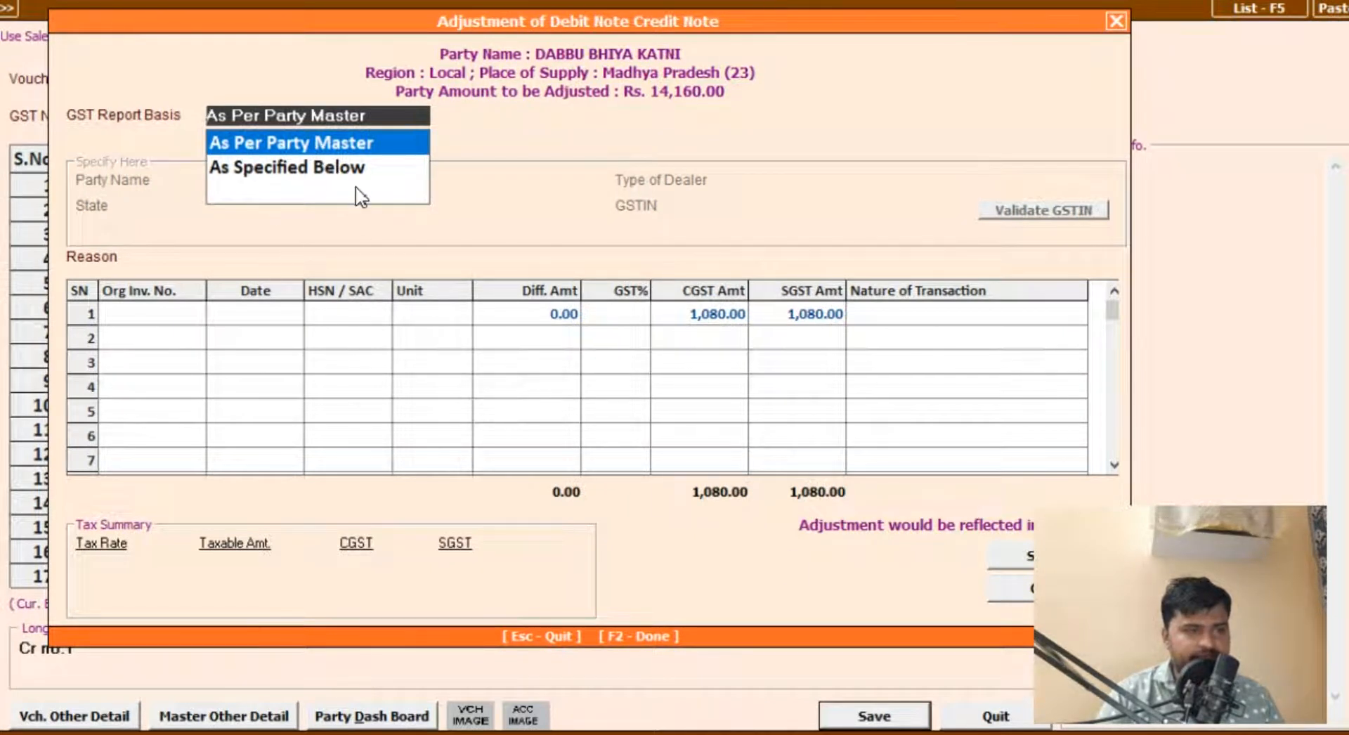
Step: Keep the GST report basis As Per Party Master and choose 01-Sales/Purc. Return as the reason
key("Return")
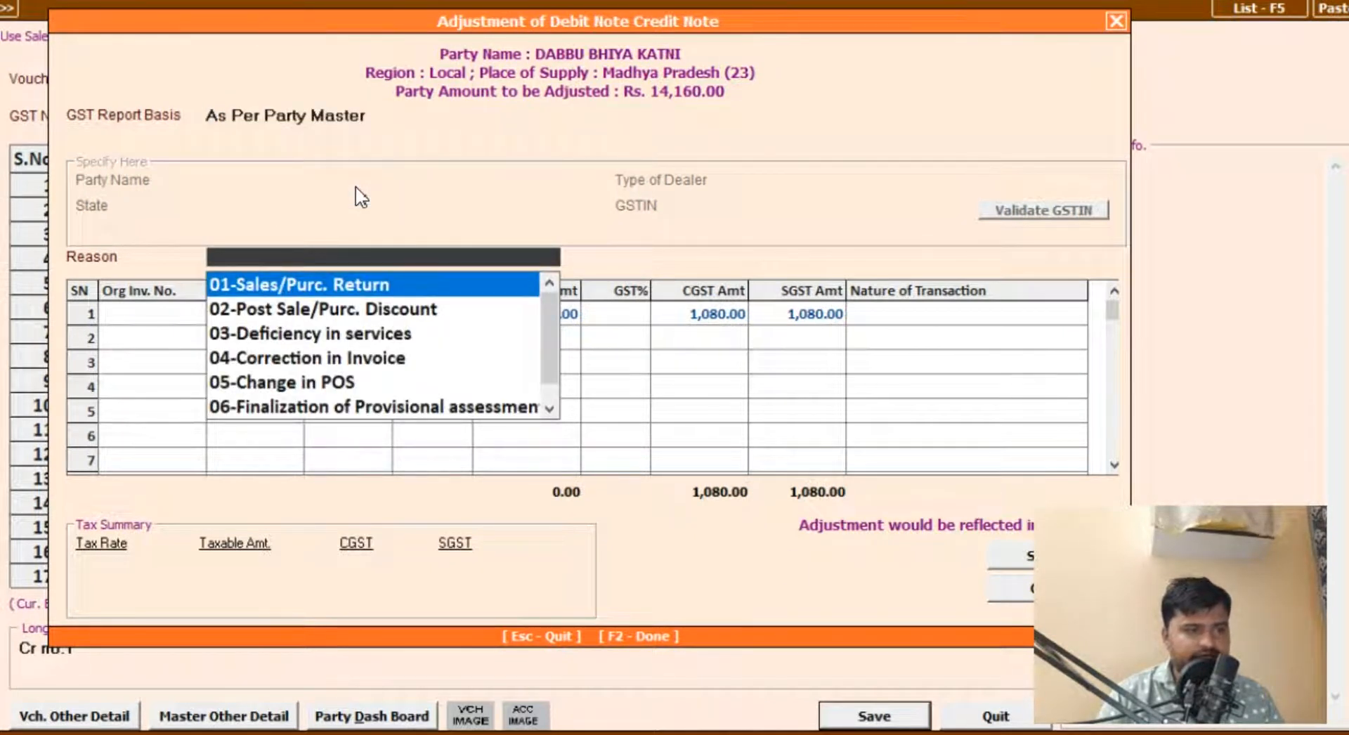
key("Down")
key("Down")
key("Down")
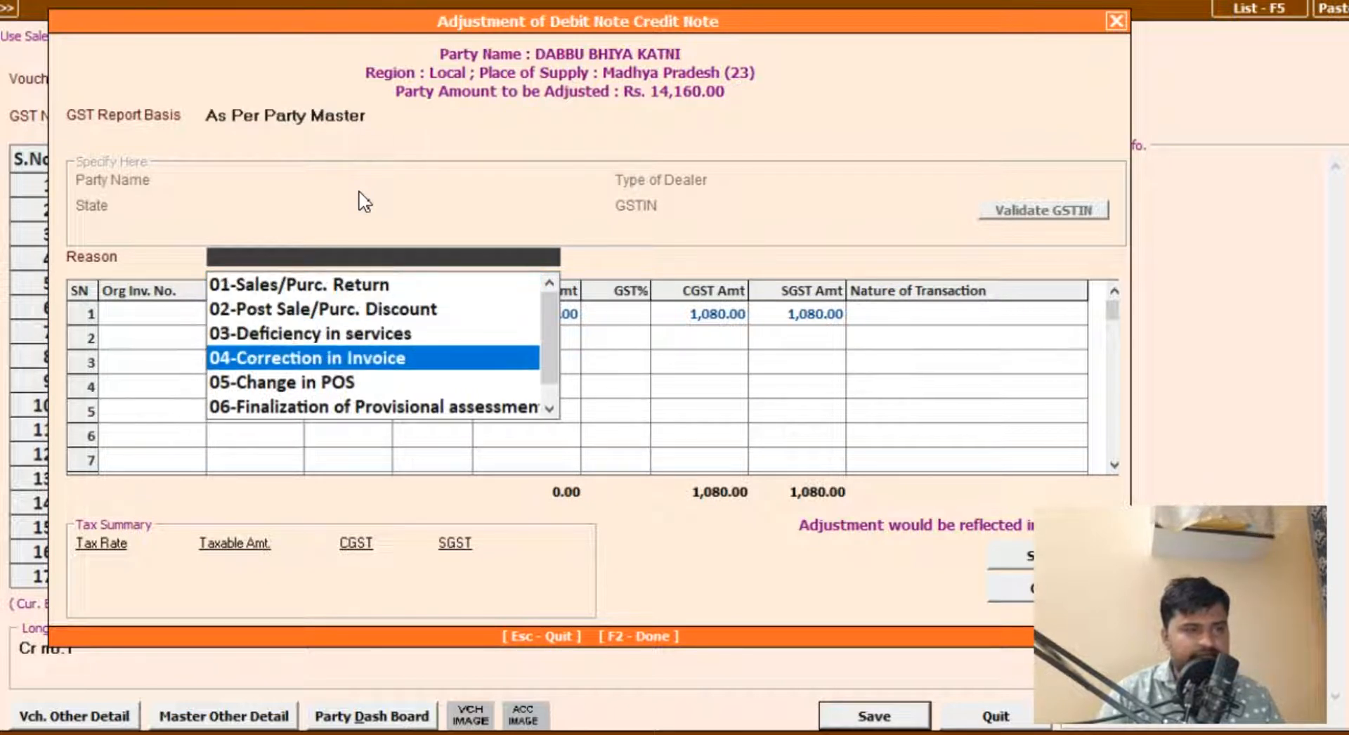
key("Up")
key("Up")
key("Up")
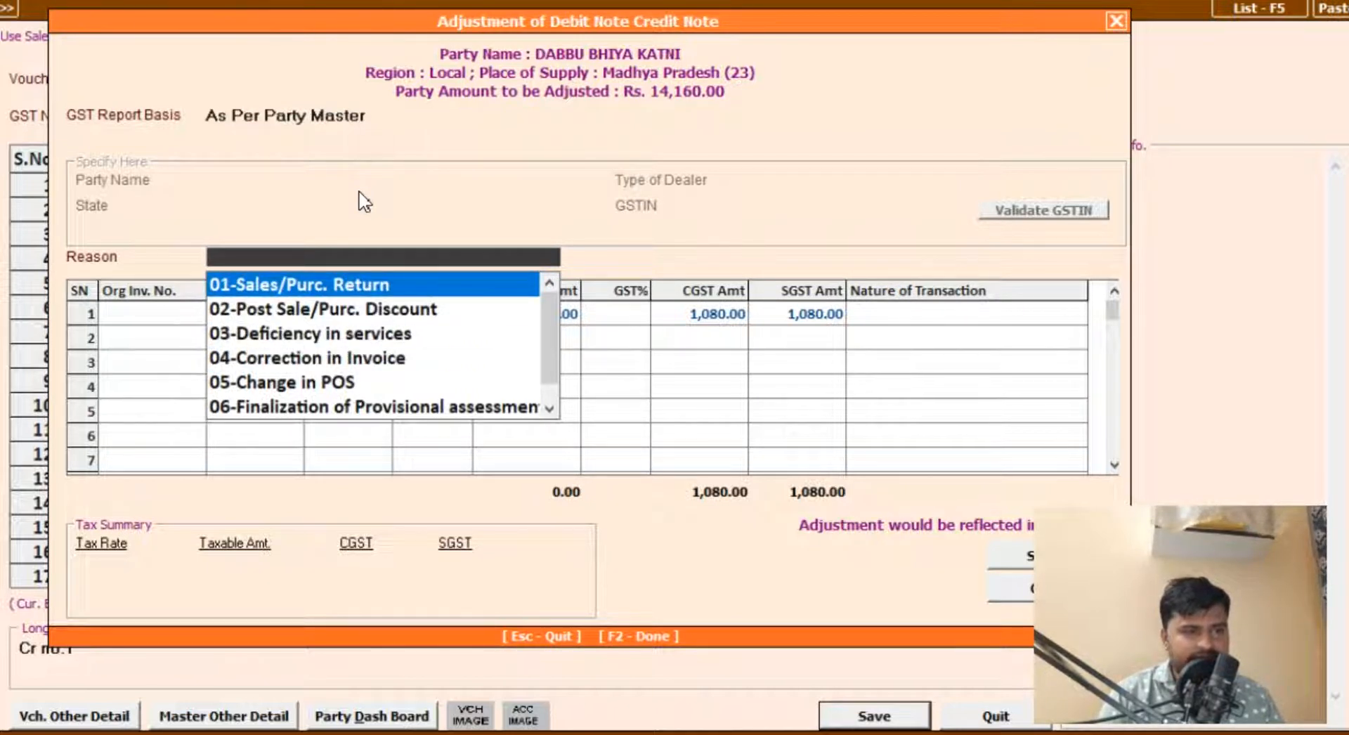
key("Return")
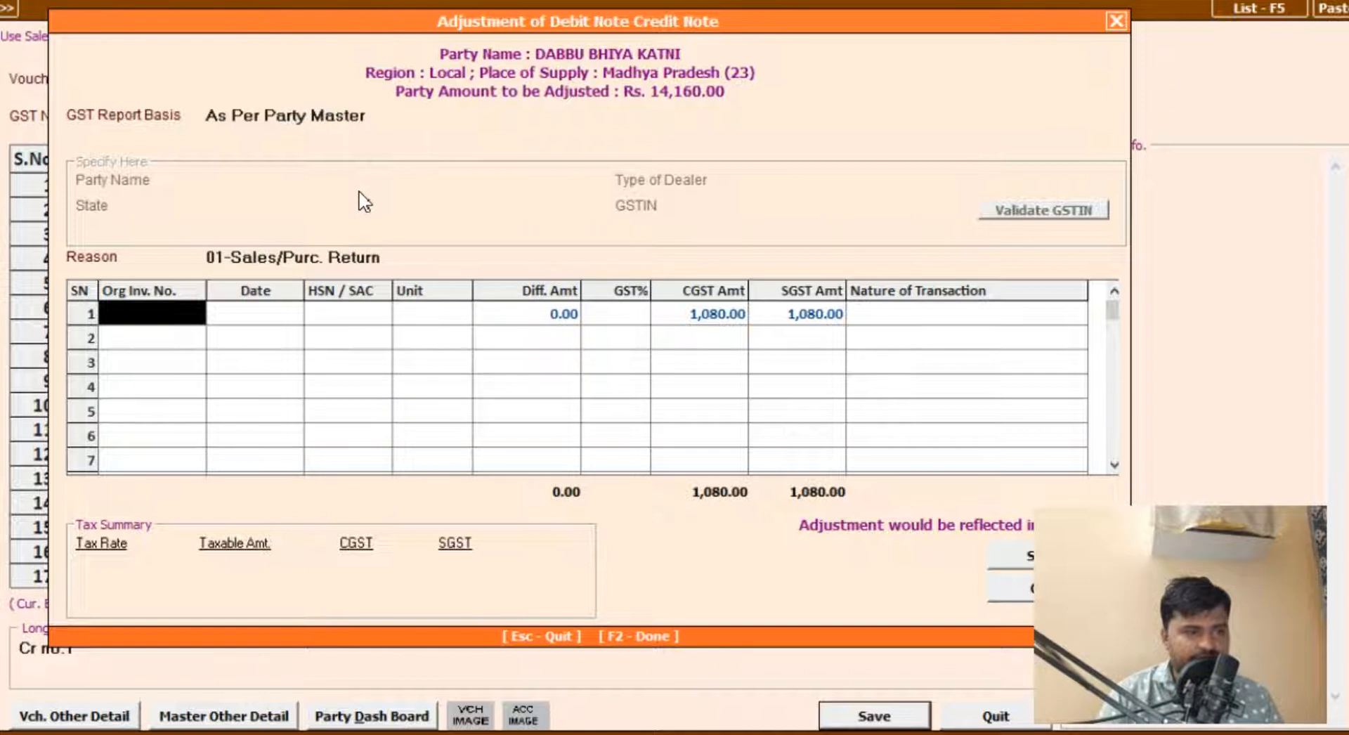
Step: Enter 342/21-22 as the original invoice number and check the sale's details in the customer's account ledger
type("342/21")
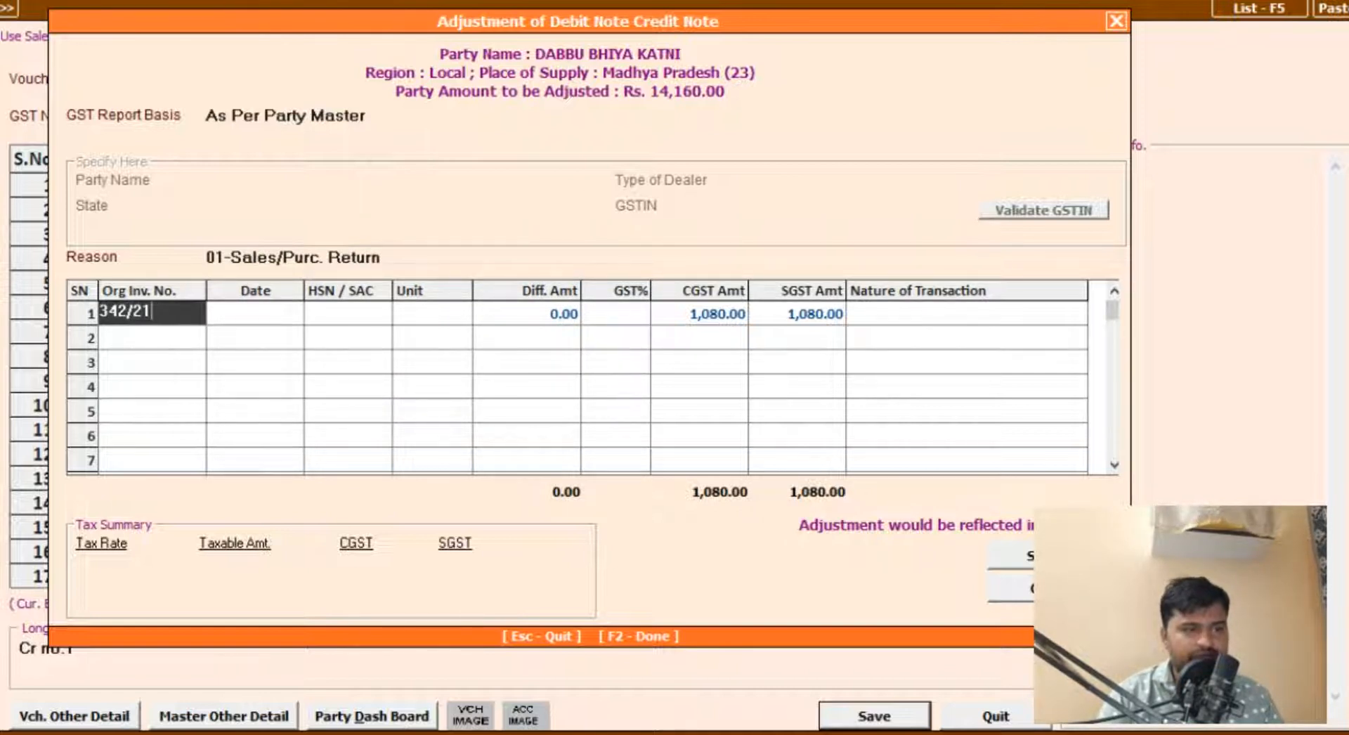
type("-22")
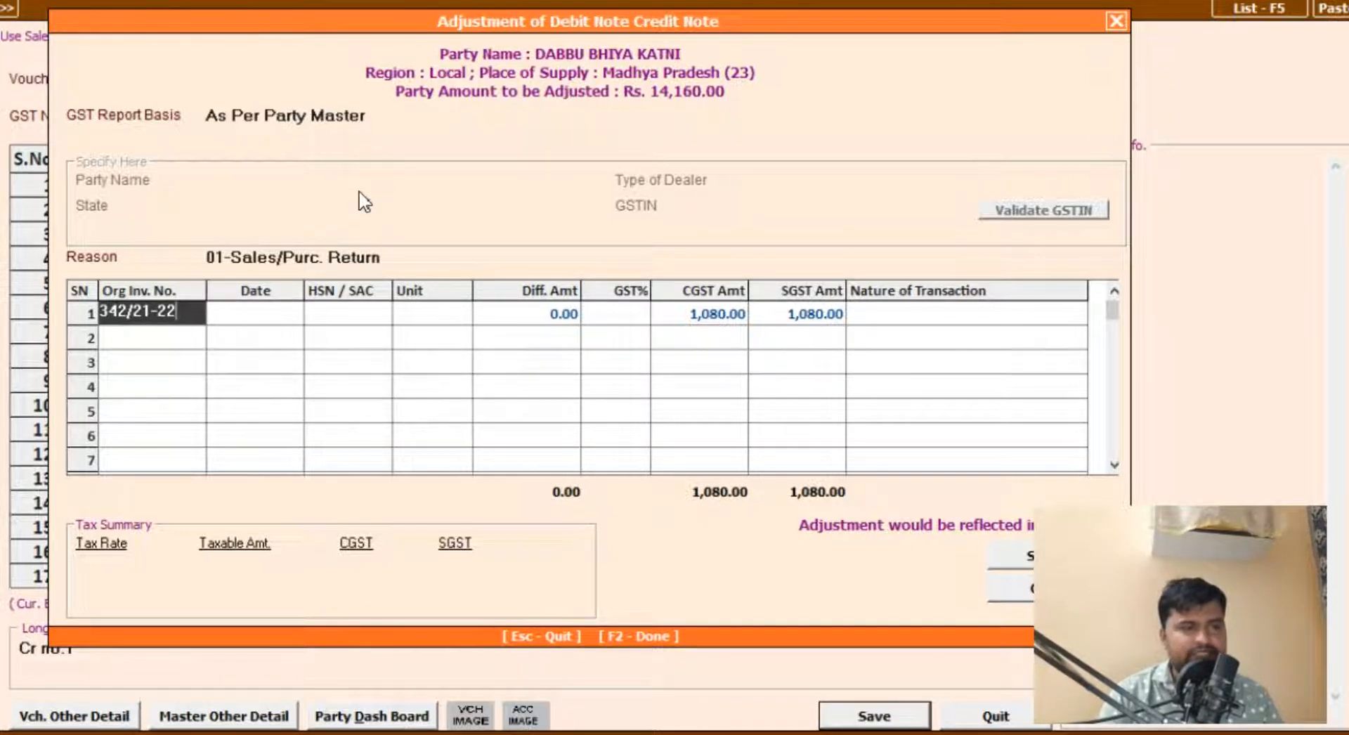
key("ctrl+l")
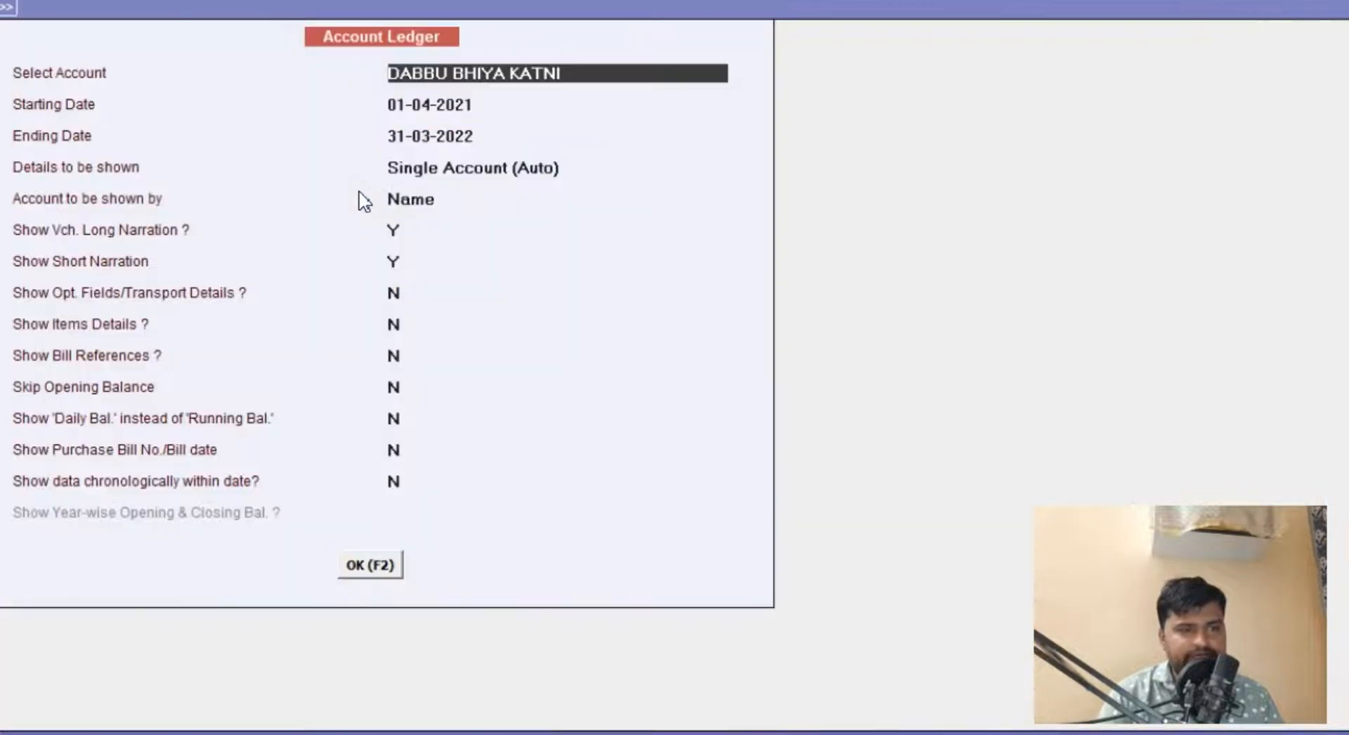
key("F2")
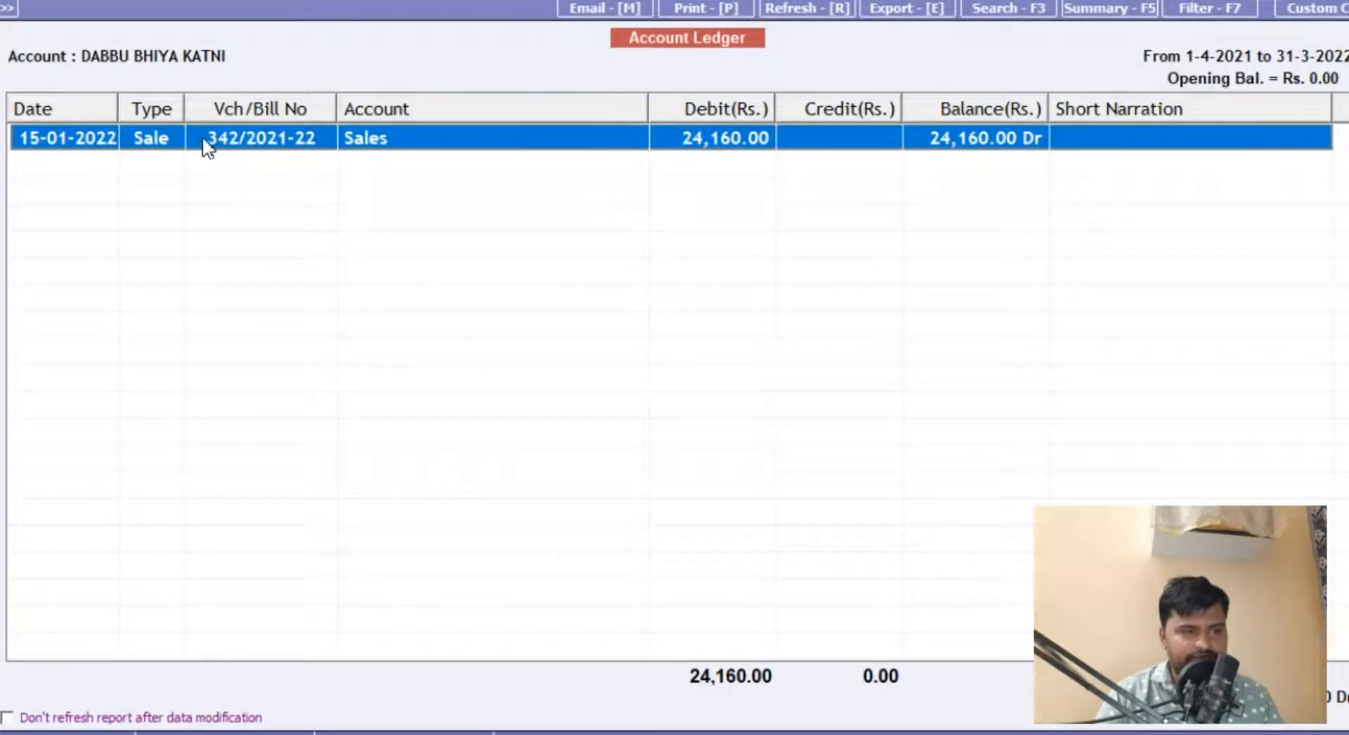
key("Escape")
key("Escape")
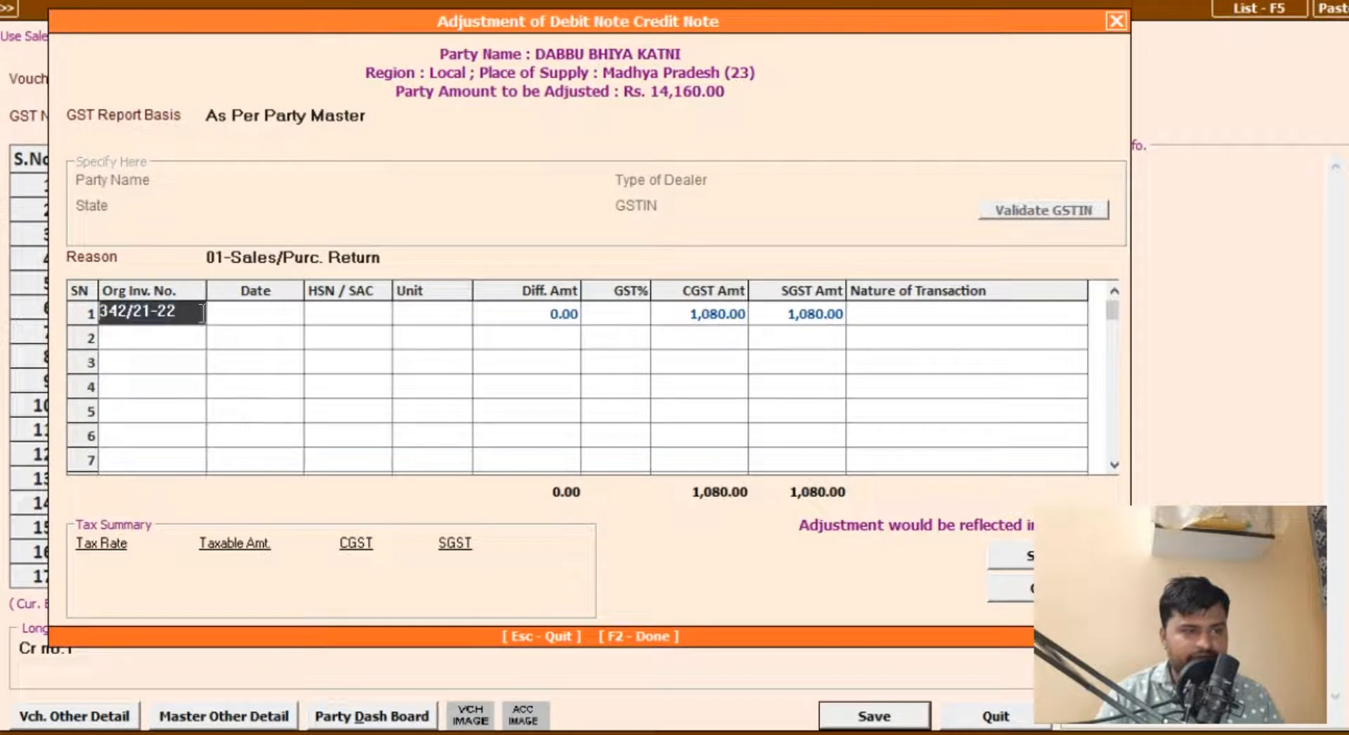
Step: Set the original invoice date to 15-01-2022 on the first adjustment line
left_click(224, 309)
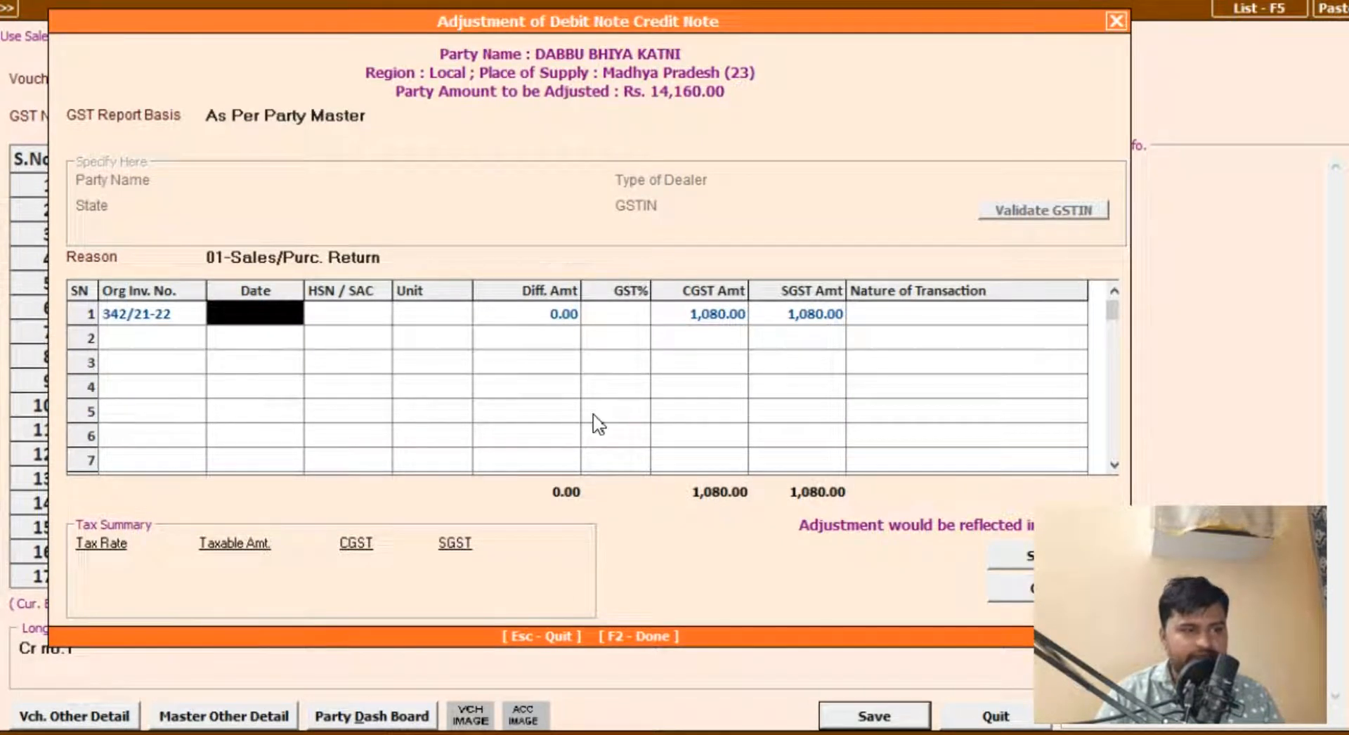
type("15-01-2022")
key("Return")
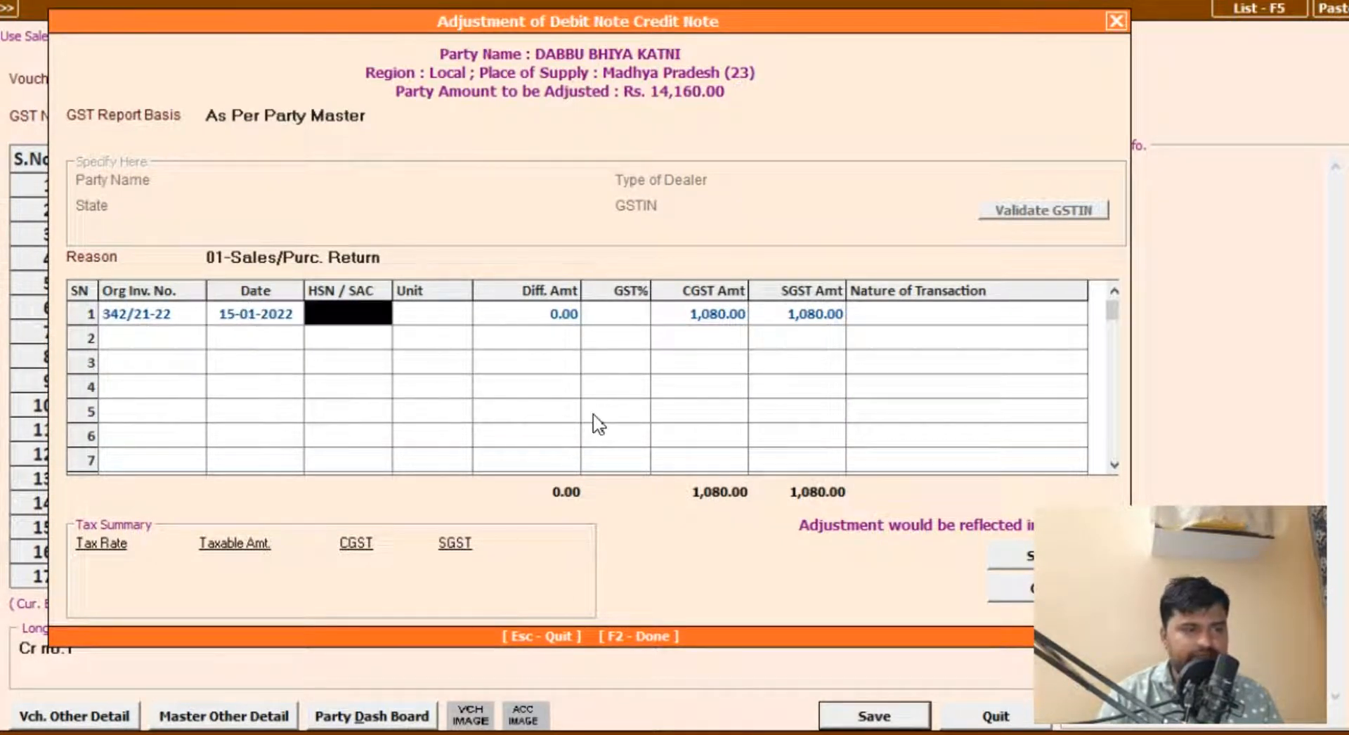
Step: Set the HSN/SAC code to 1234 and the unit to Pcs. on the first adjustment line
type("1234")
key("Return")
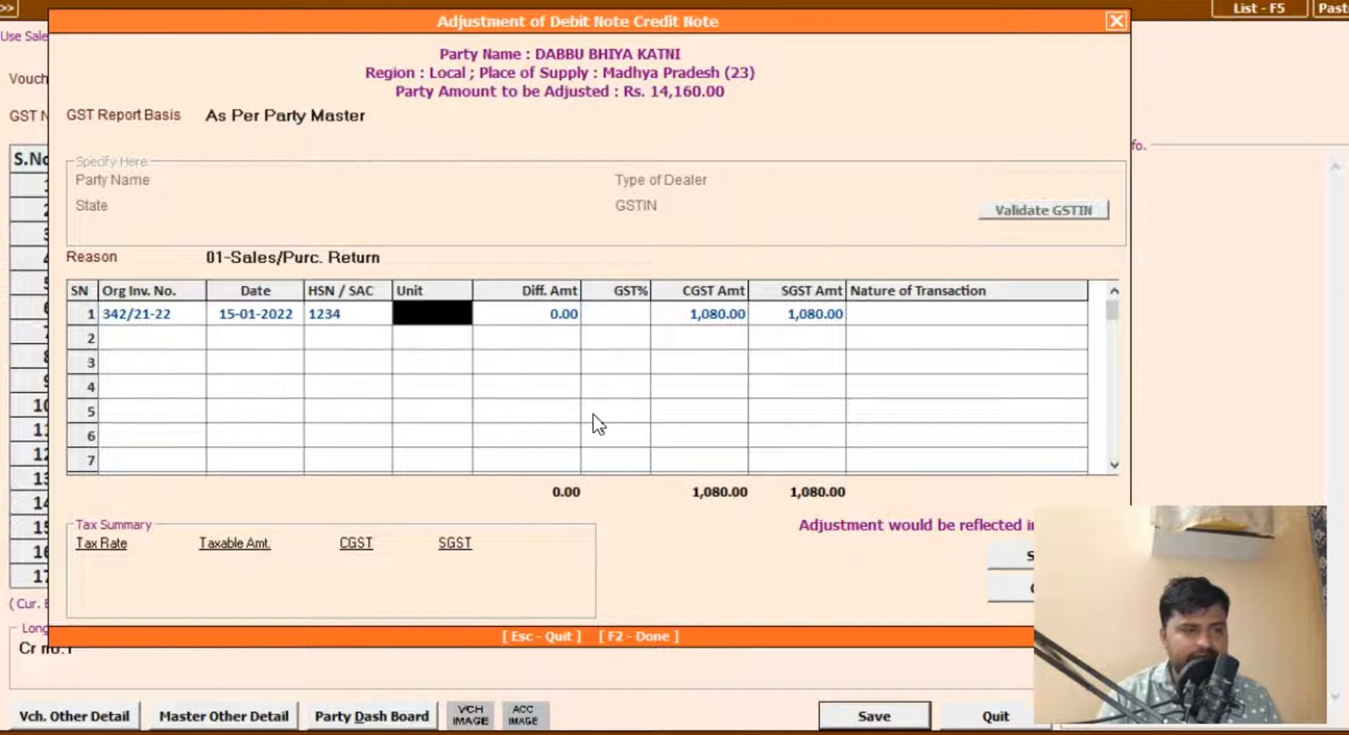
type("BORI")
key("Return")
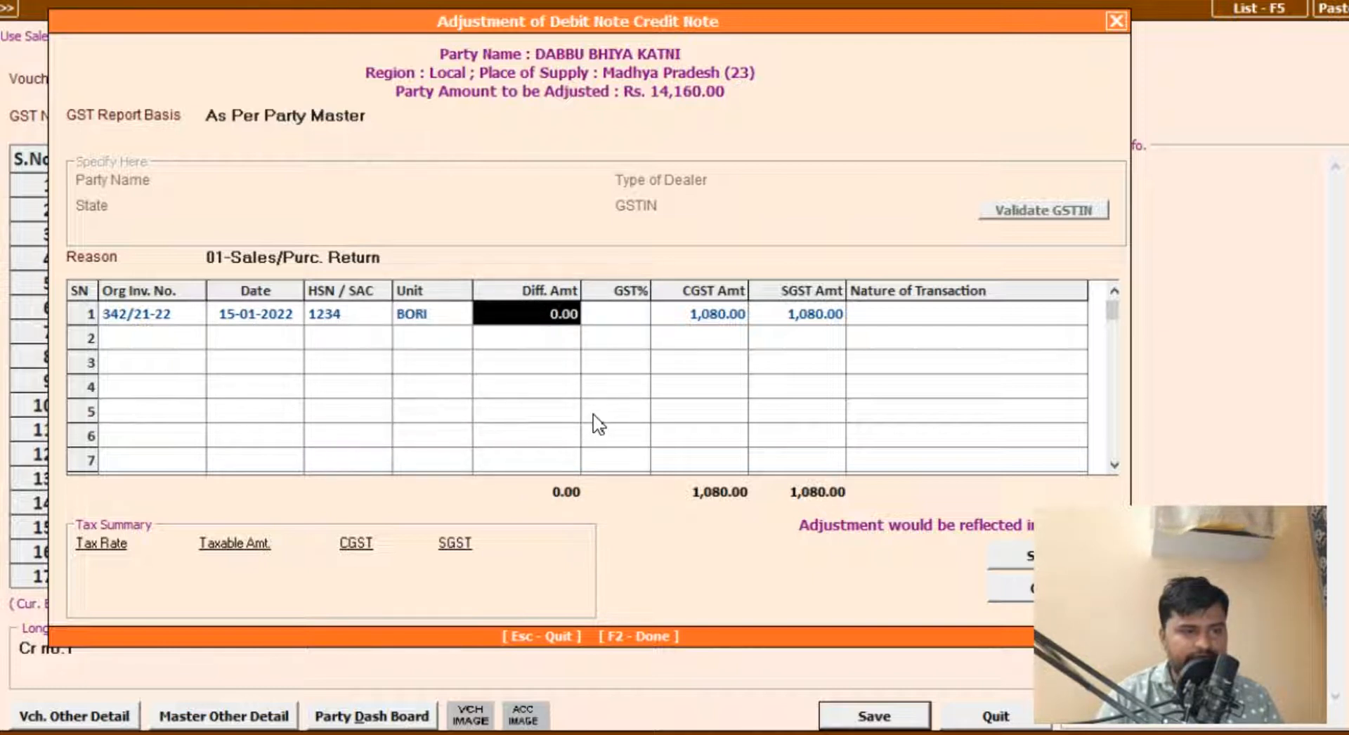
key("Left")
type("Pc")
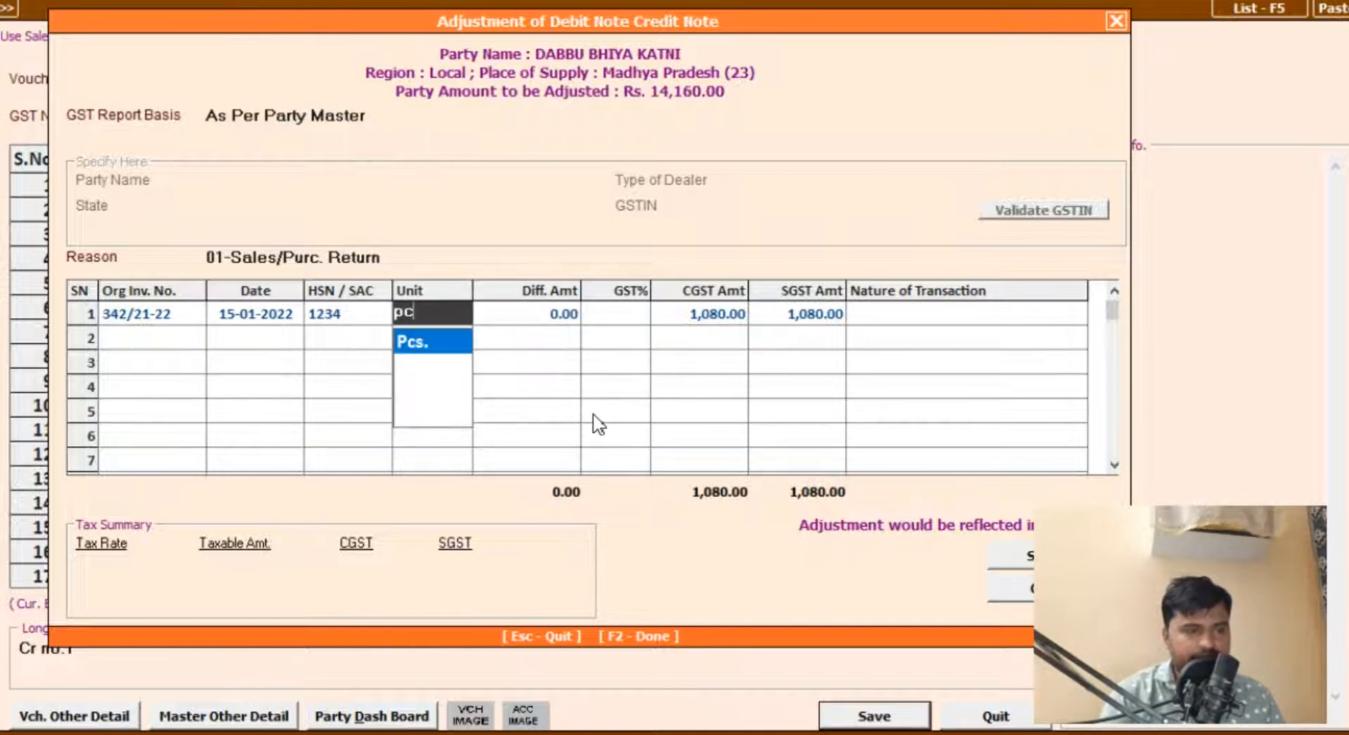
key("Return")
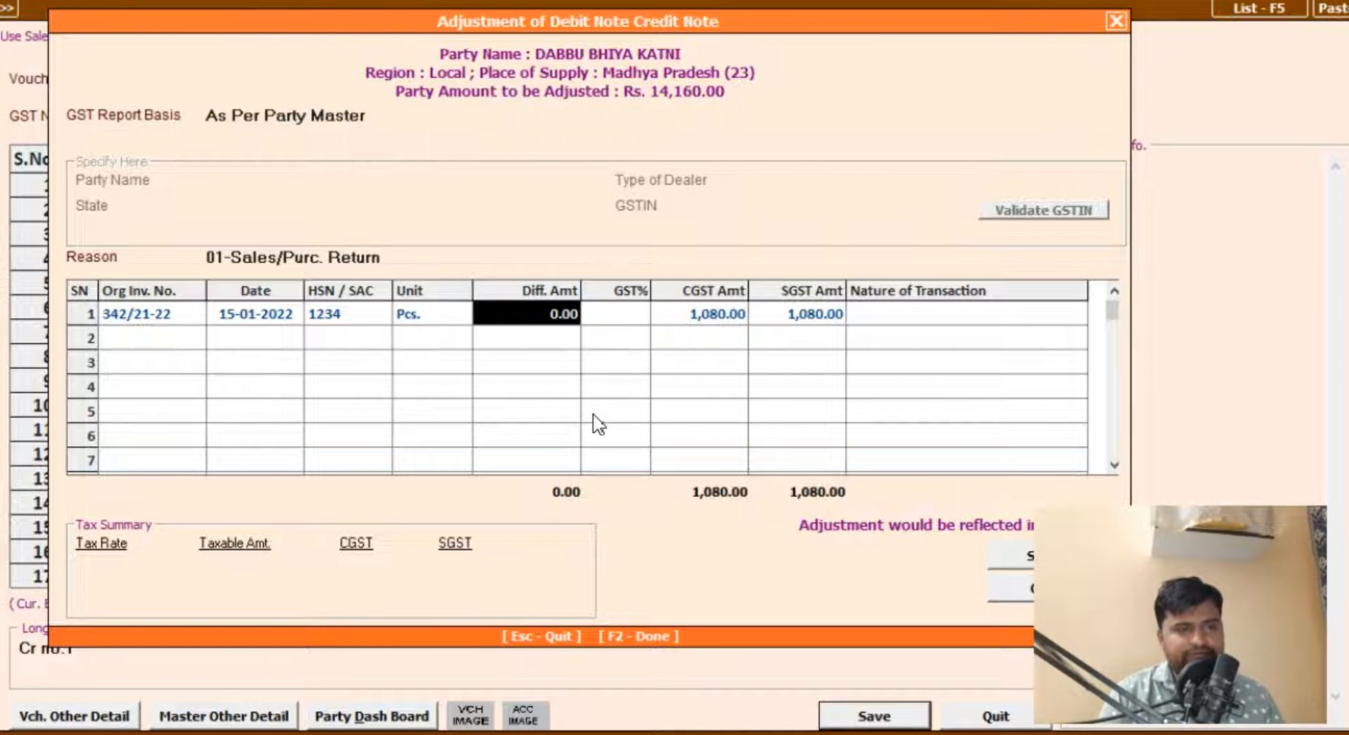
Step: Enter a difference amount of 12,000 with 18% GST on the first adjustment line and try to save the adjustment
type("12000")
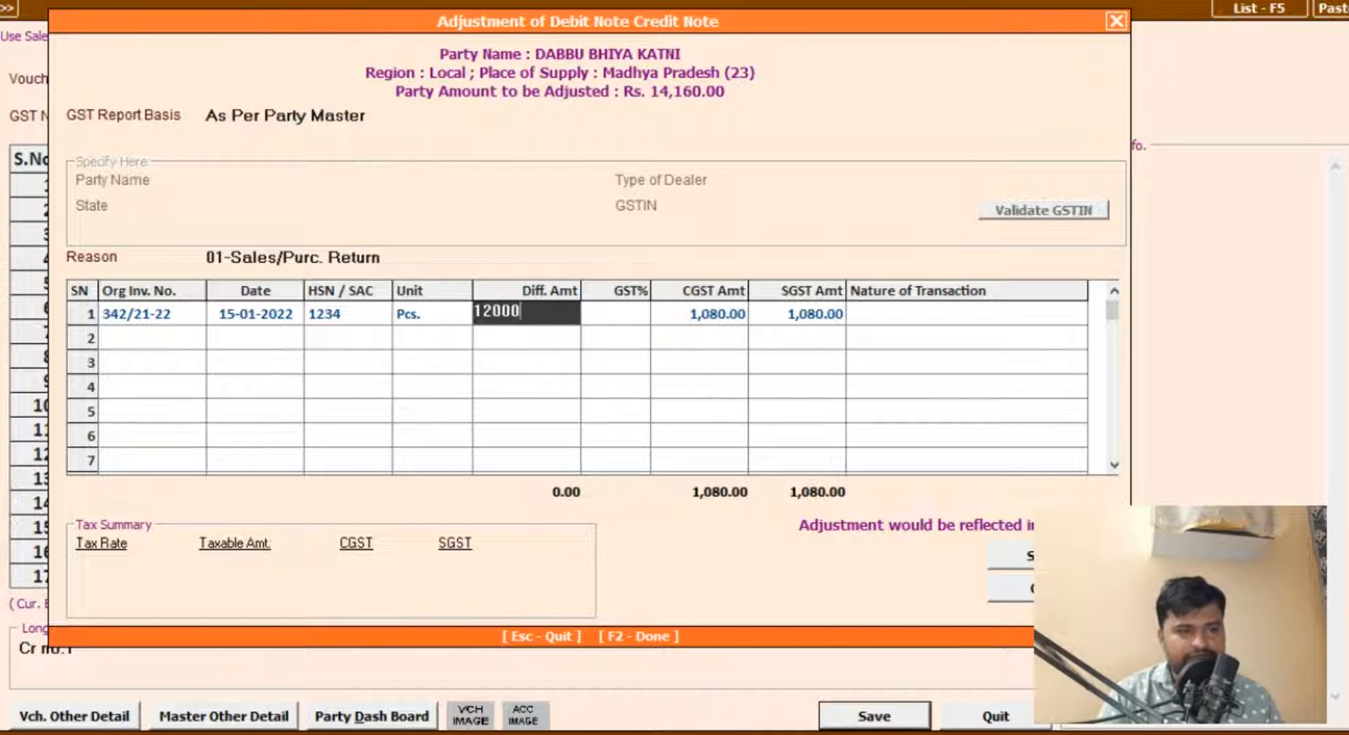
key("Return")
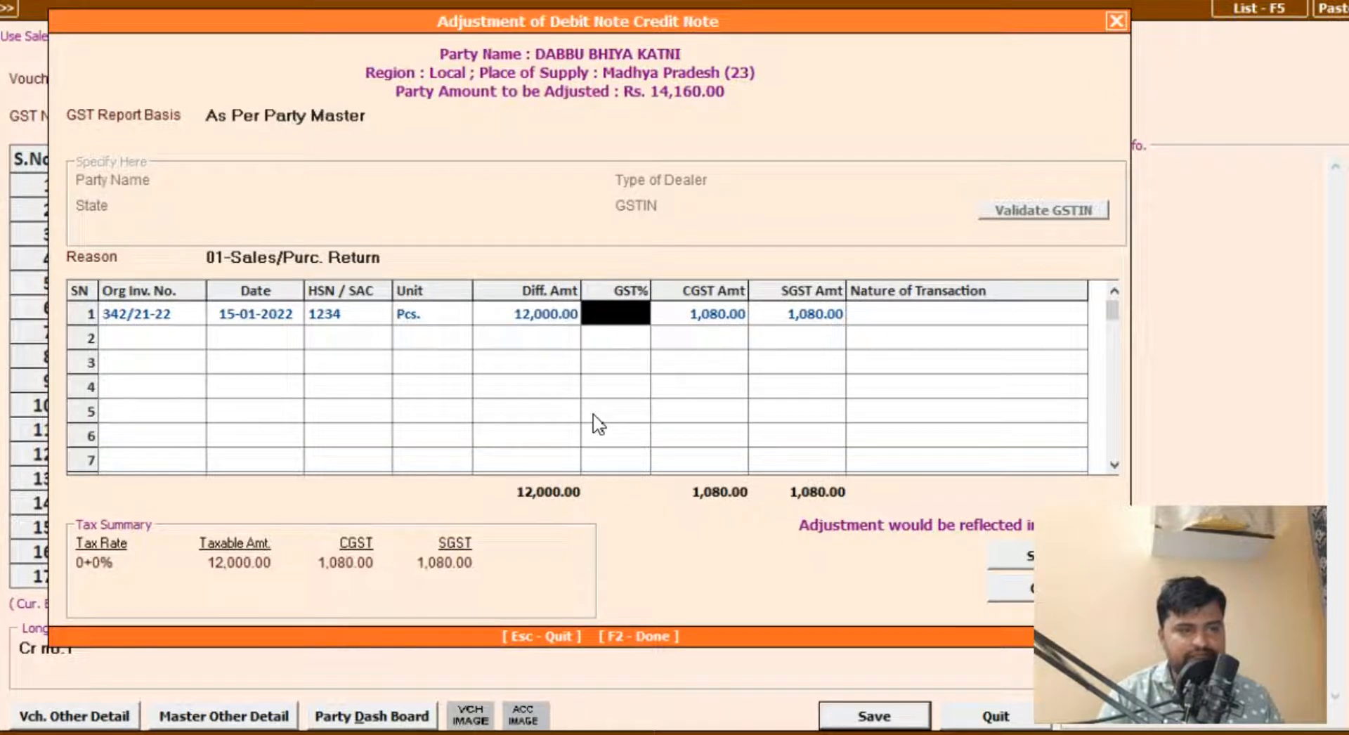
type("9")
key("Return")
key("Left")
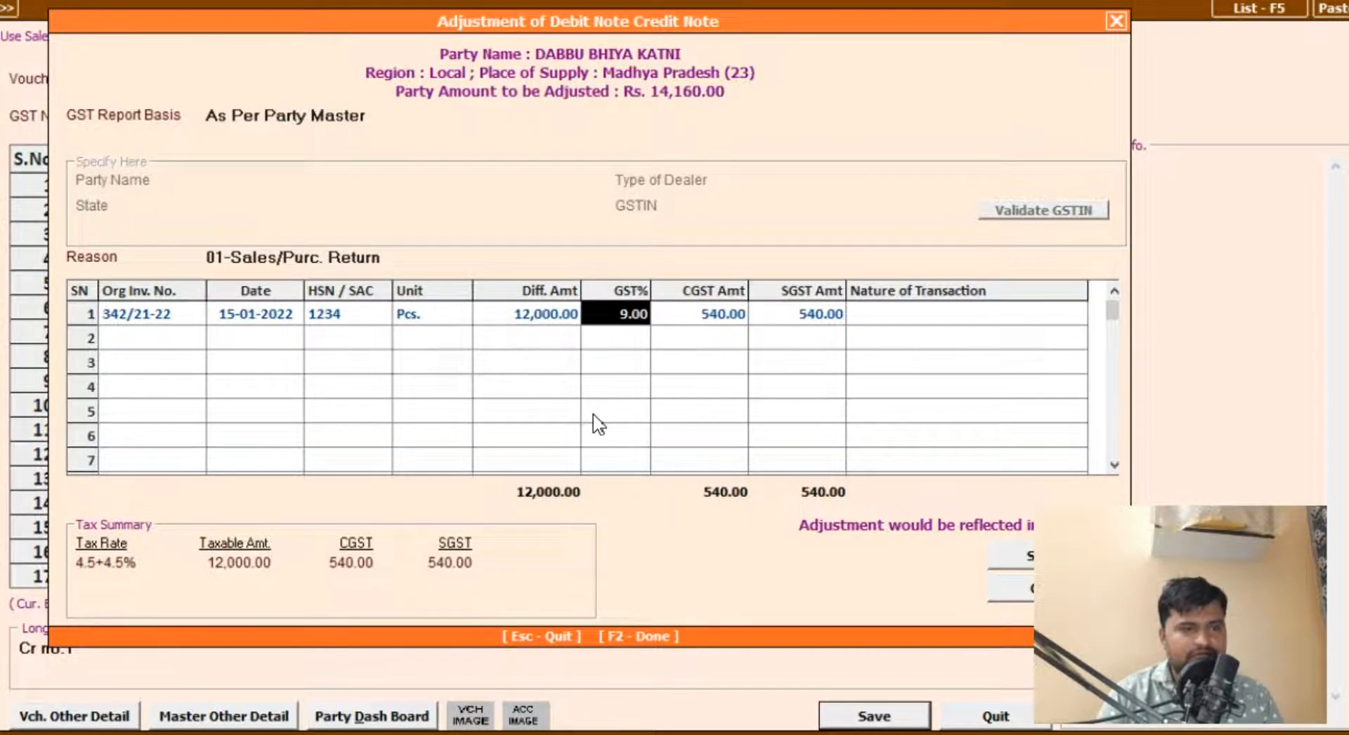
type("18")
key("Return")
key("Return")
key("Return")
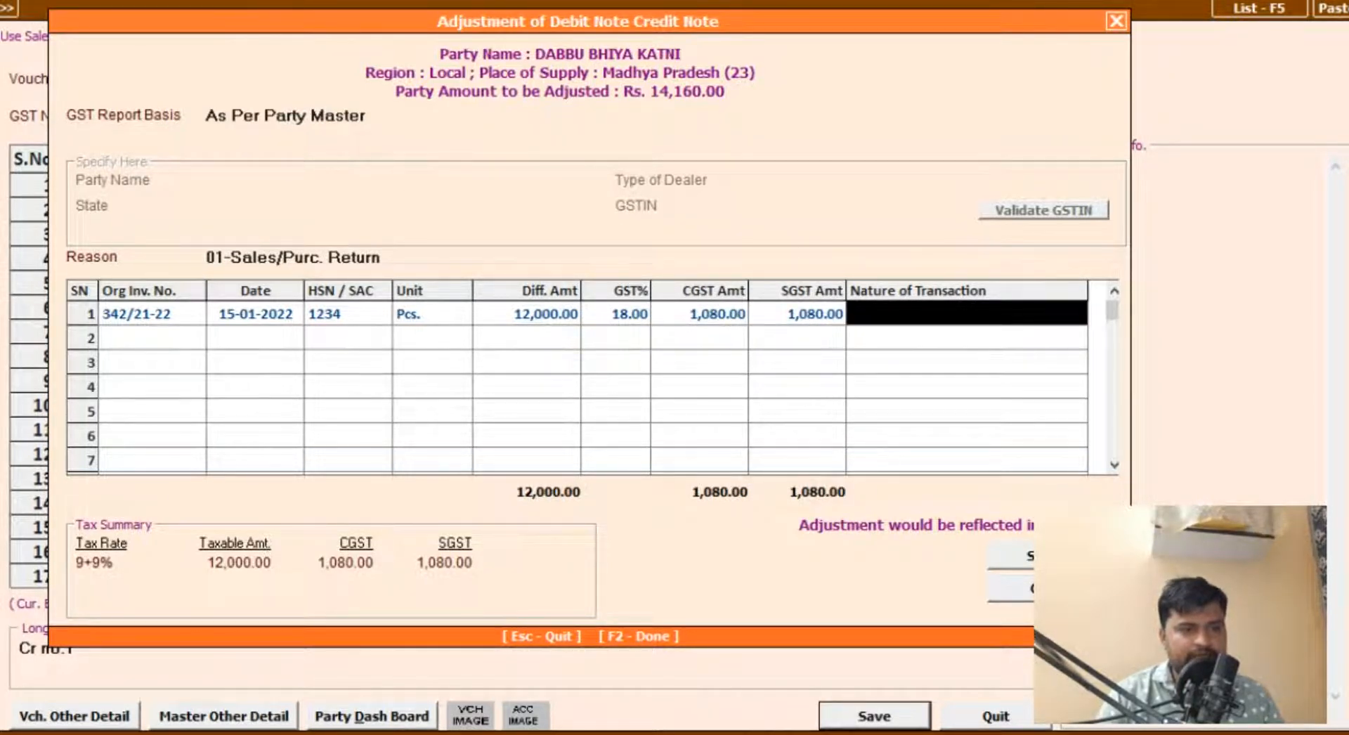
left_click(1020, 557)
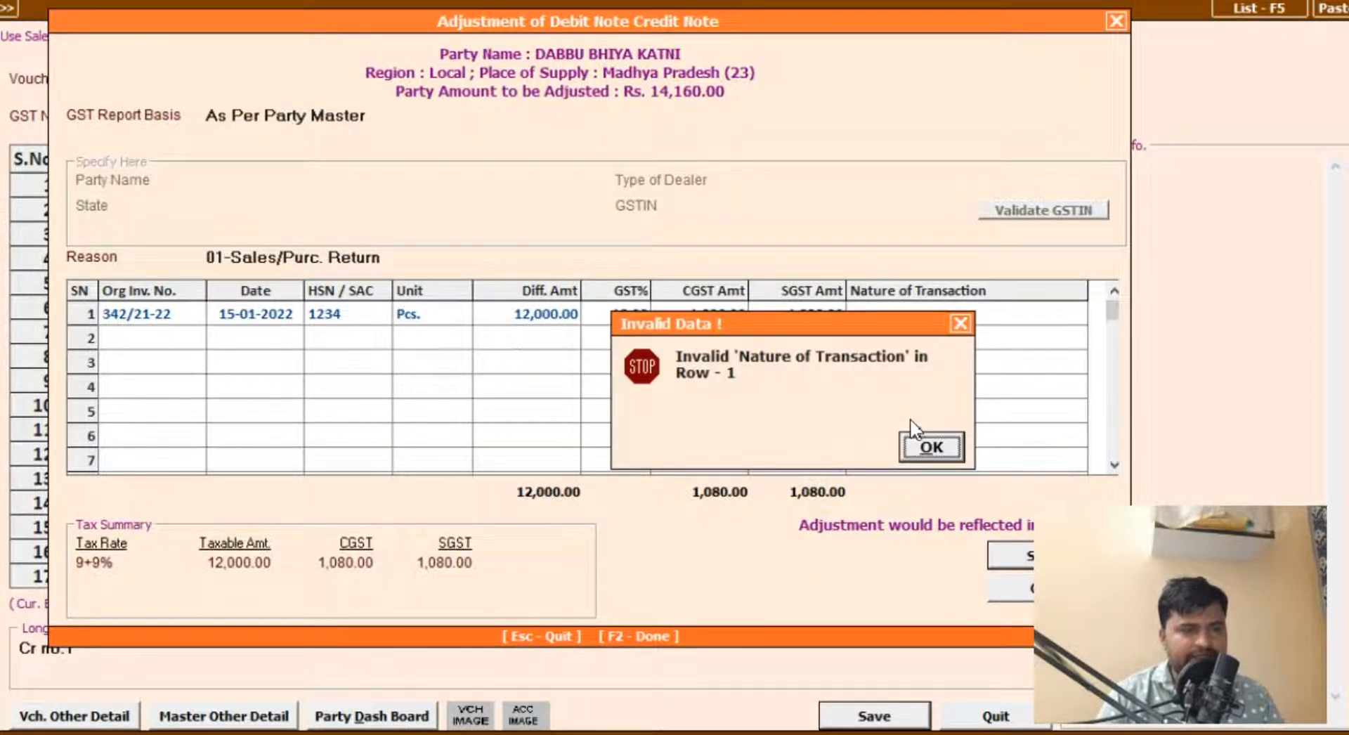
left_click(930, 447)
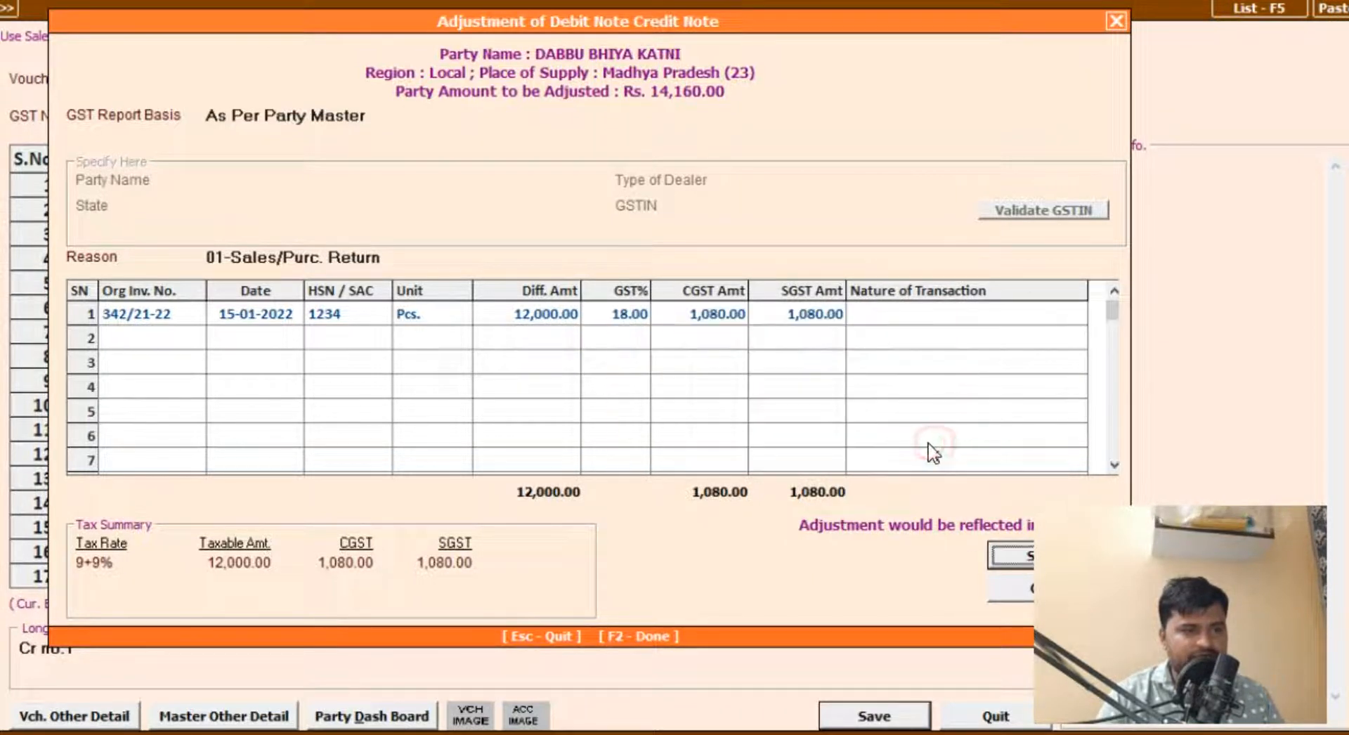
Step: Check the original sale's bill number in the customer's account ledger for 01-04-2021 to 31-03-2022
left_click(165, 320)
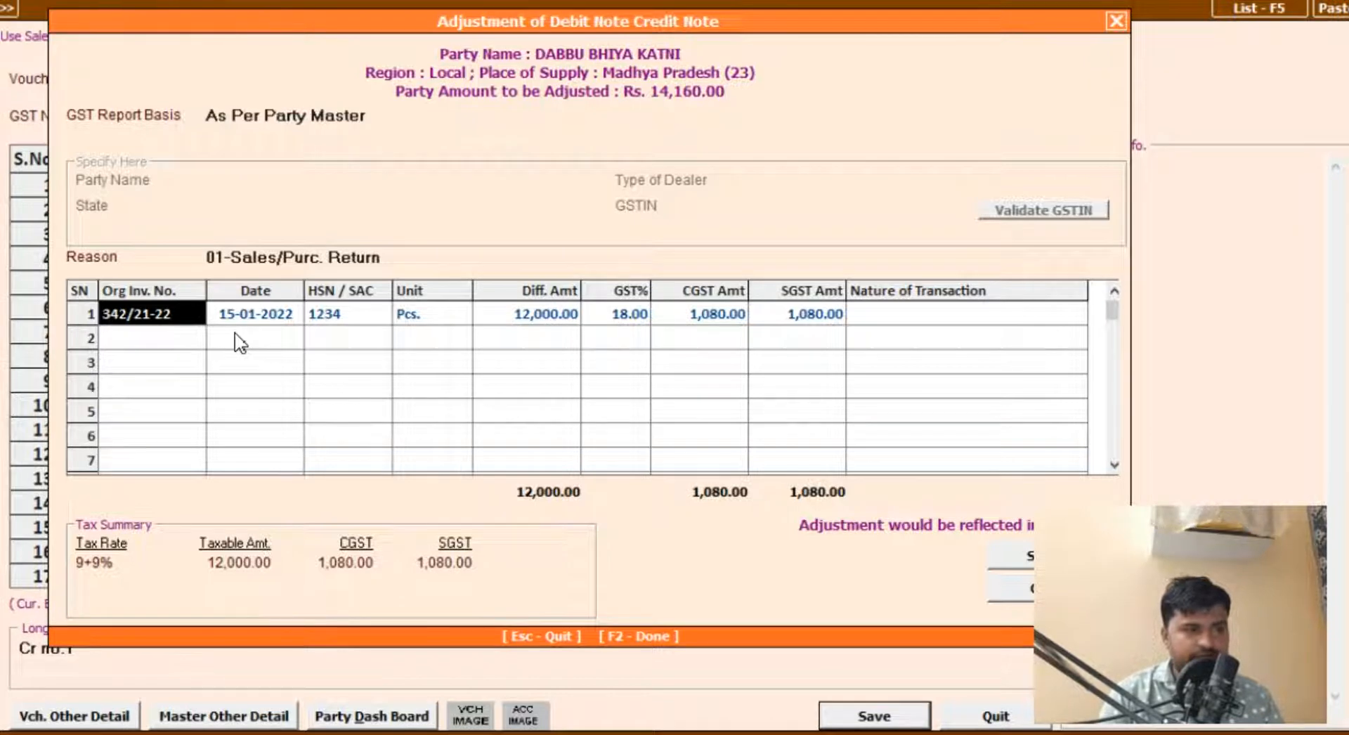
key("alt+l")
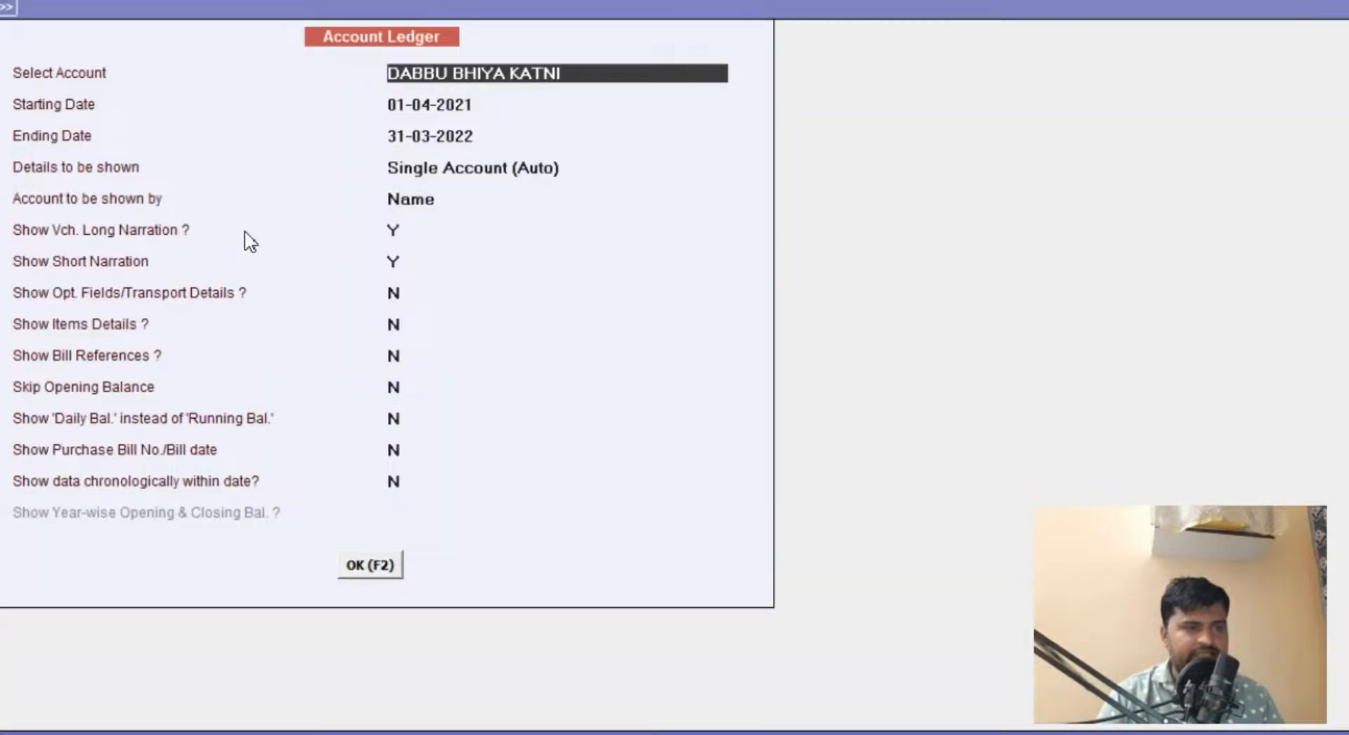
key("F2")
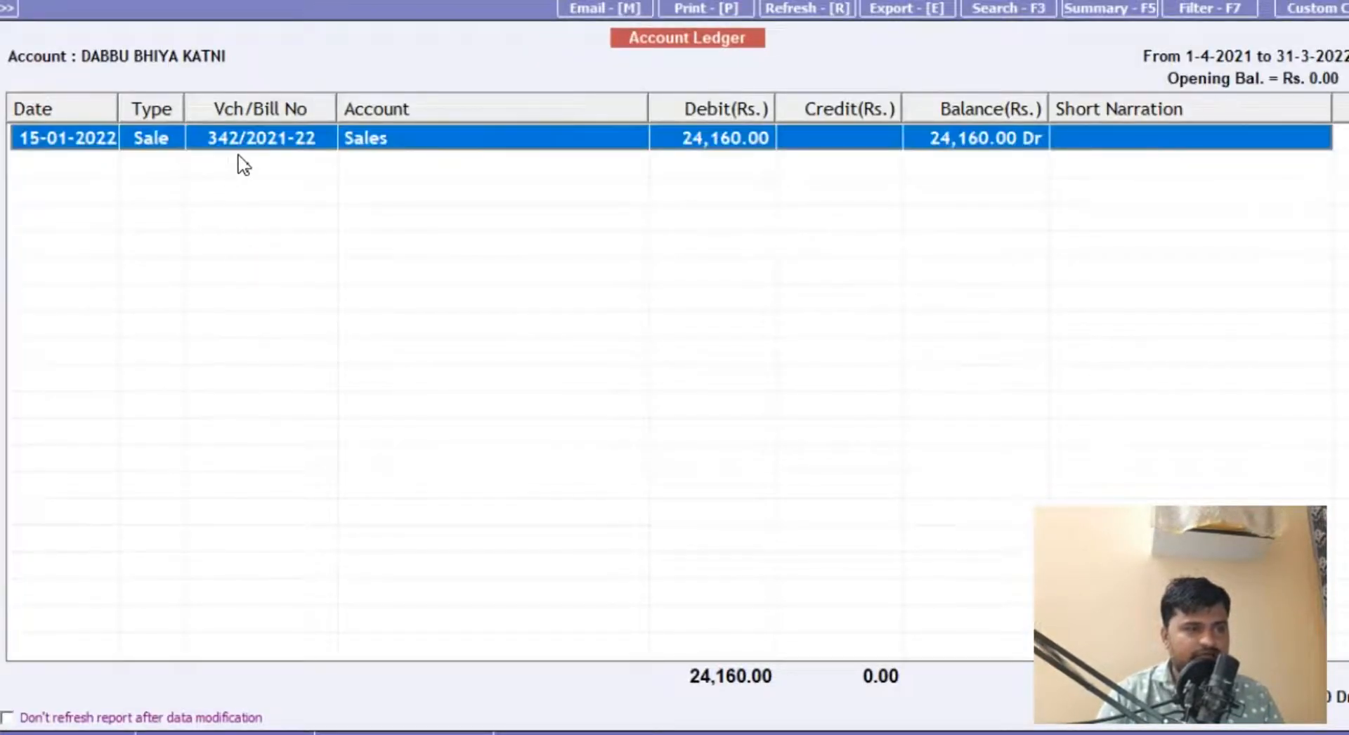
key("Escape")
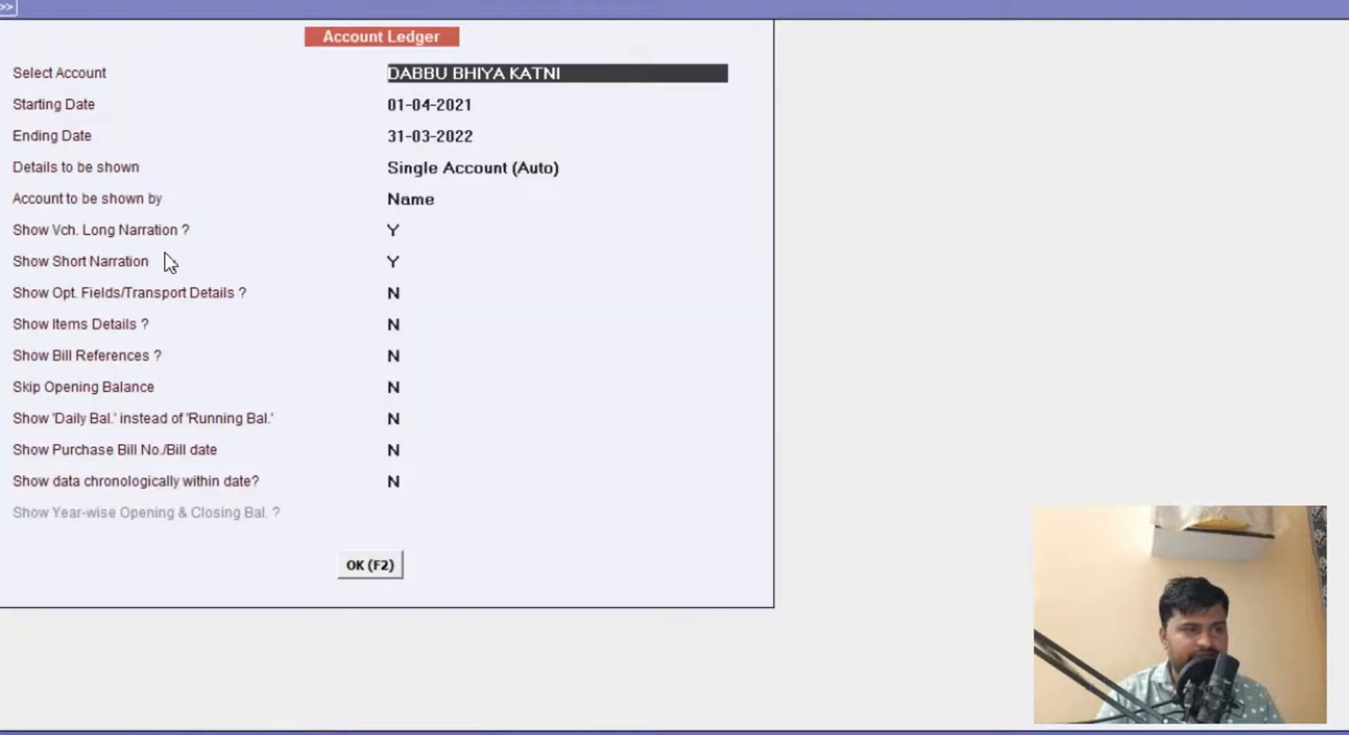
key("Escape")
Step: Change the original invoice number to 342/2021-22 and accept the remaining fields of the first adjustment line
type("34")
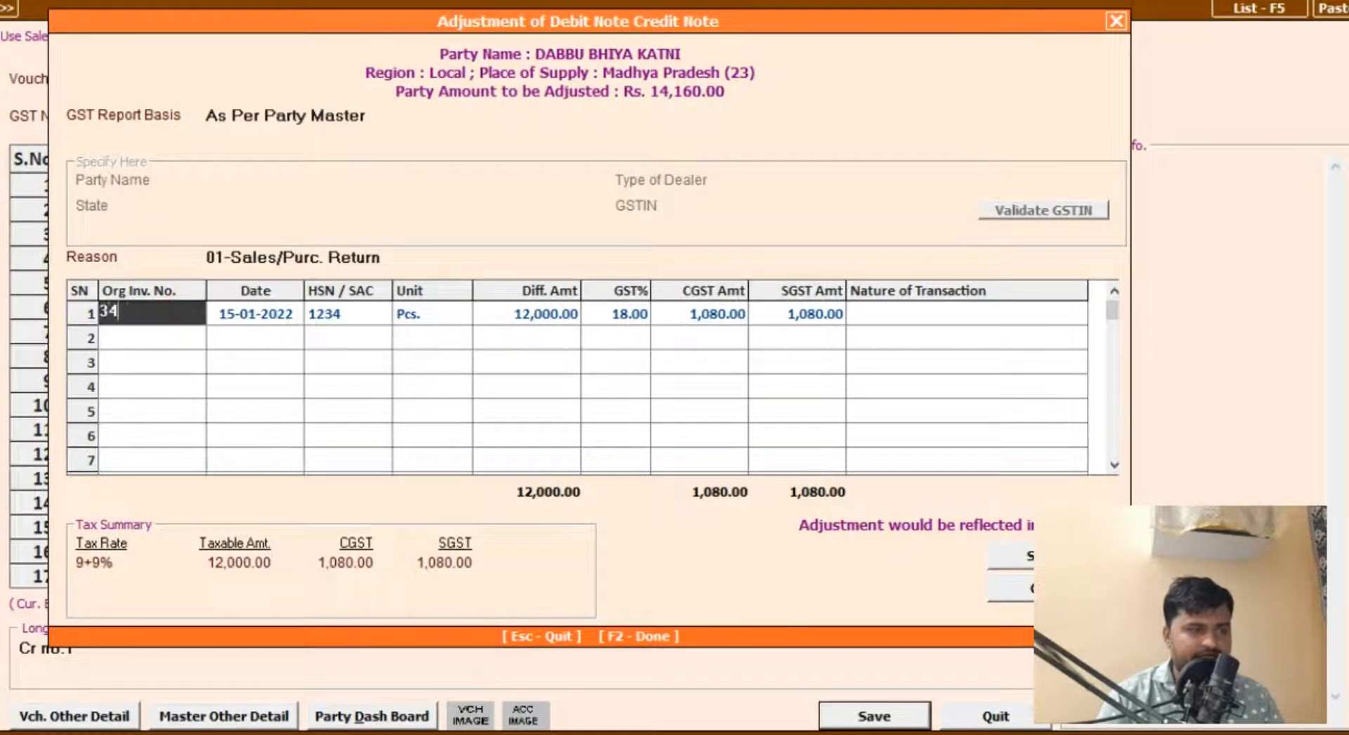
type("2/20")
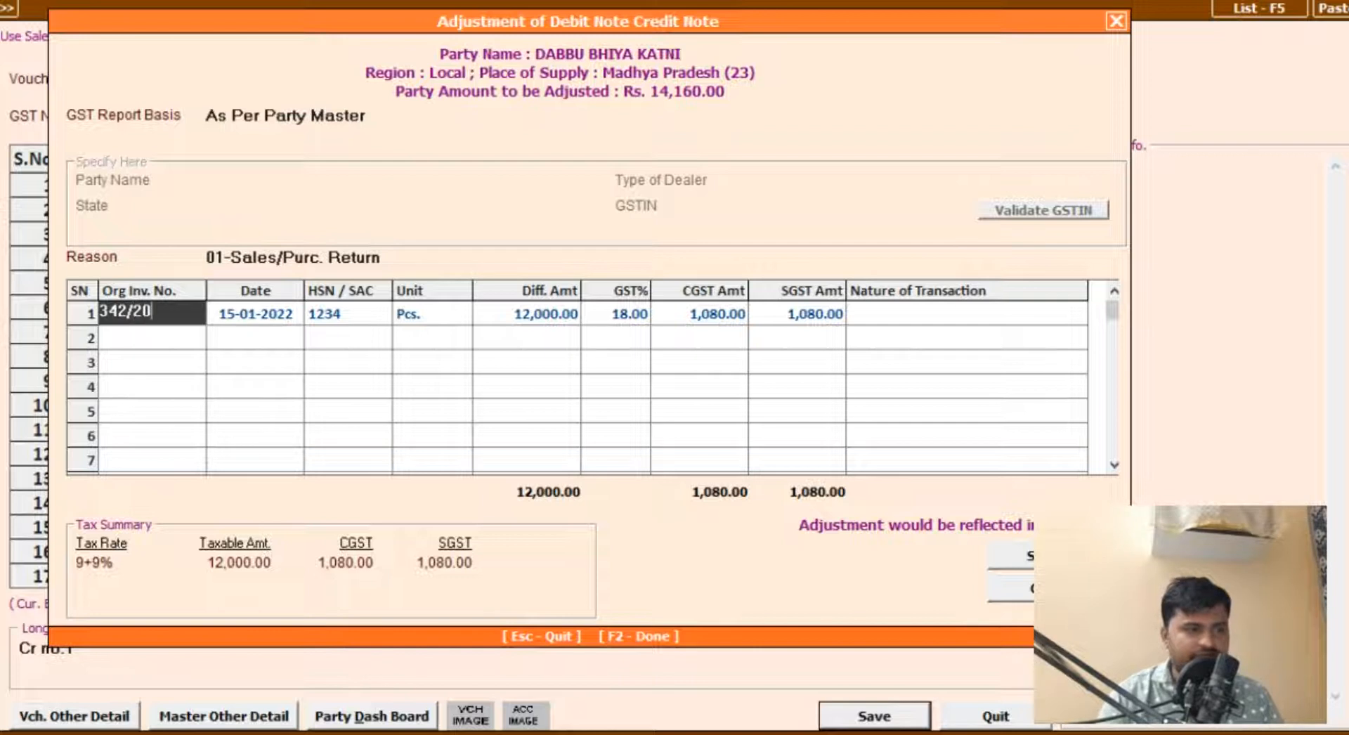
type("21-22")
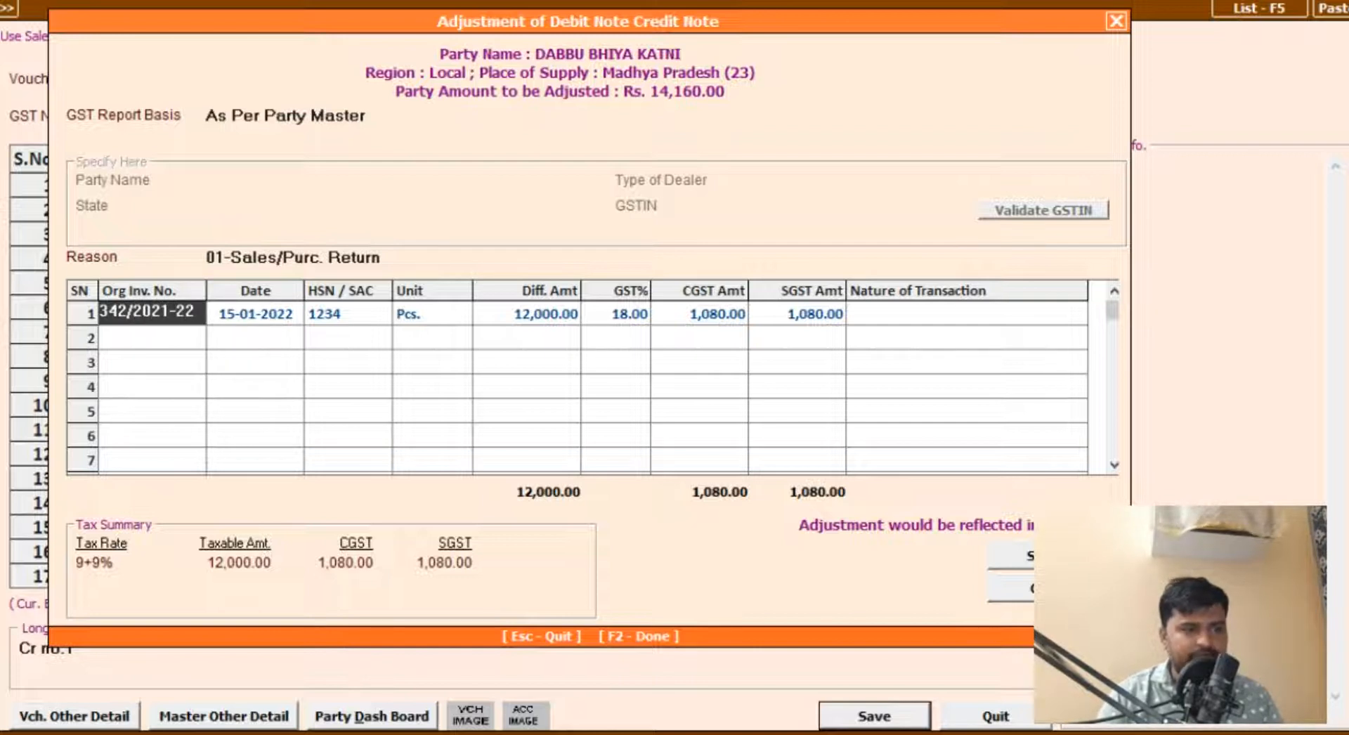
key("Return")
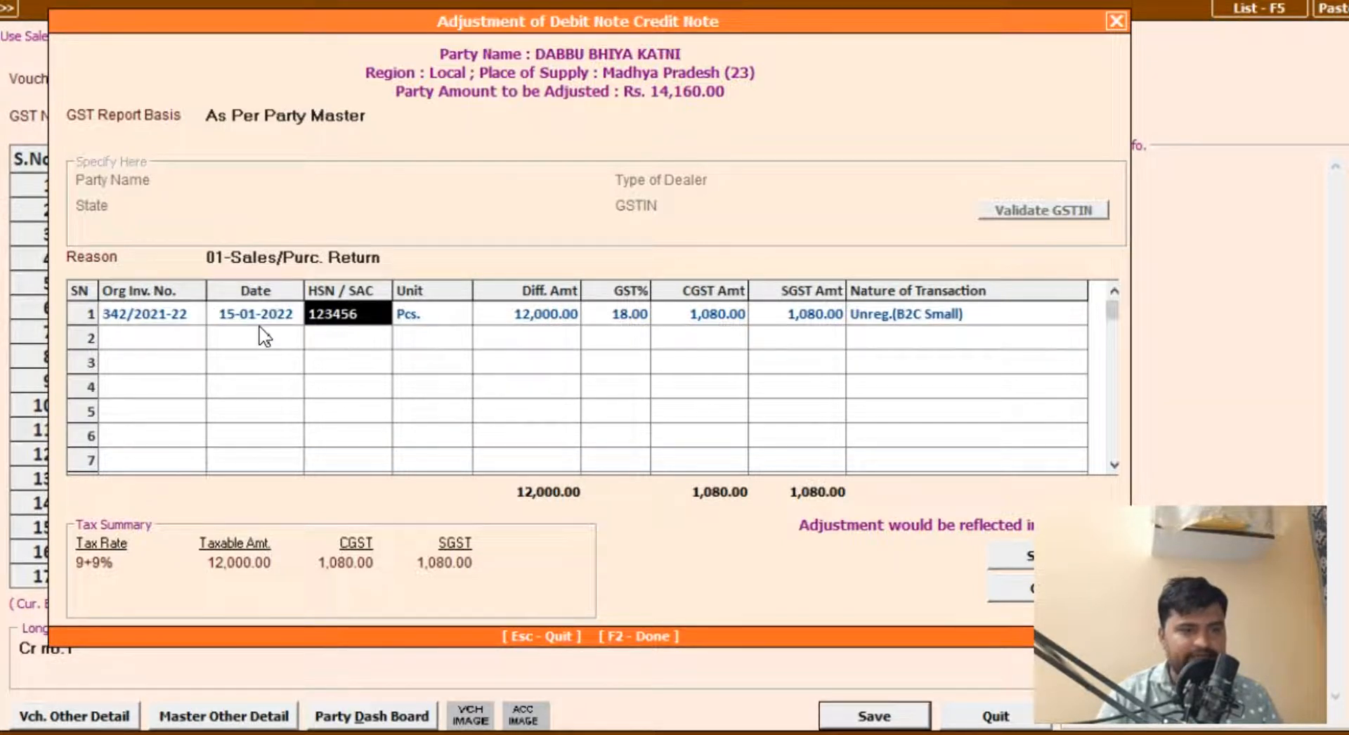
key("Return")
key("Return")
key("Return")
key("Return")
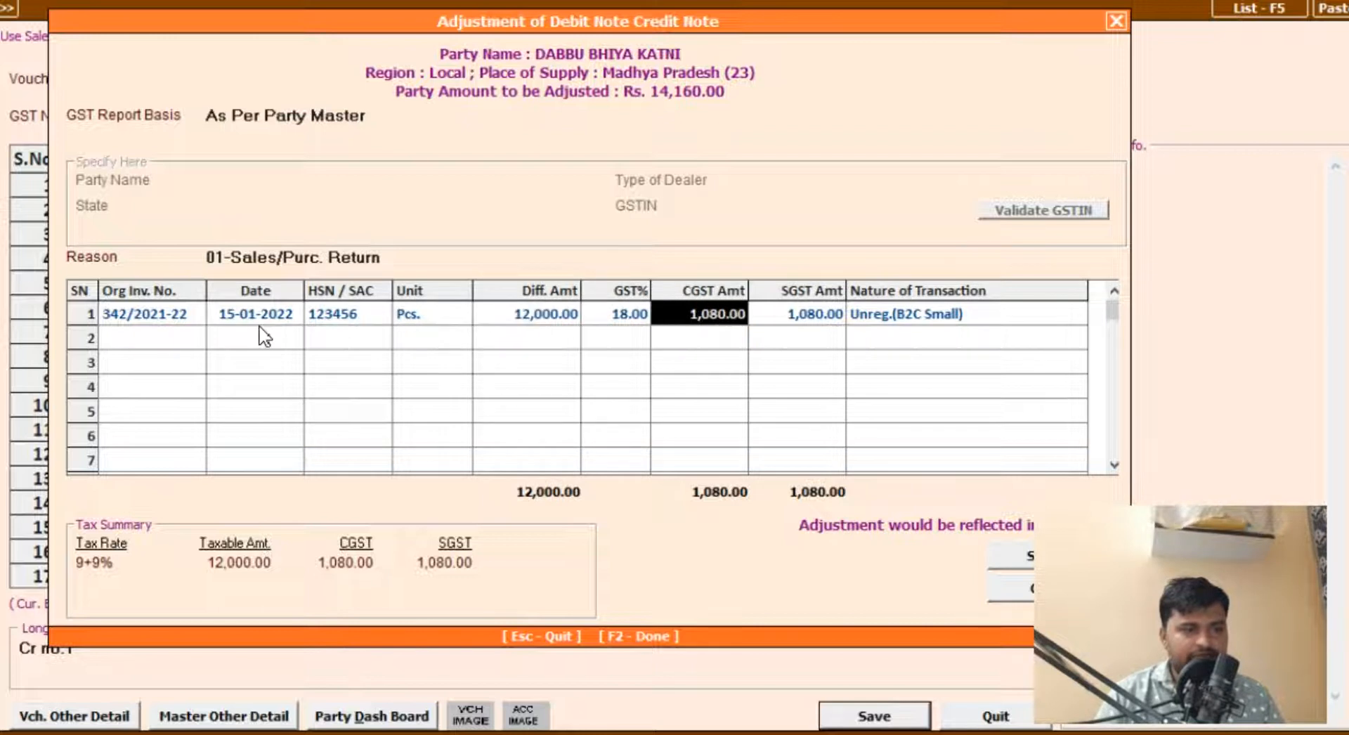
key("Return")
key("Return")
Step: Delete the first adjustment line's entries
key("shift+Tab")
key("shift+Tab")
key("shift+Tab")
key("shift+Tab")
key("shift+Tab")
key("shift+Tab")
key("shift+Tab")
key("shift+Tab")
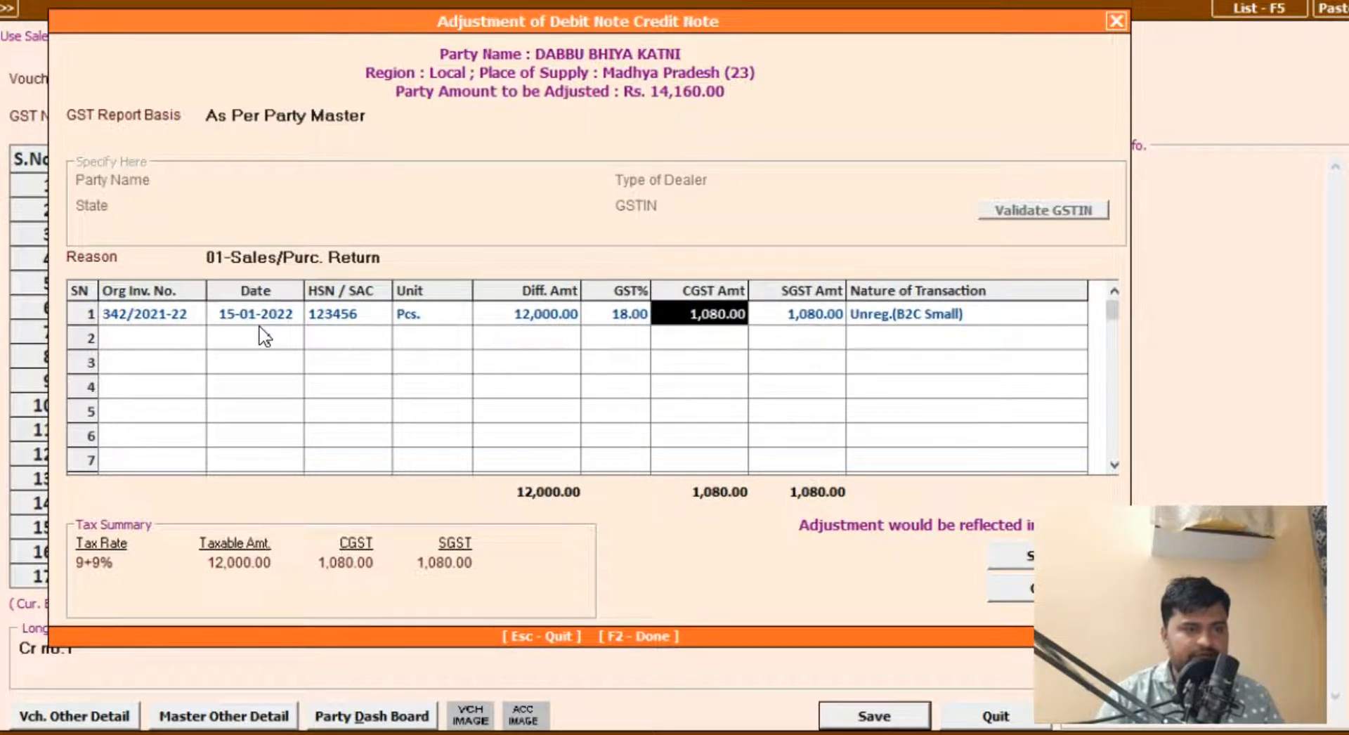
key("F10")
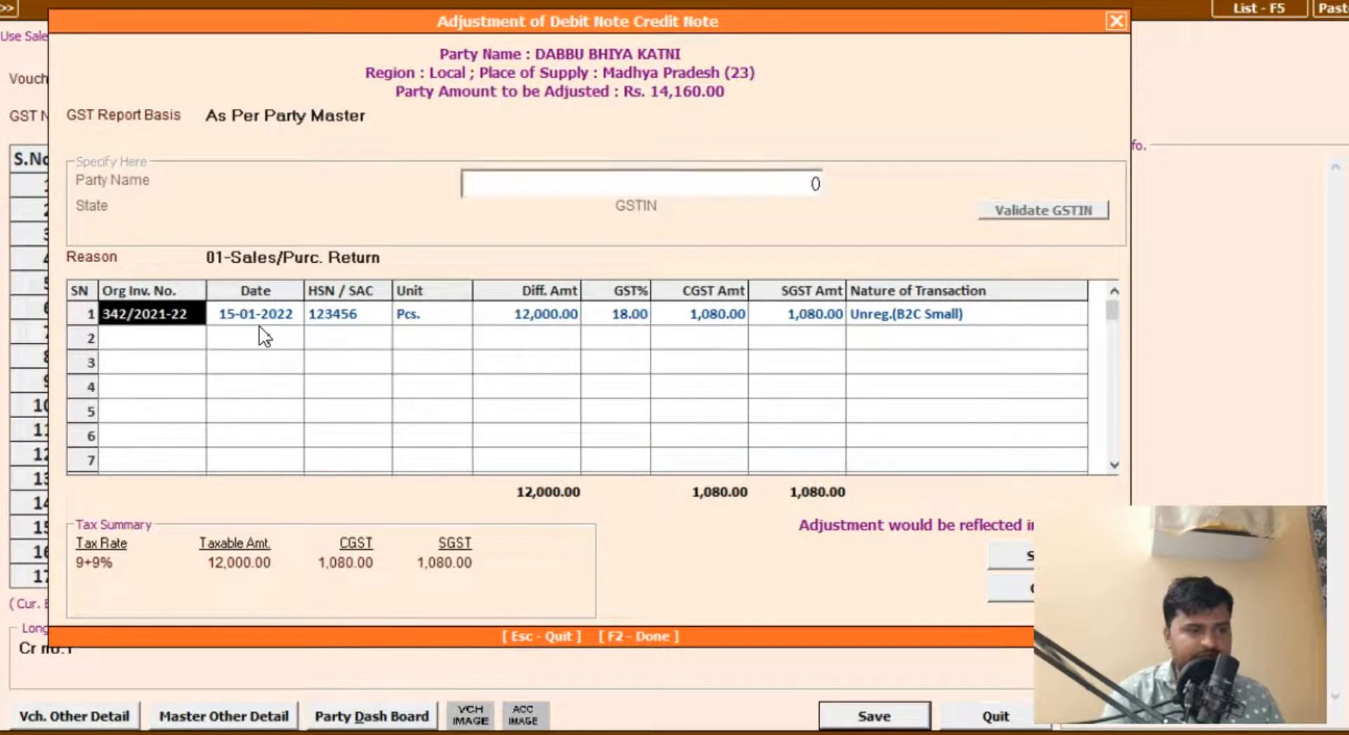
key("Escape")
key("Delete")
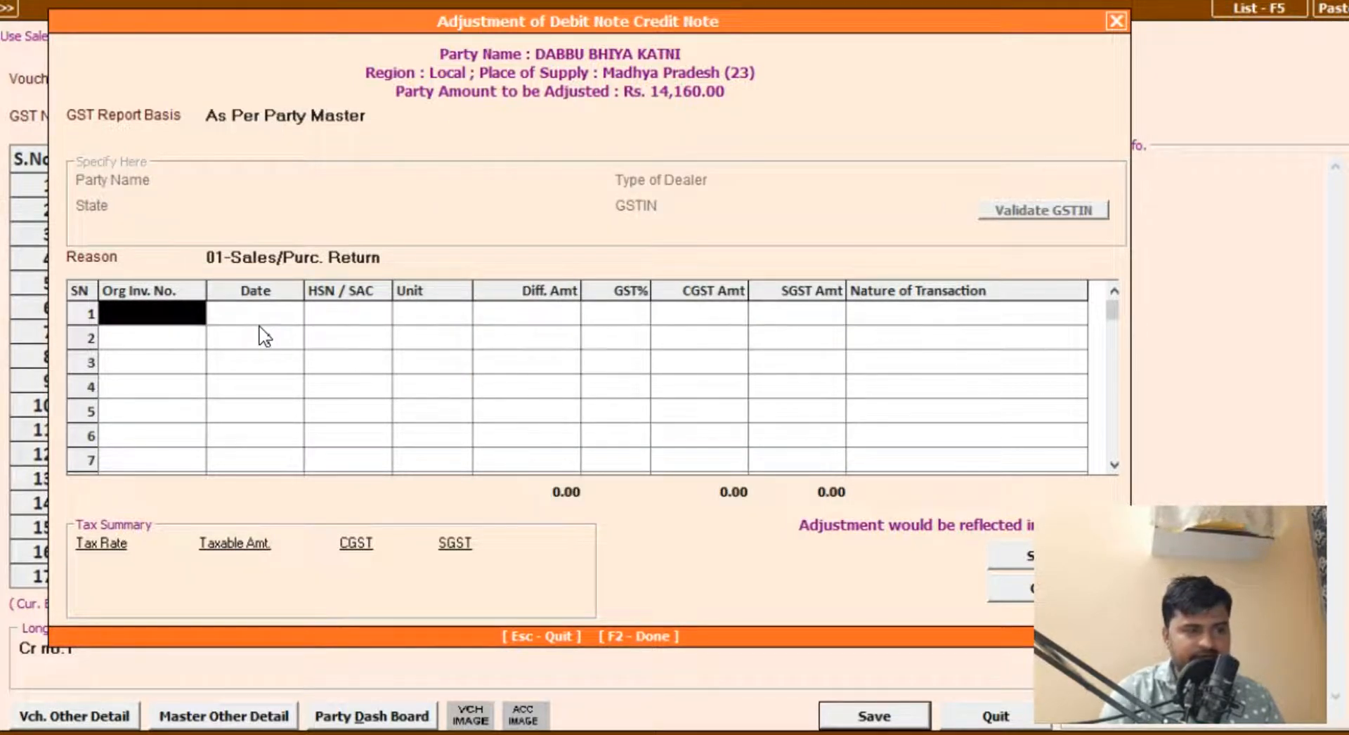
Step: Enter 342/2021-22 as the original invoice number on the empty first line and accept its date and HSN/SAC code
type("342/2021-22")
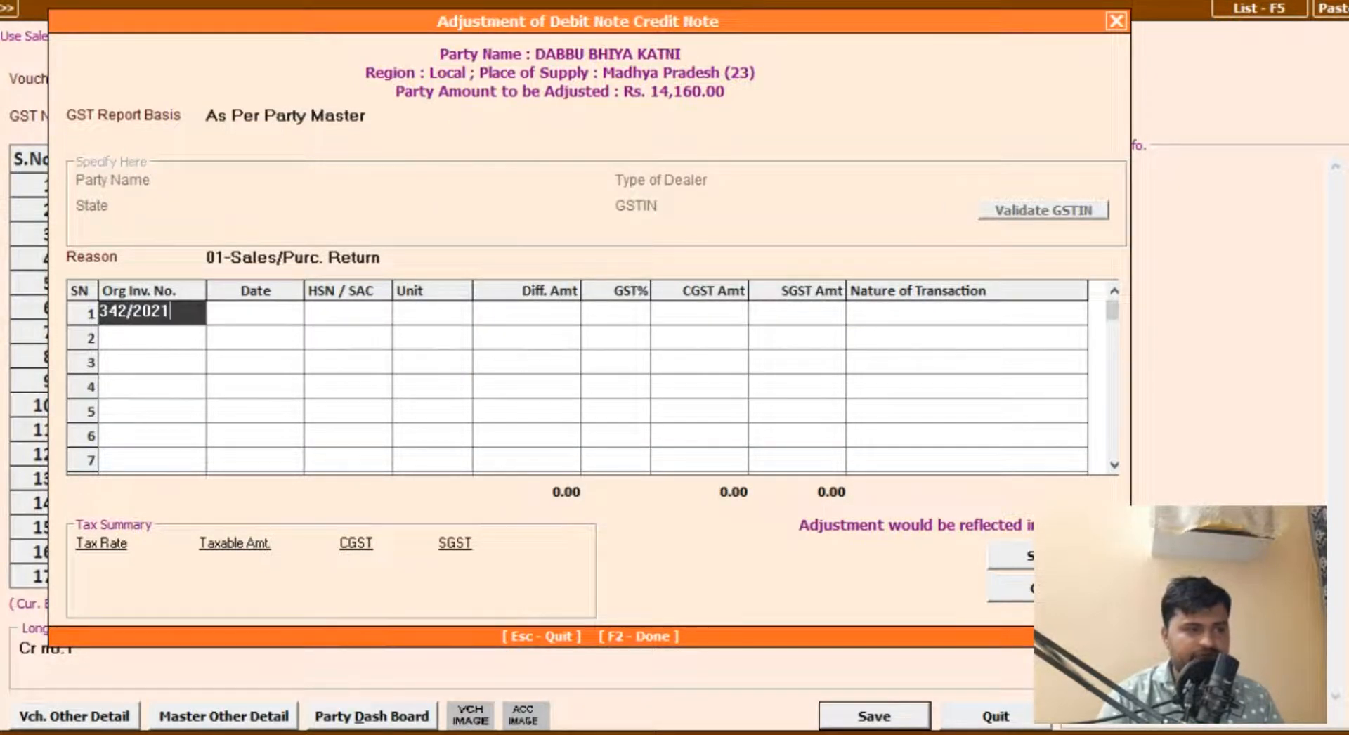
key("Return")
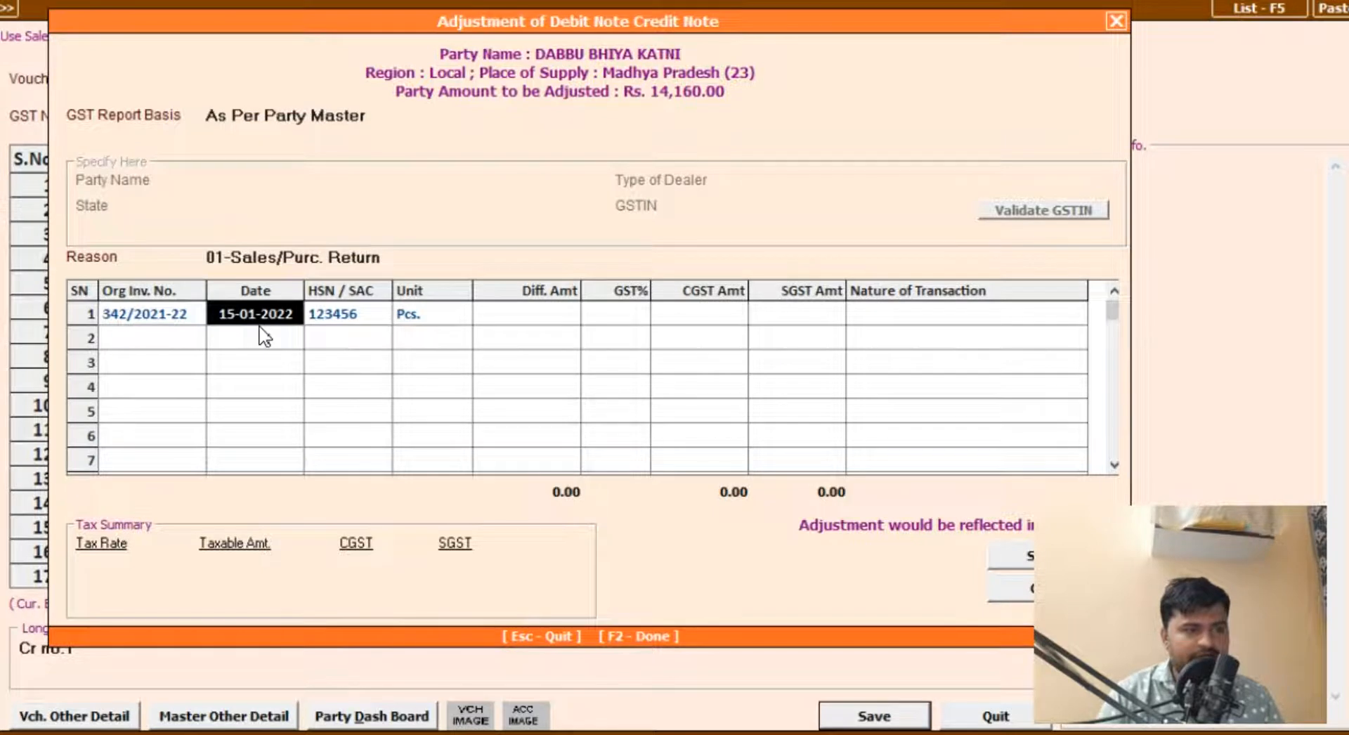
key("Return")
Step: Set the line's difference amount to 12,000 and GST to 18%, try to save, and decline to continue with the amount mismatch
key("Return")
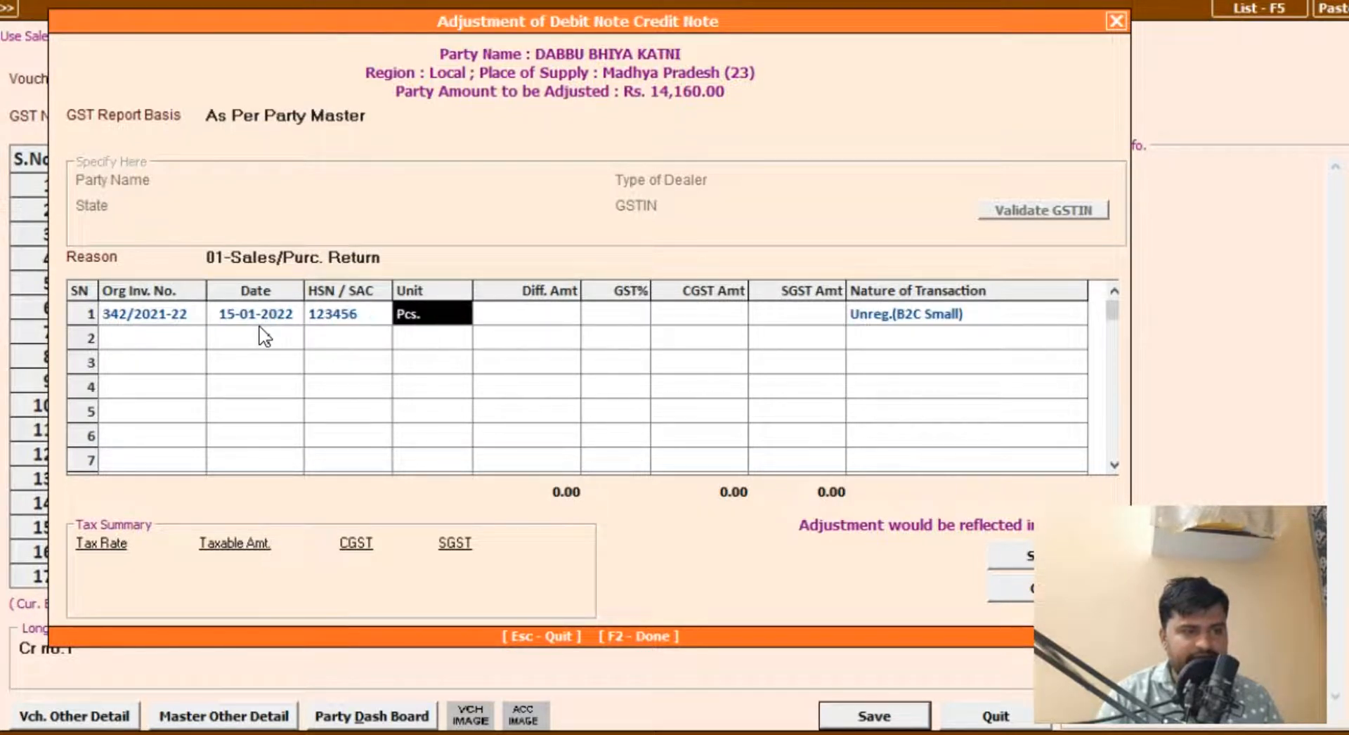
key("Return")
type("12000")
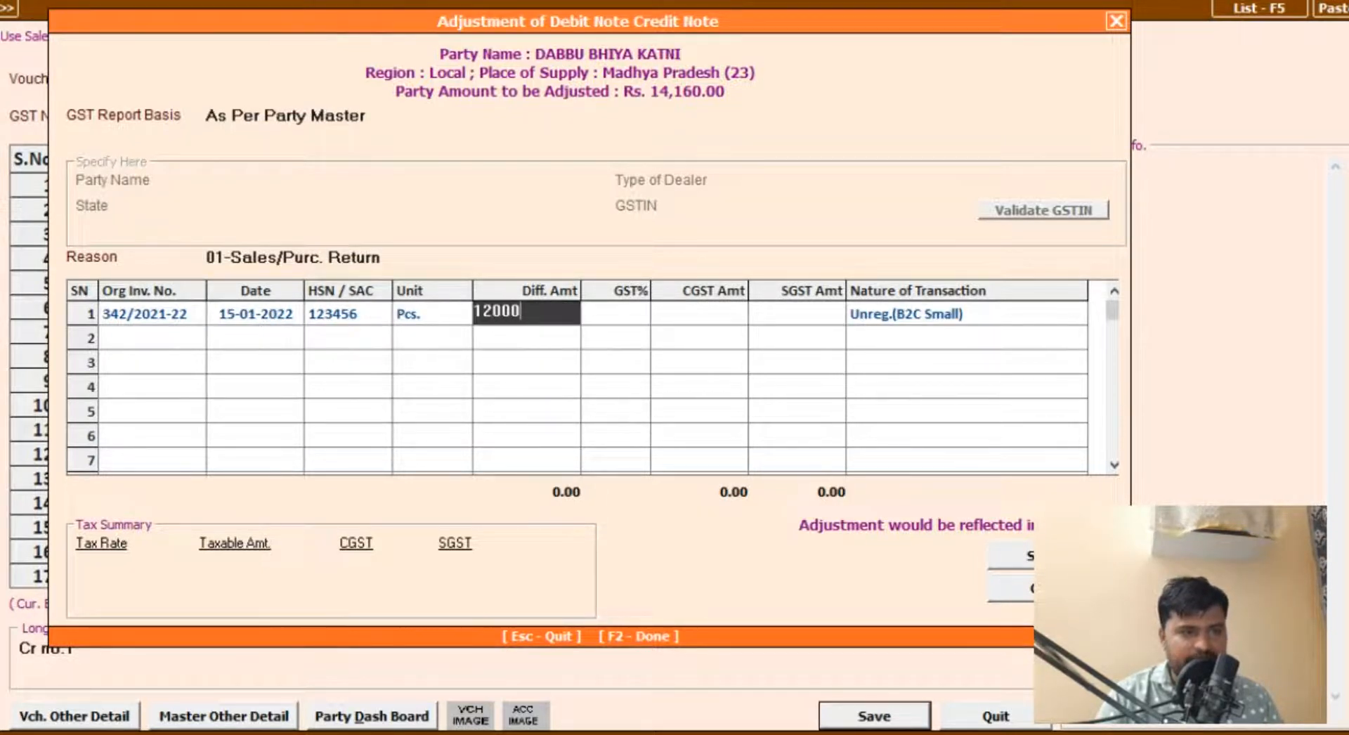
key("Return")
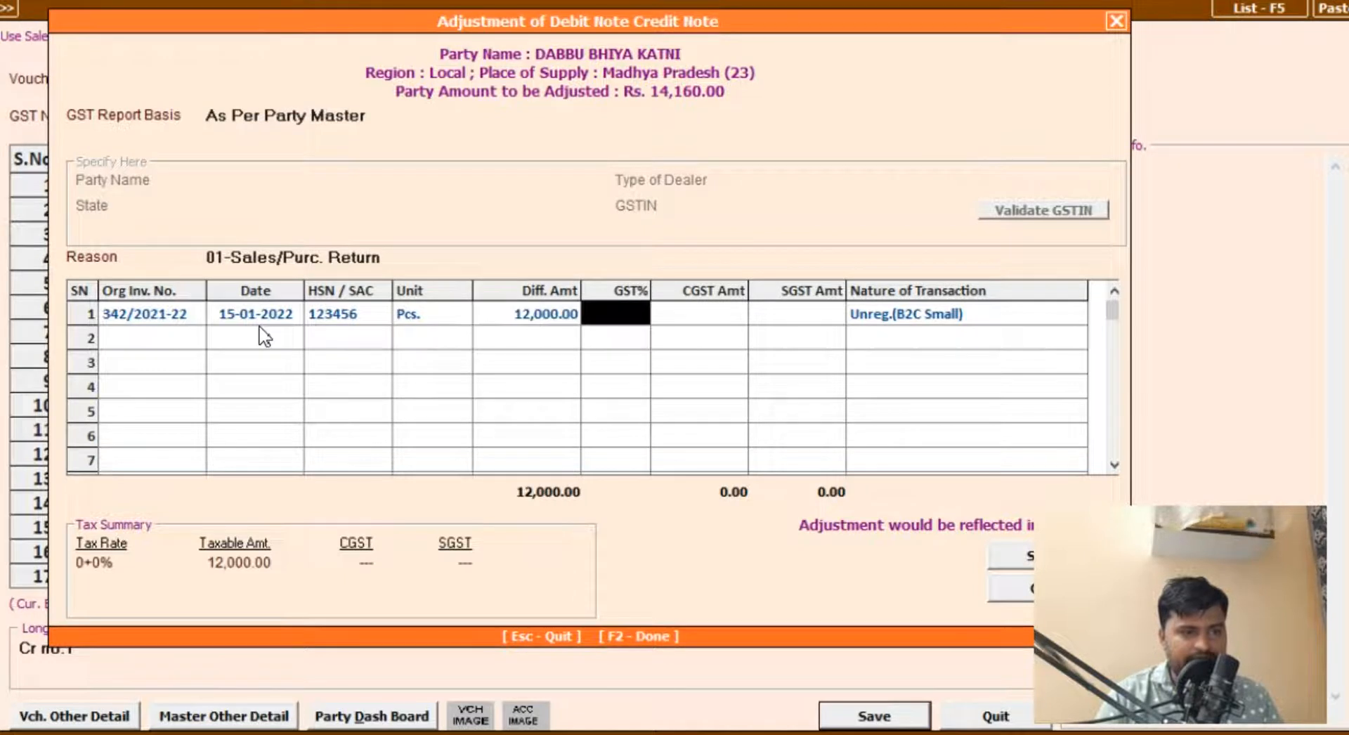
type("1")
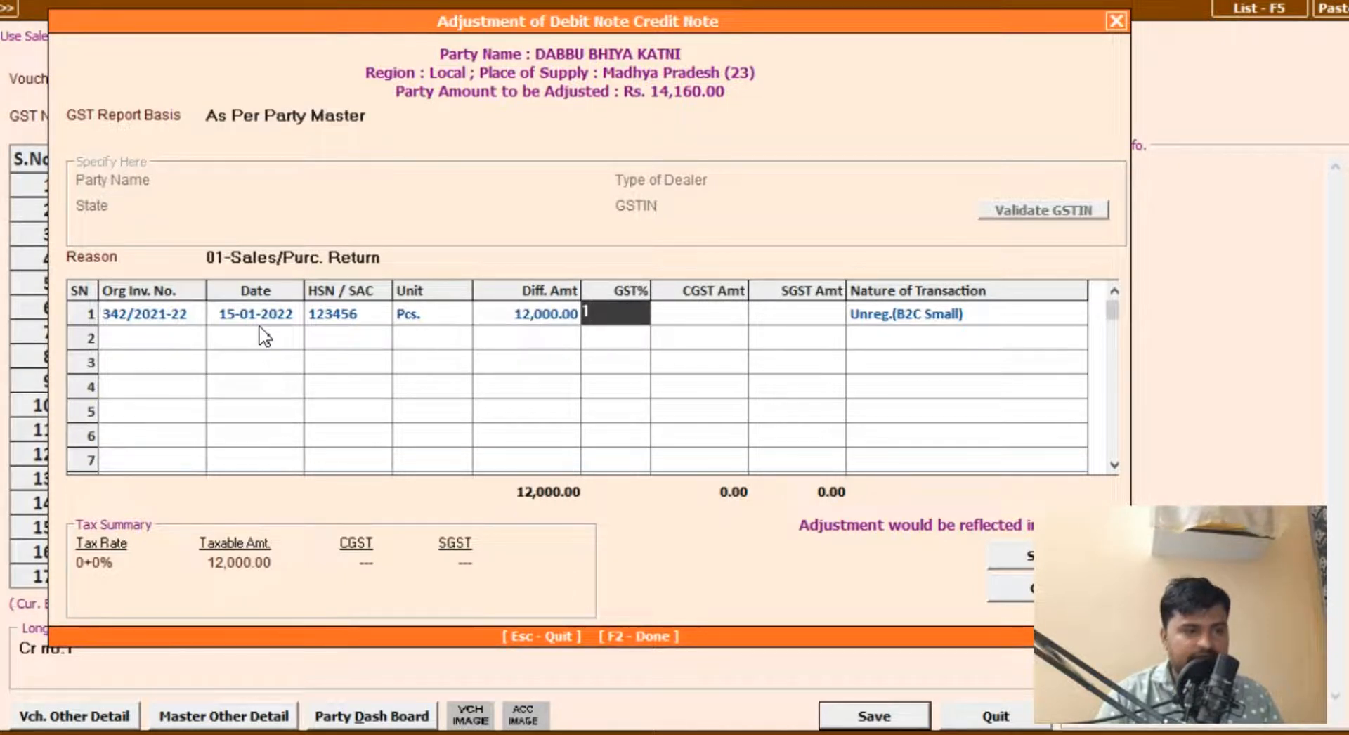
type("8")
key("Return")
key("Return")
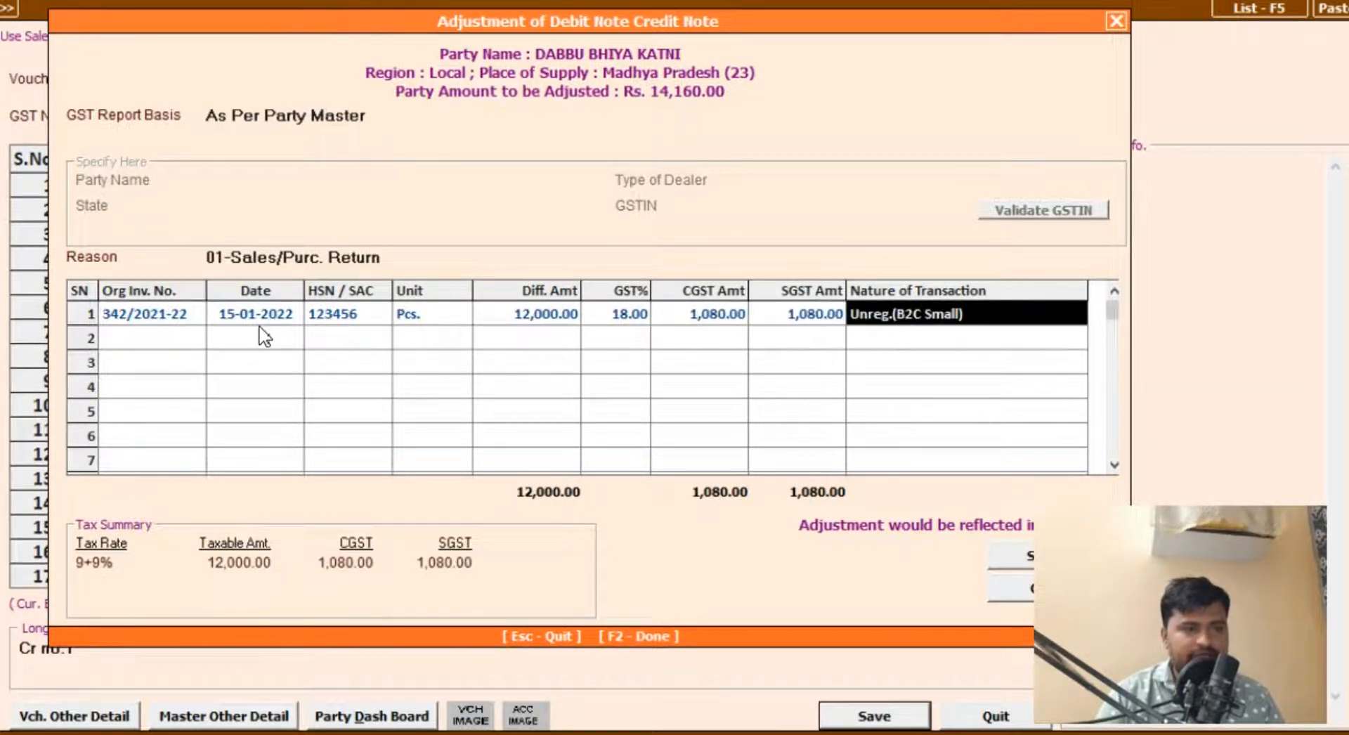
left_click(1026, 560)
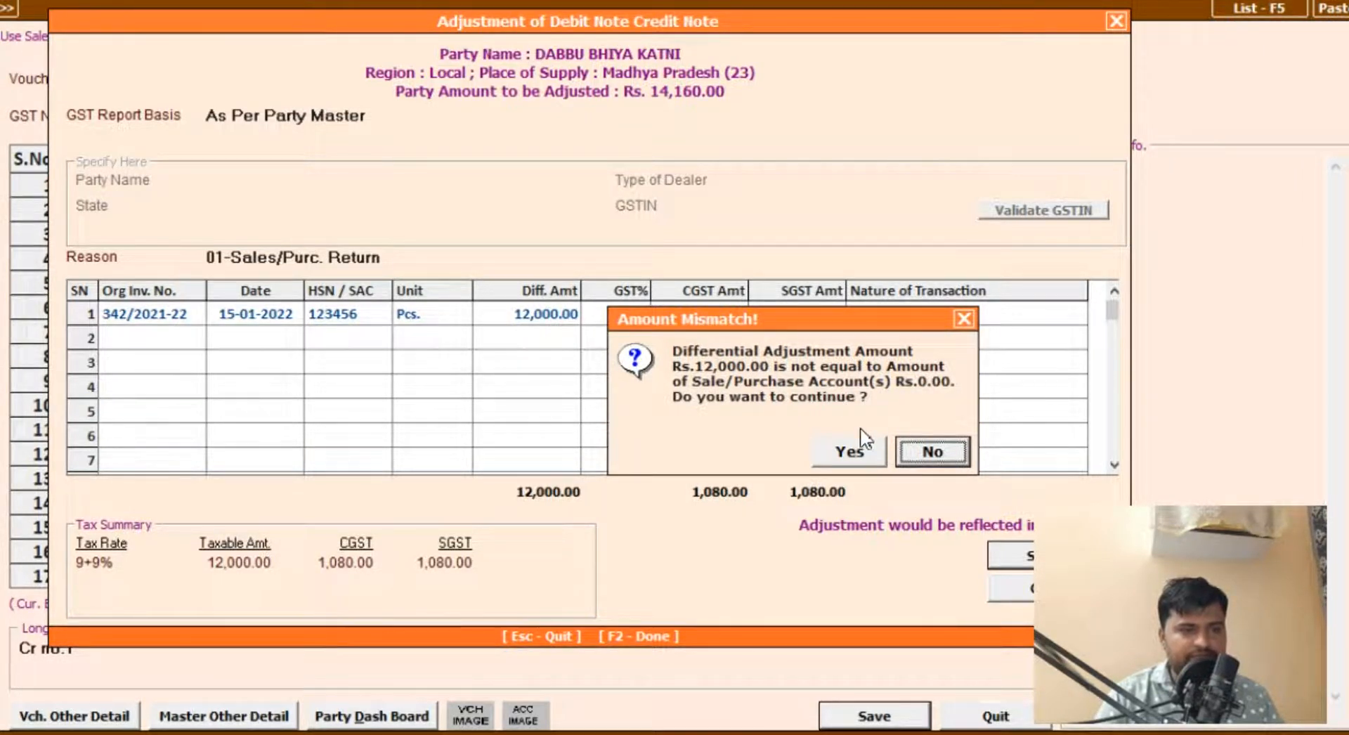
left_click(917, 453)
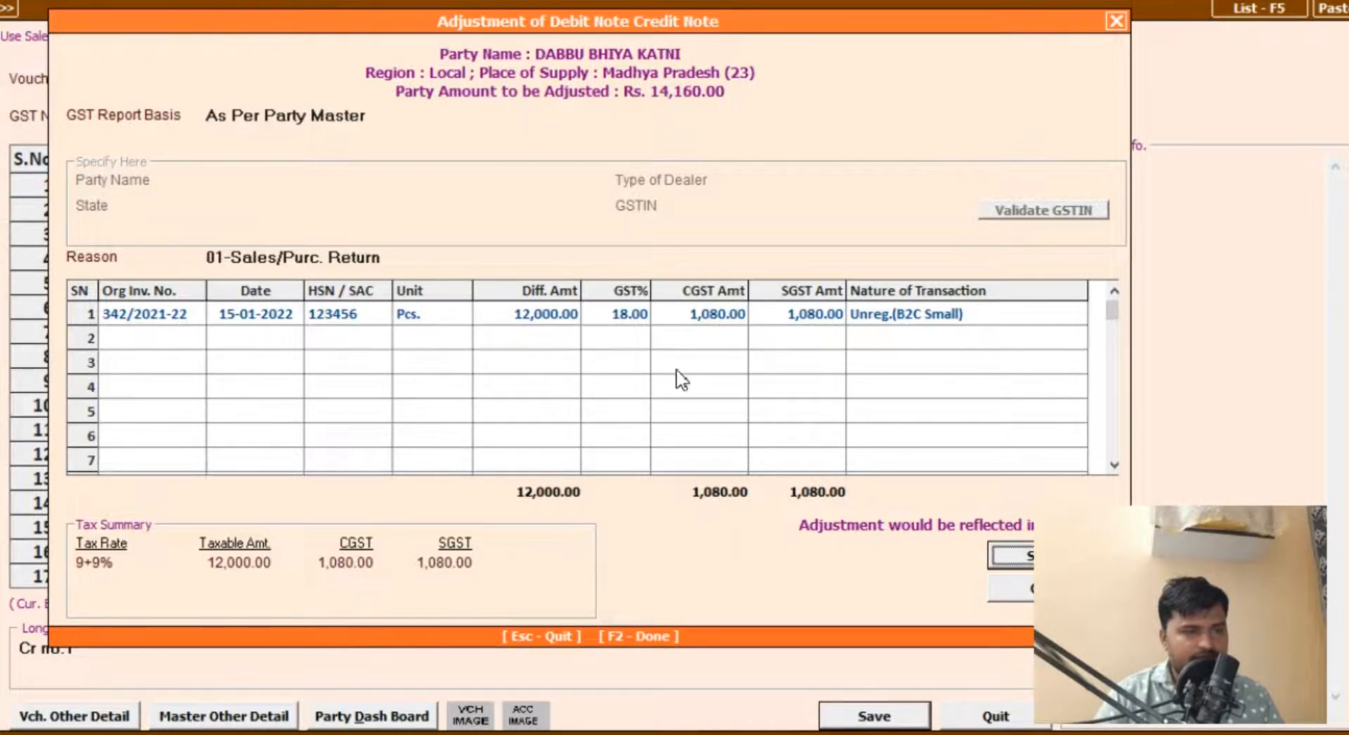
Step: Change the line's difference amount to 14,160, calculated as 12000+2160, keeping GST at 18%
left_click(520, 317)
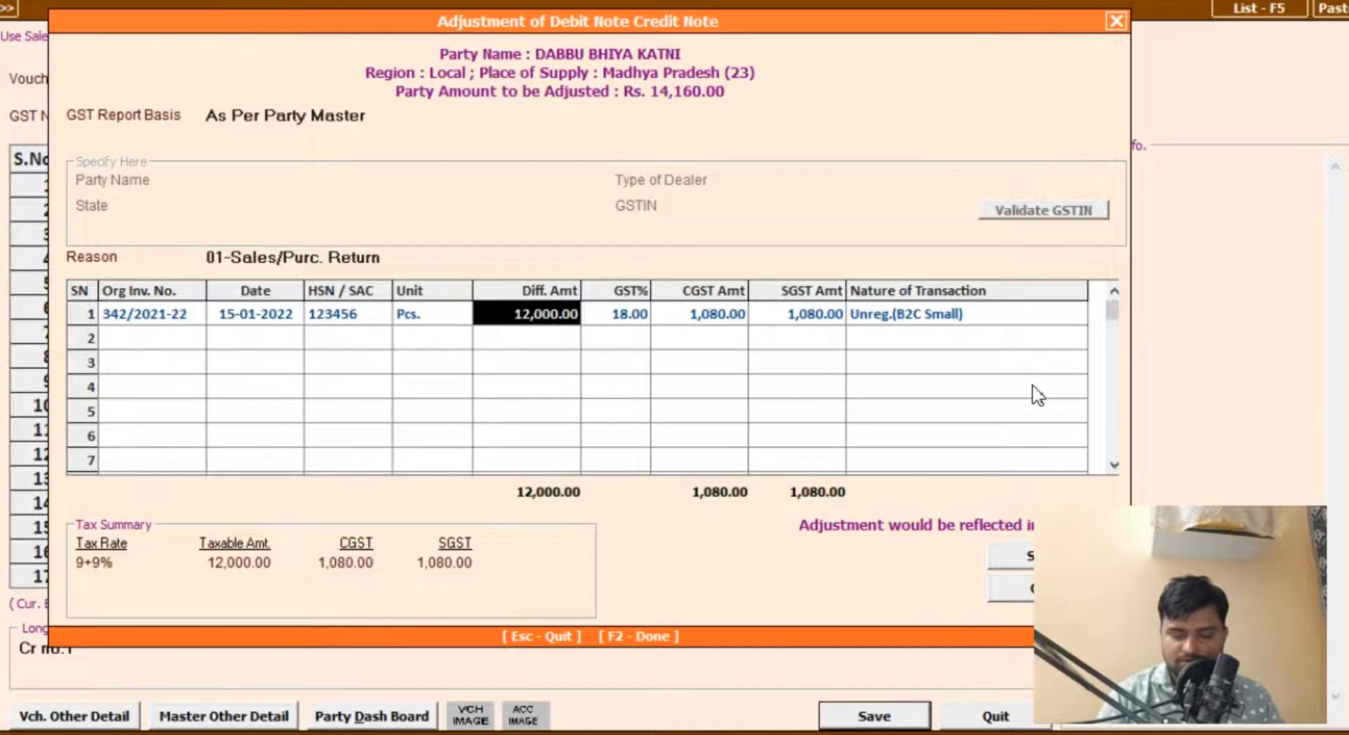
key("F10")
type("12000+2160")
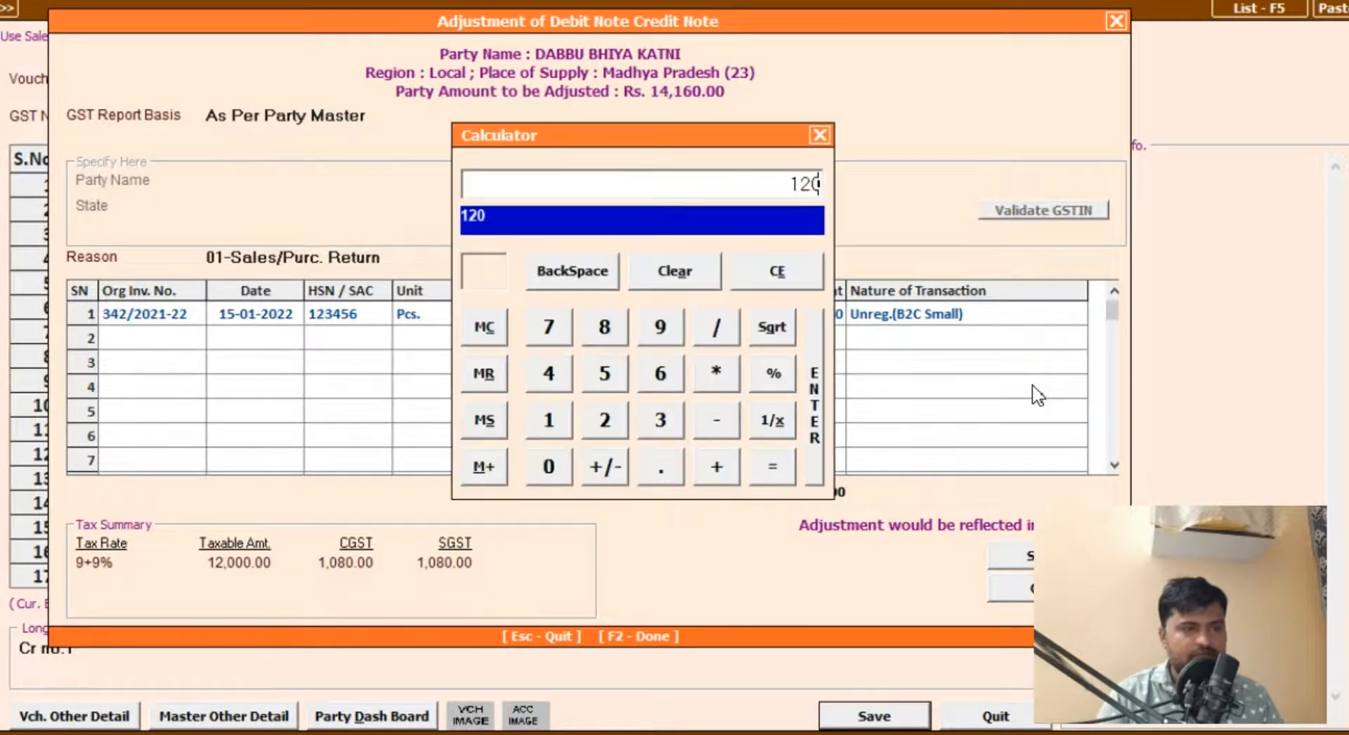
key("Return")
key("Return")
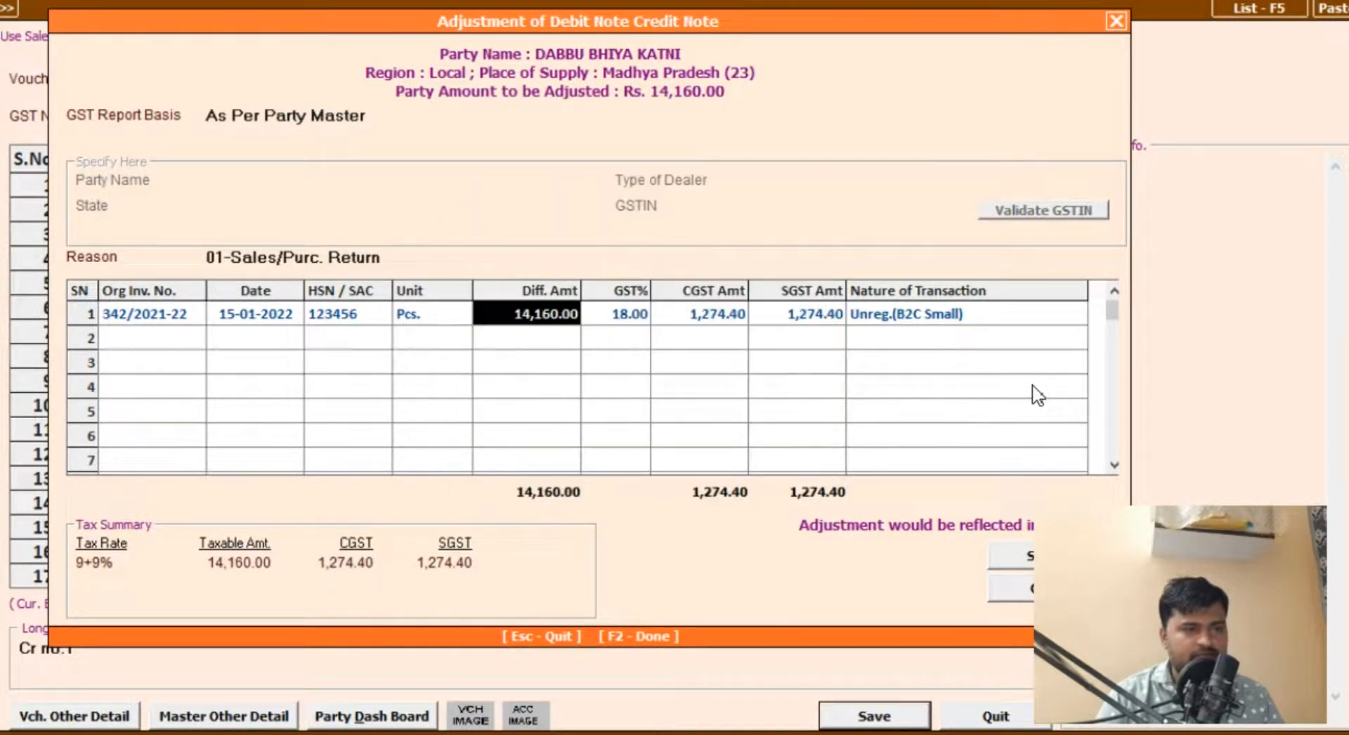
key("Return")
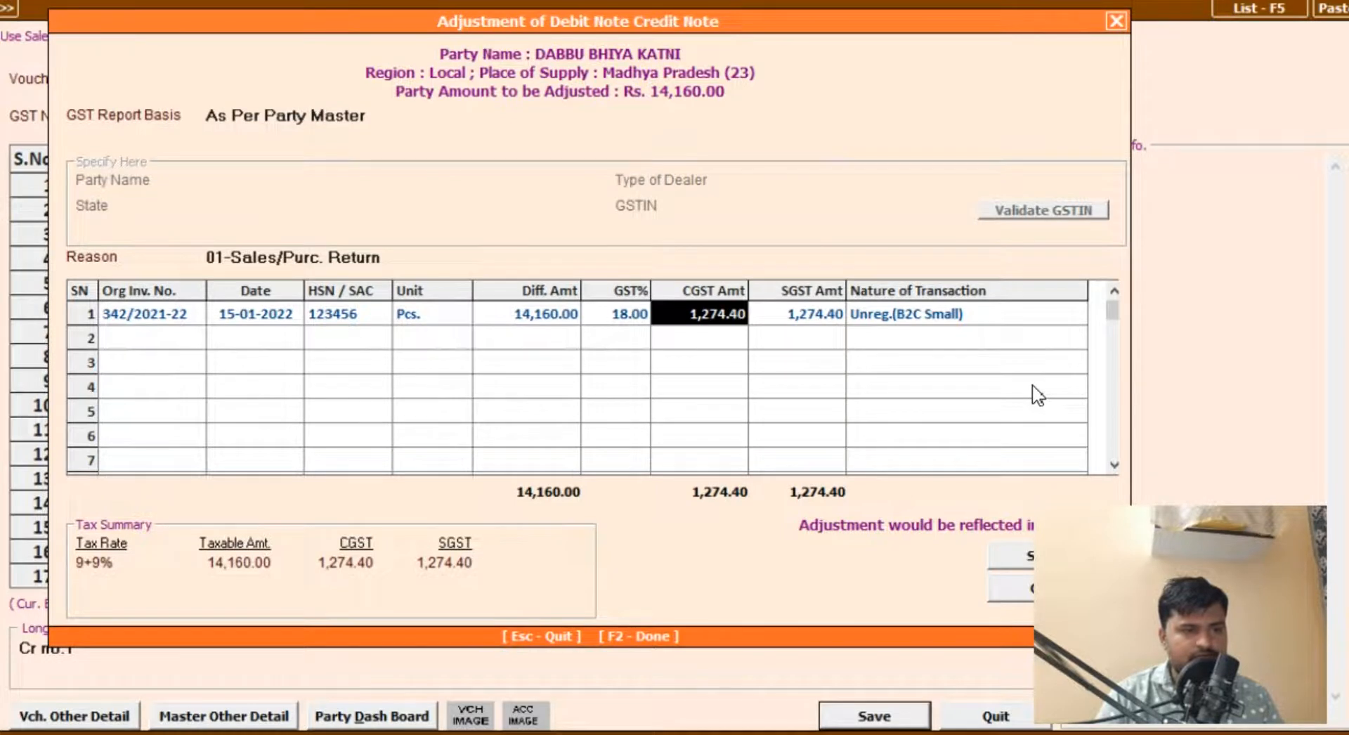
Step: Set the line's difference amount to 12,000 with GST at 18% and save the adjustment, agreeing to continue despite the amount mismatch
key("Left")
key("Left")
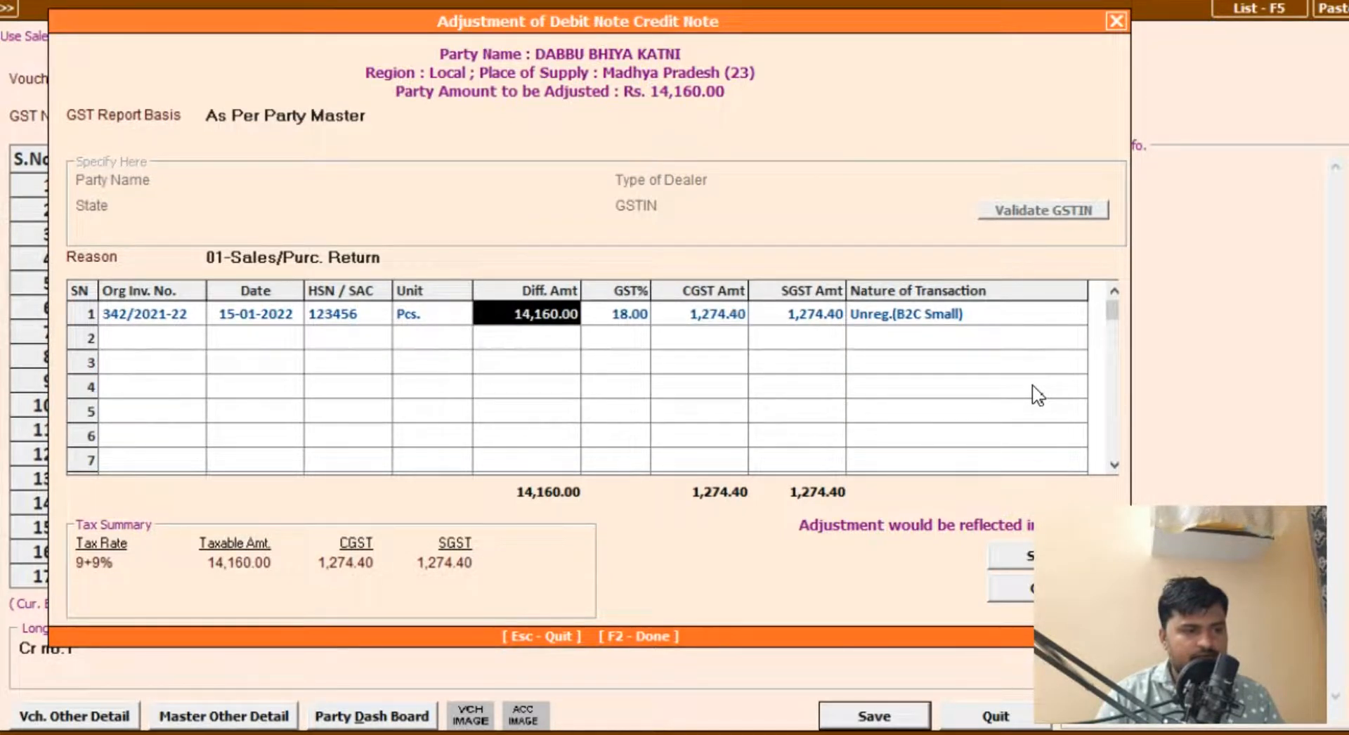
type("120")
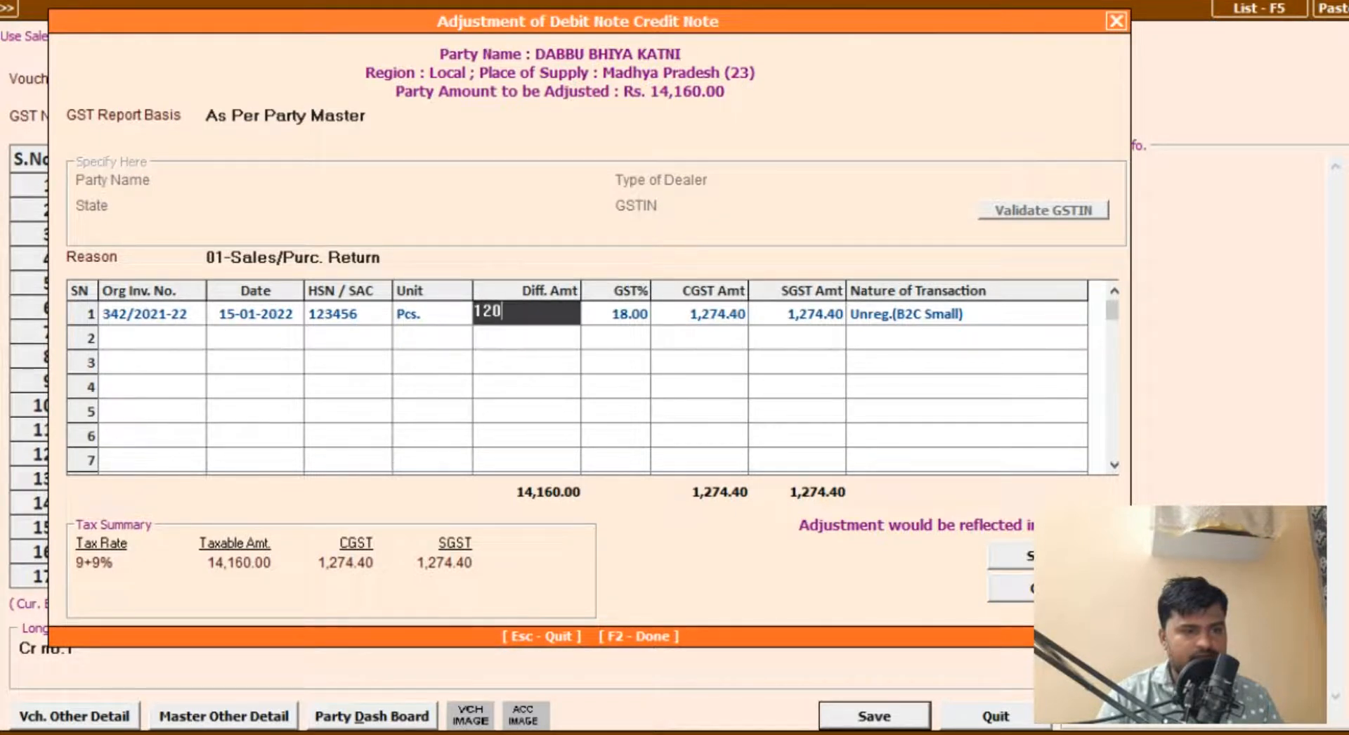
key("Return")
key("Return")
key("Return")
key("Return")
key("Return")
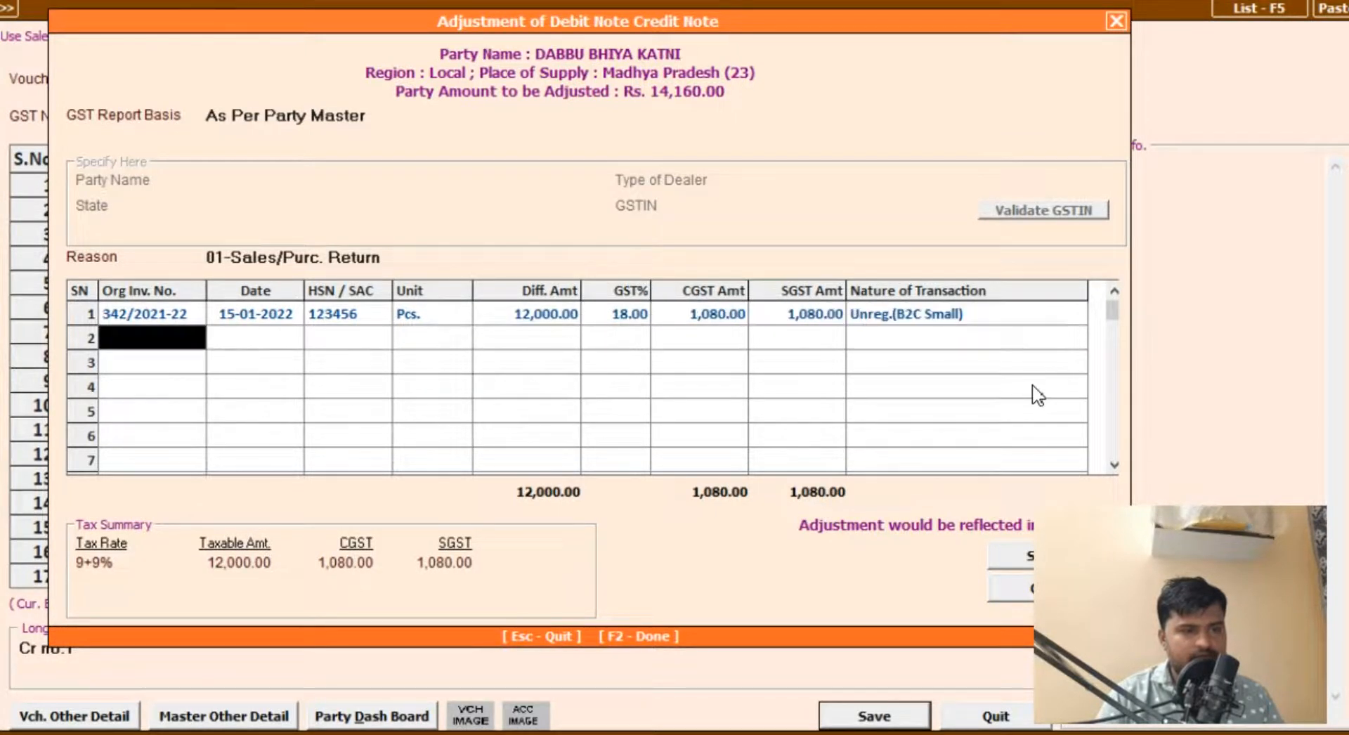
key("Return")
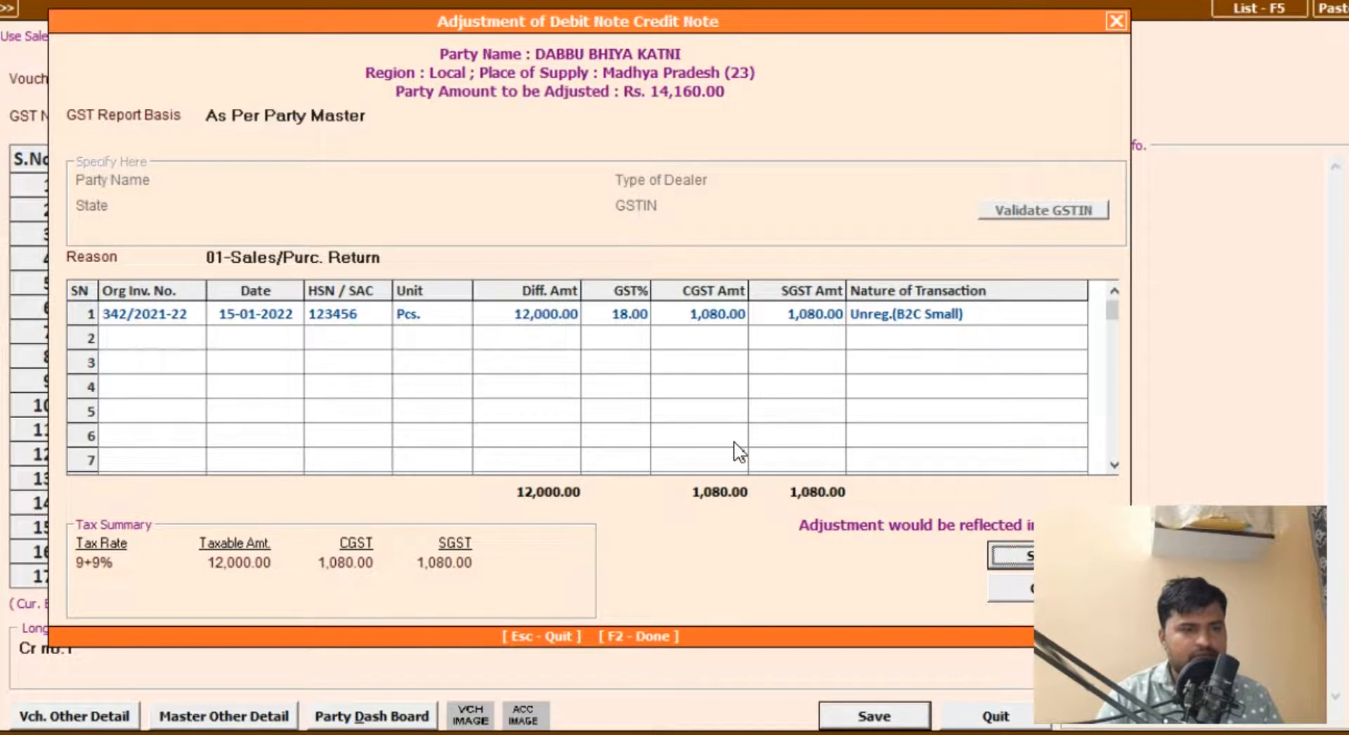
key("Return")
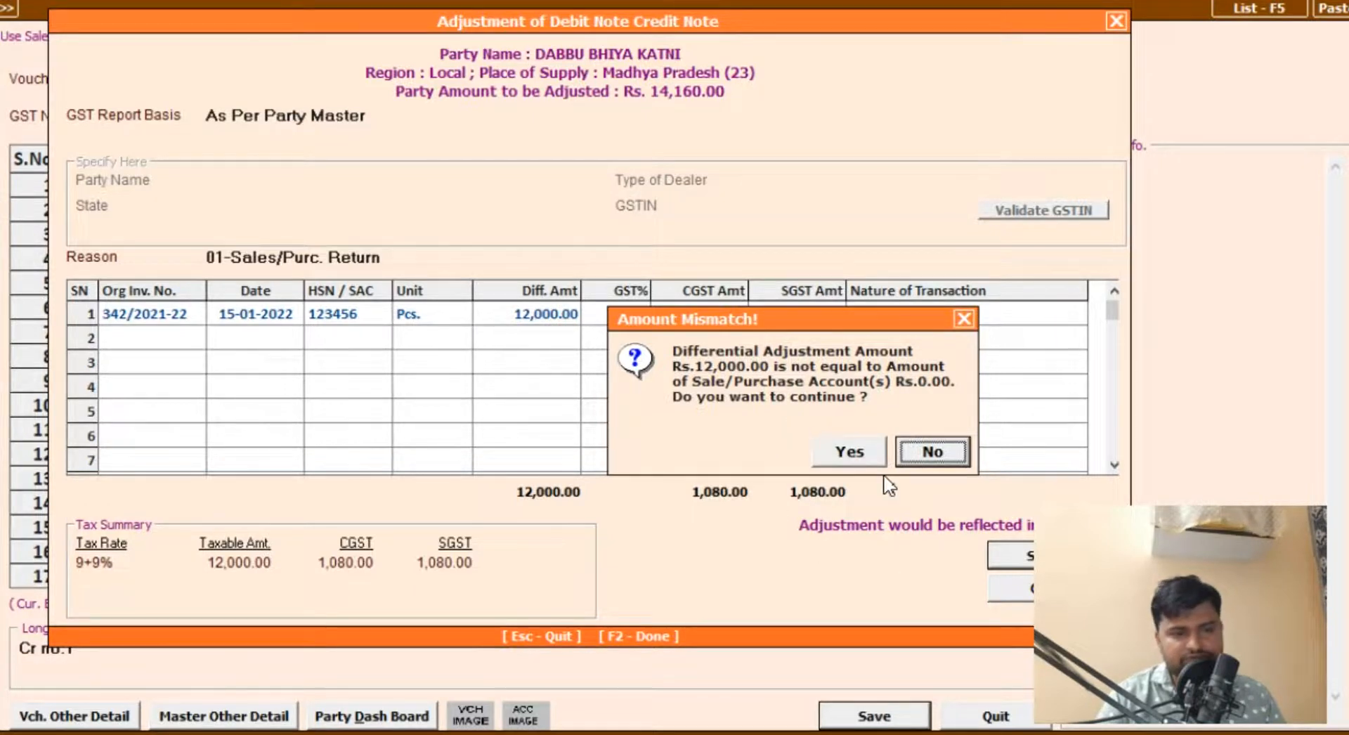
left_click(858, 464)
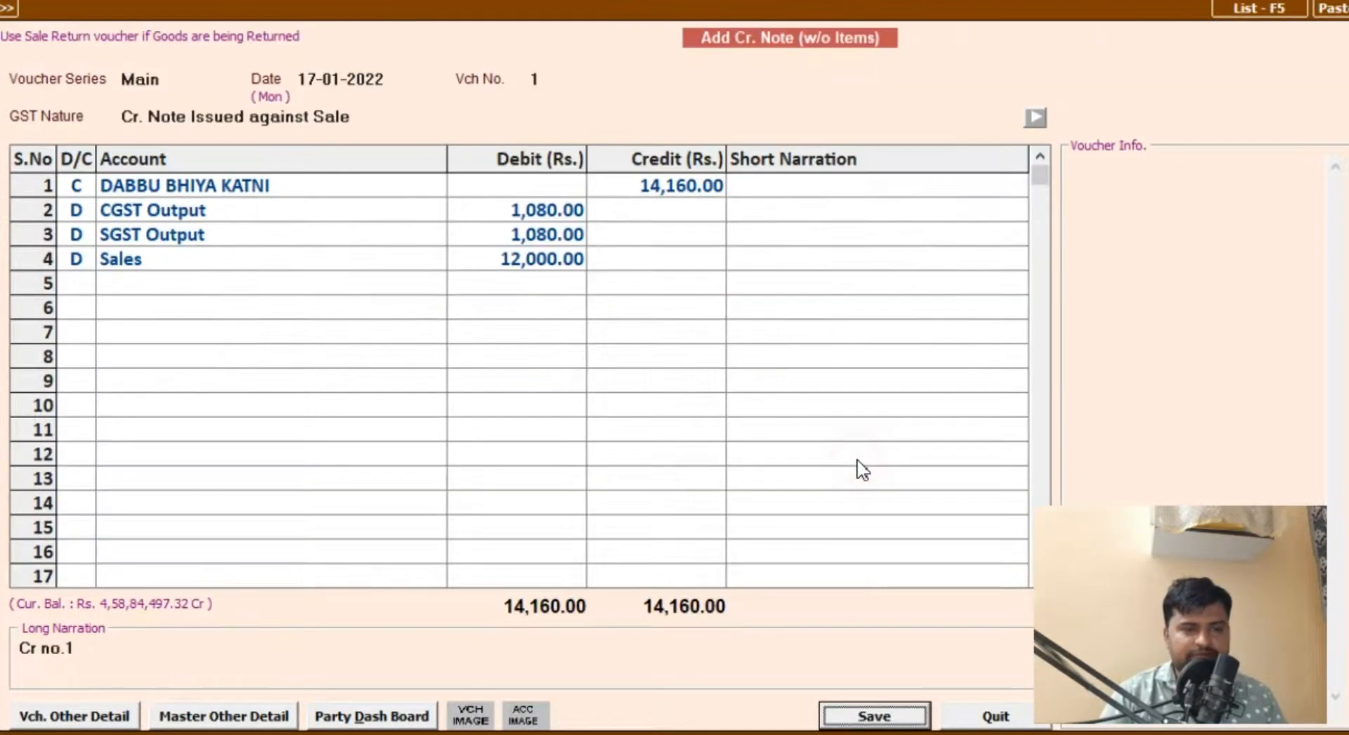
Step: Save the credit note with E-Invoice Reqd. set to N and leave the voucher entry form
left_click(884, 714)
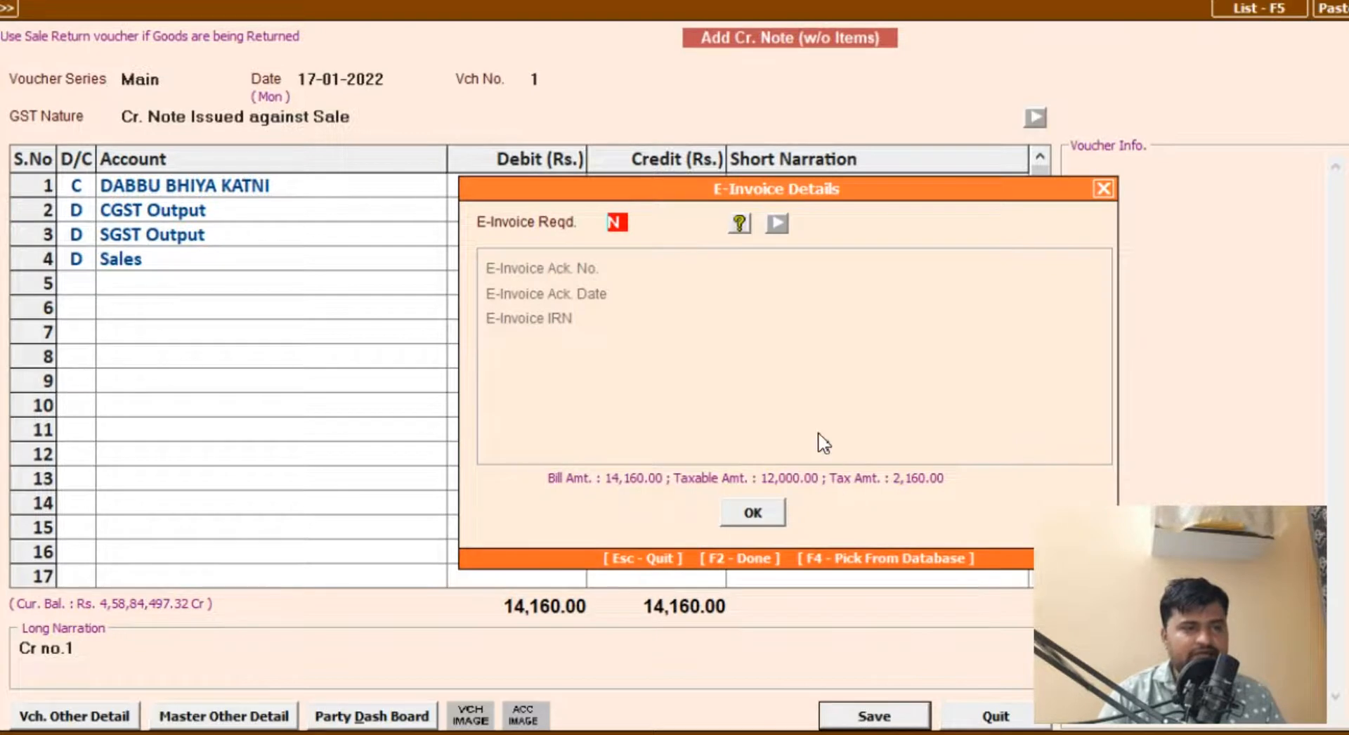
left_click(753, 513)
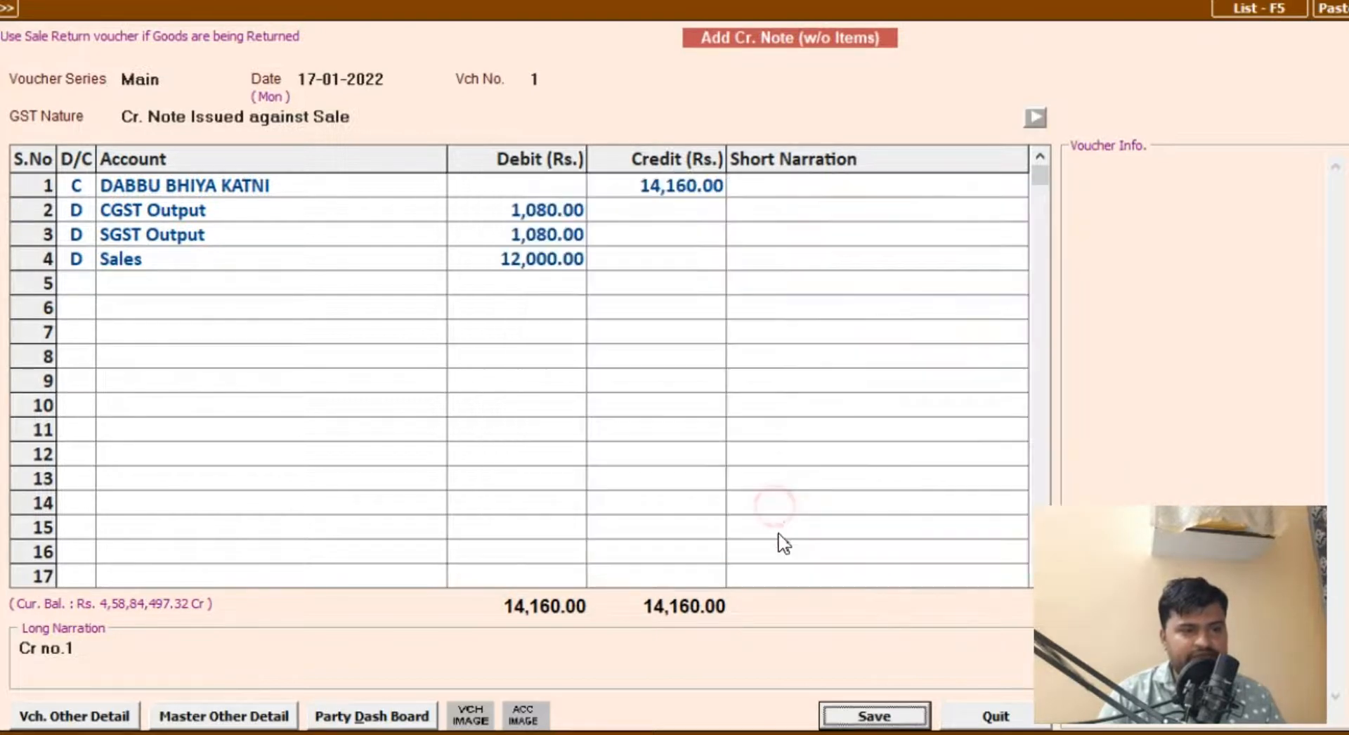
left_click(874, 716)
key("Escape")
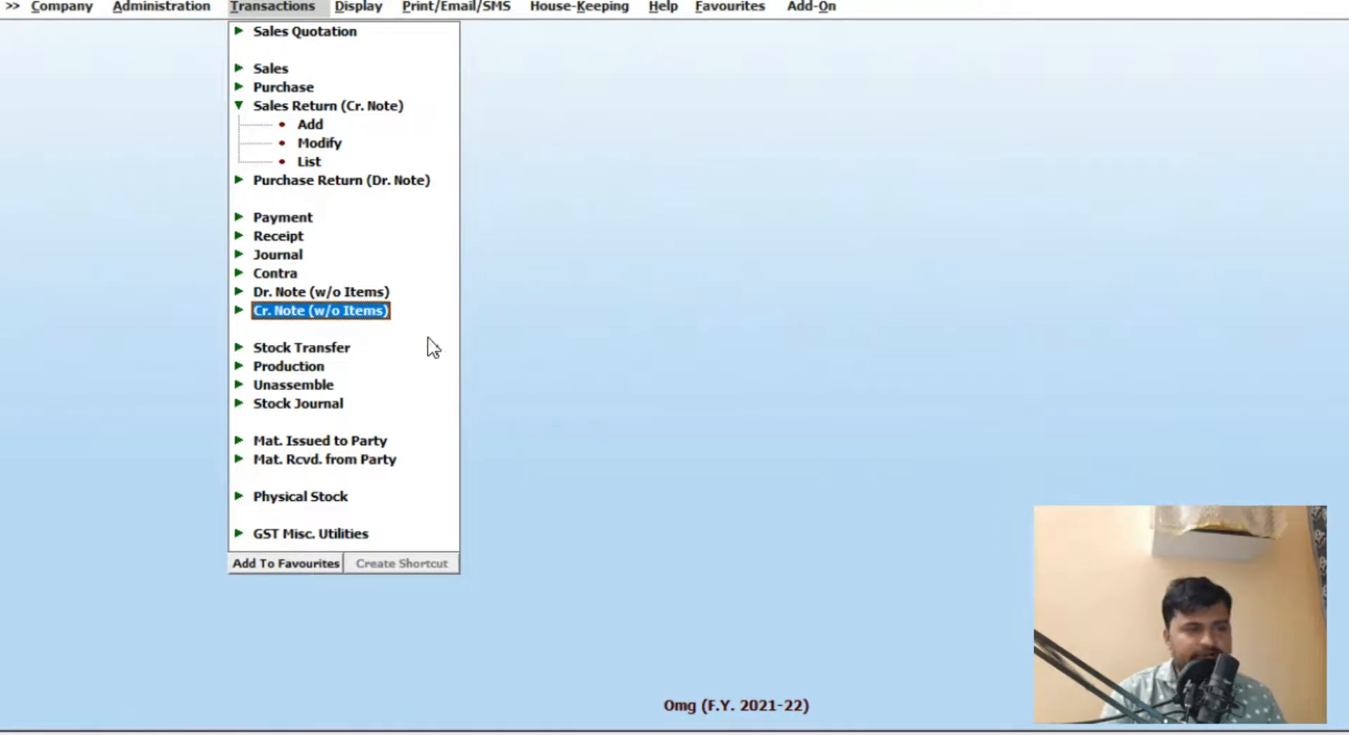
Step: Display the customer's account ledger for 01-04-2021 to 31-03-2022 and examine the credit note entry against the balance
key("alt+l")
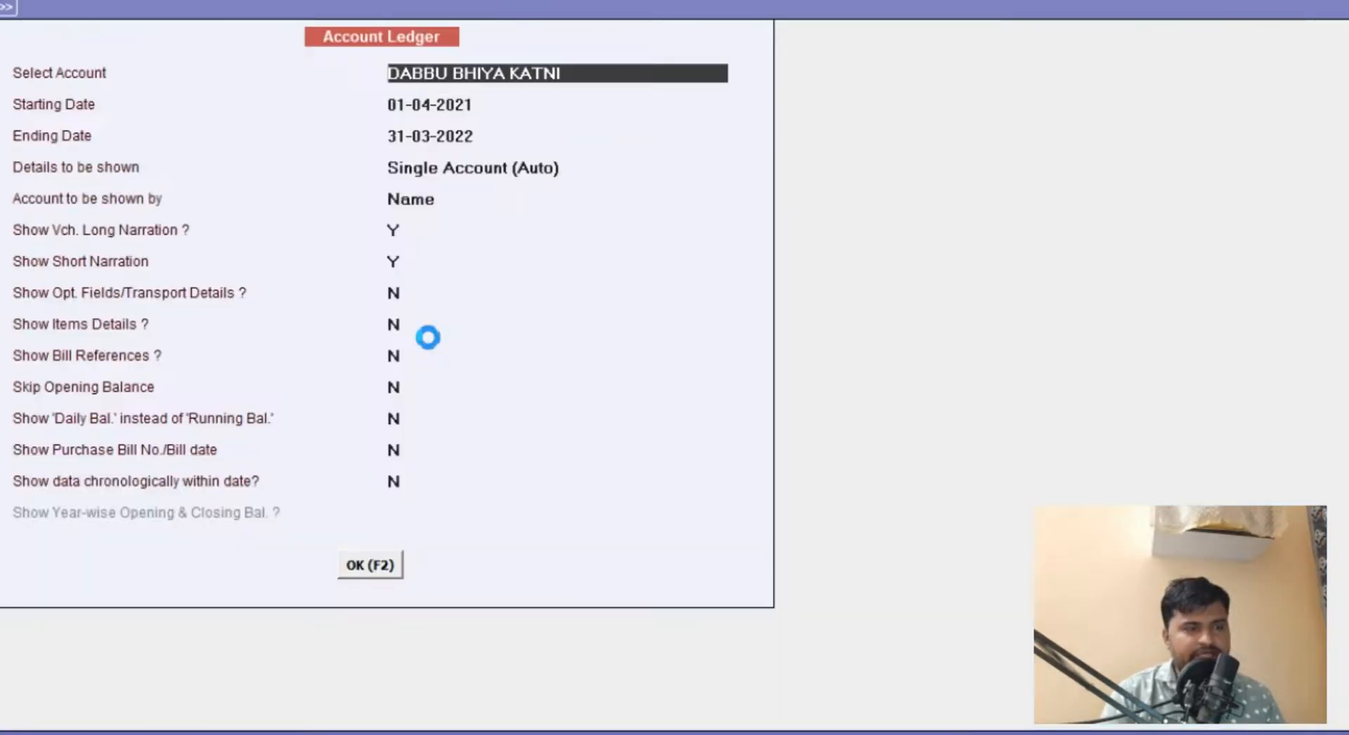
key("F2")
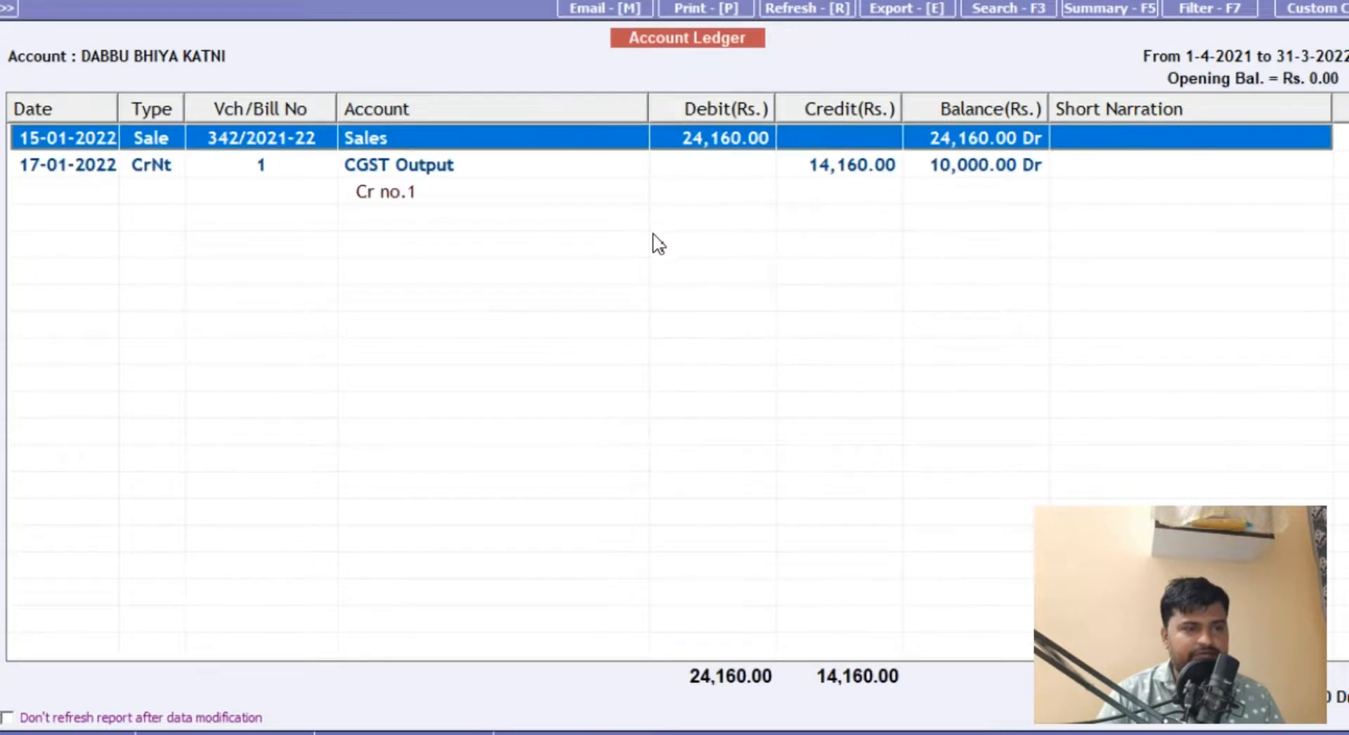
left_click(422, 171)
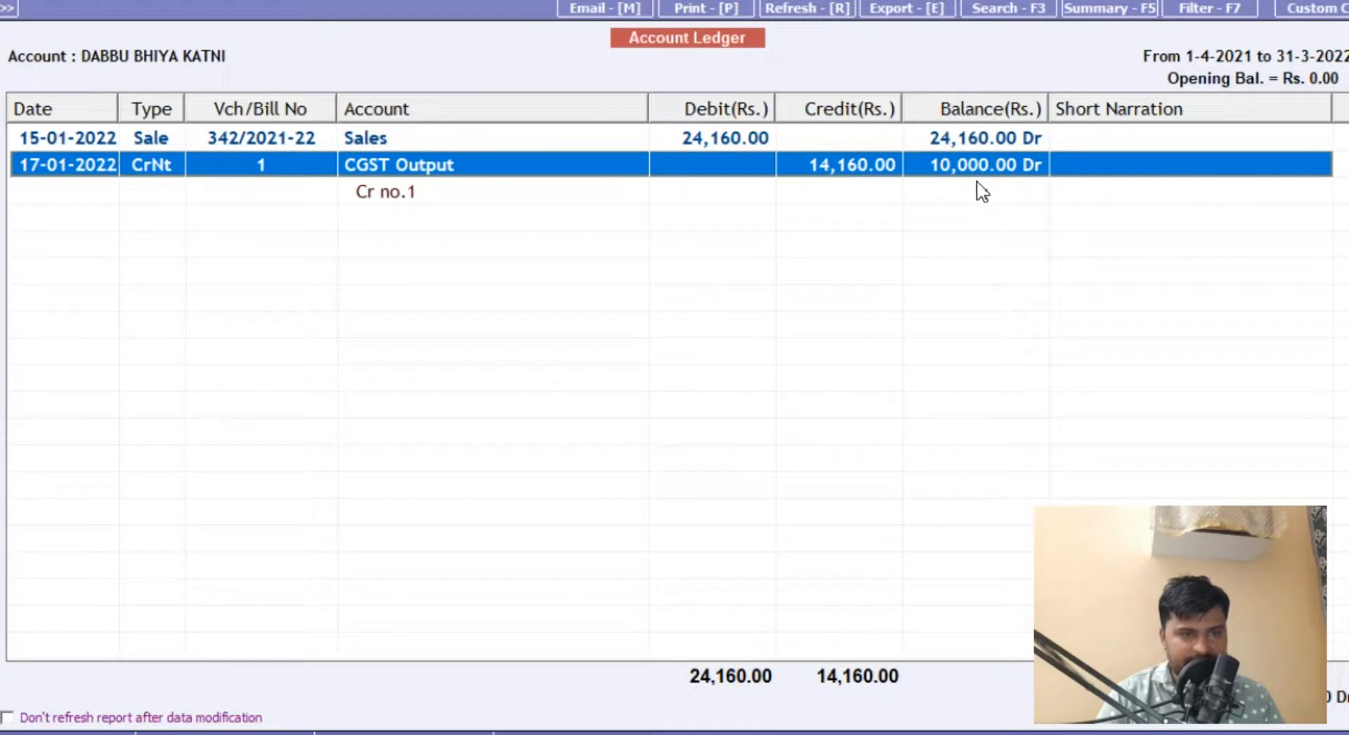
left_click(745, 109)
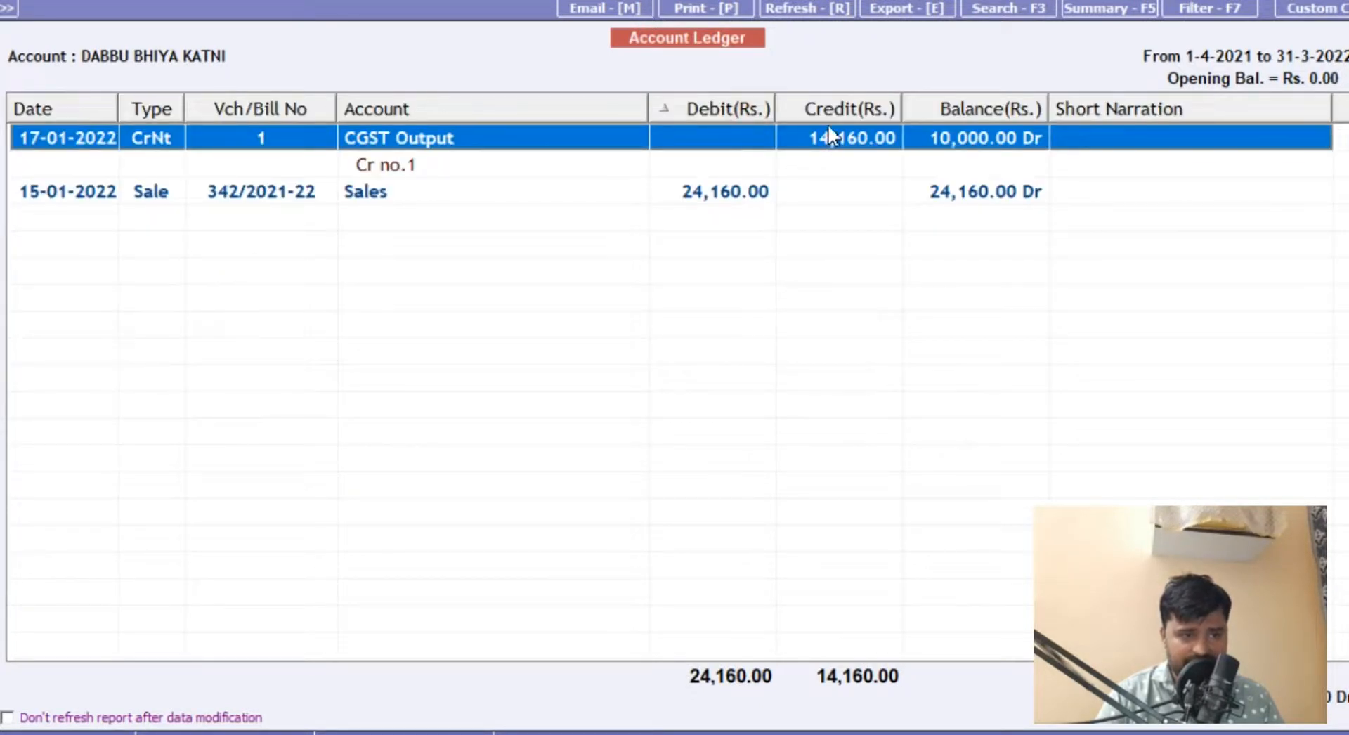
Step: Open sales voucher 342/2021-22 from the ledger, examine its RICE EXEMPT line, and return to the ledger
double_click(726, 189)
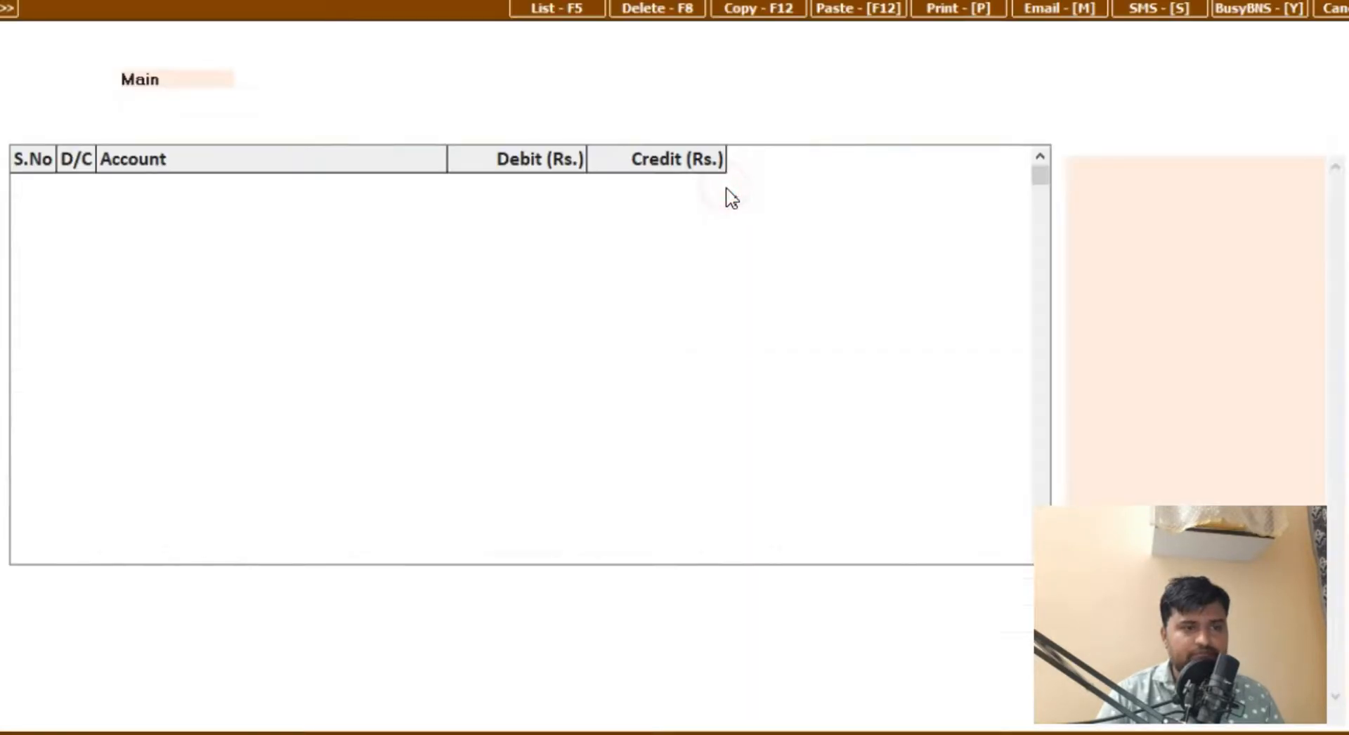
key("Escape")
left_click(706, 193)
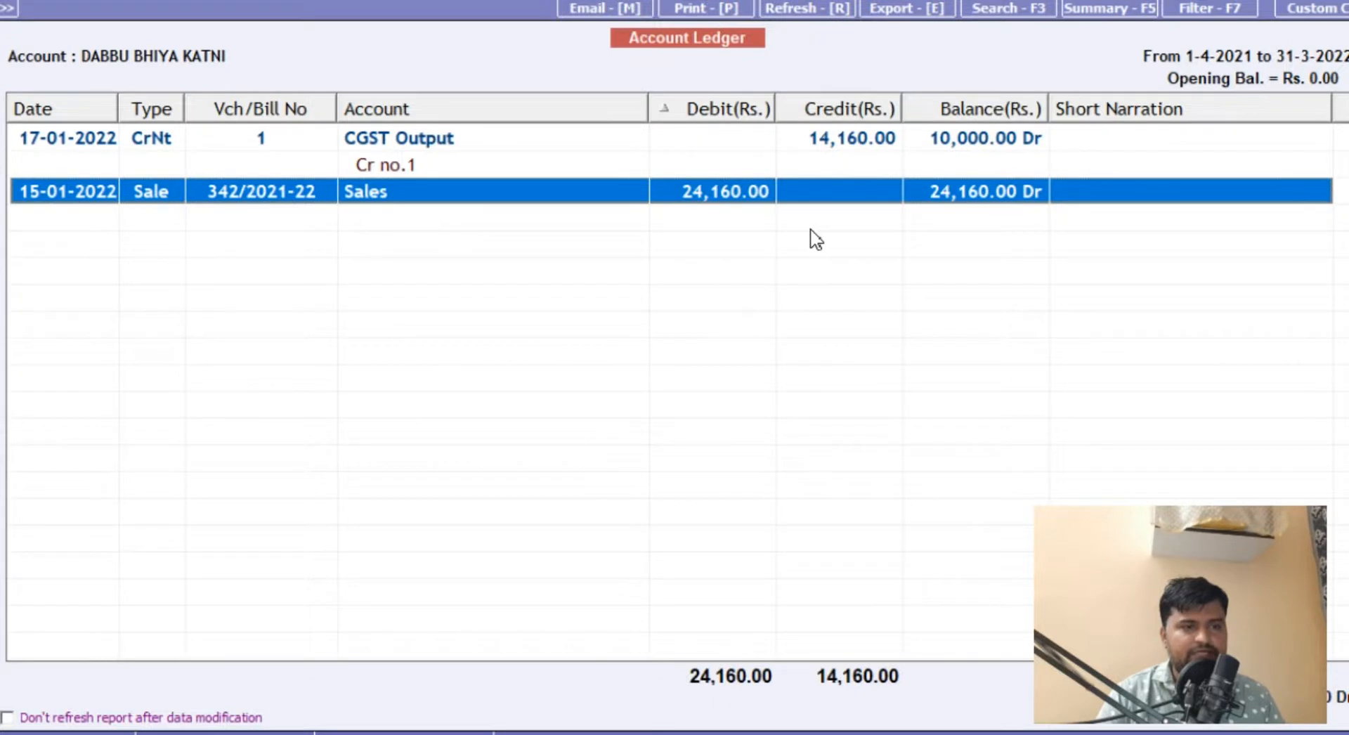
key("Return")
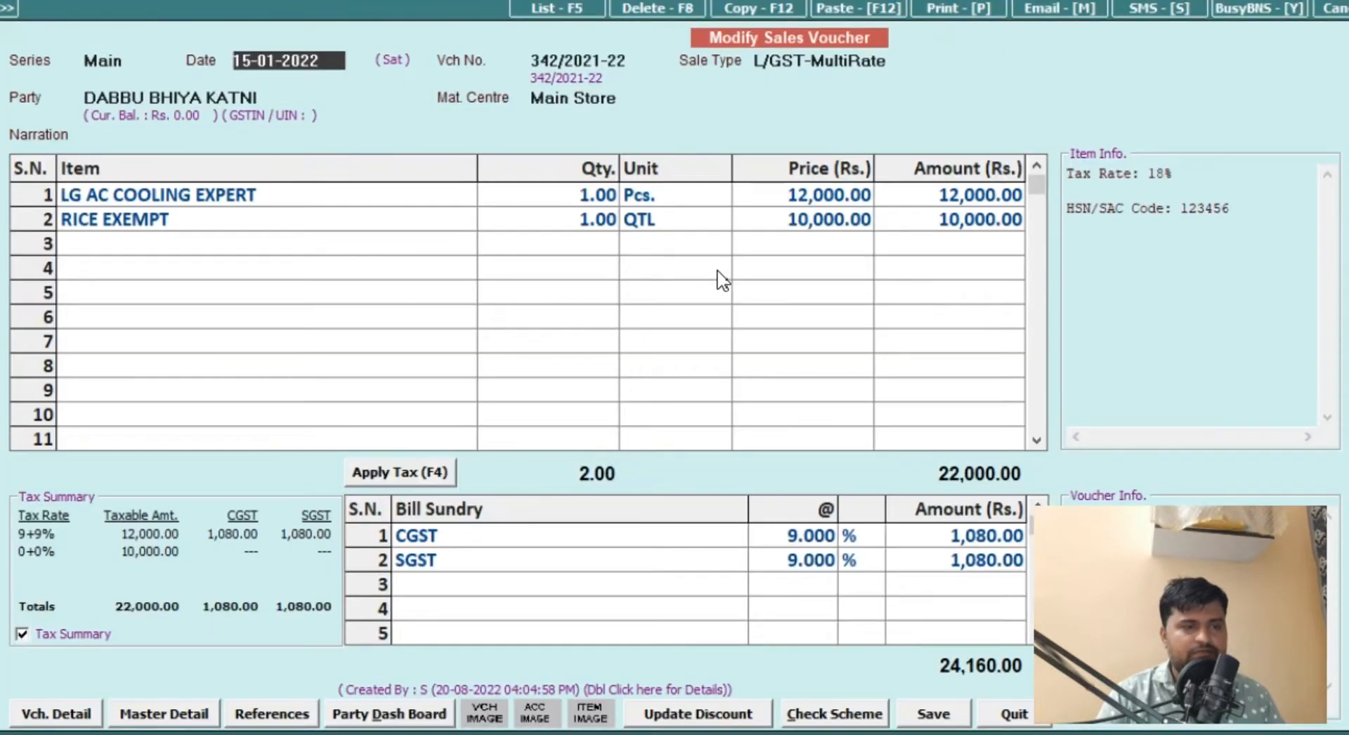
left_click(935, 222)
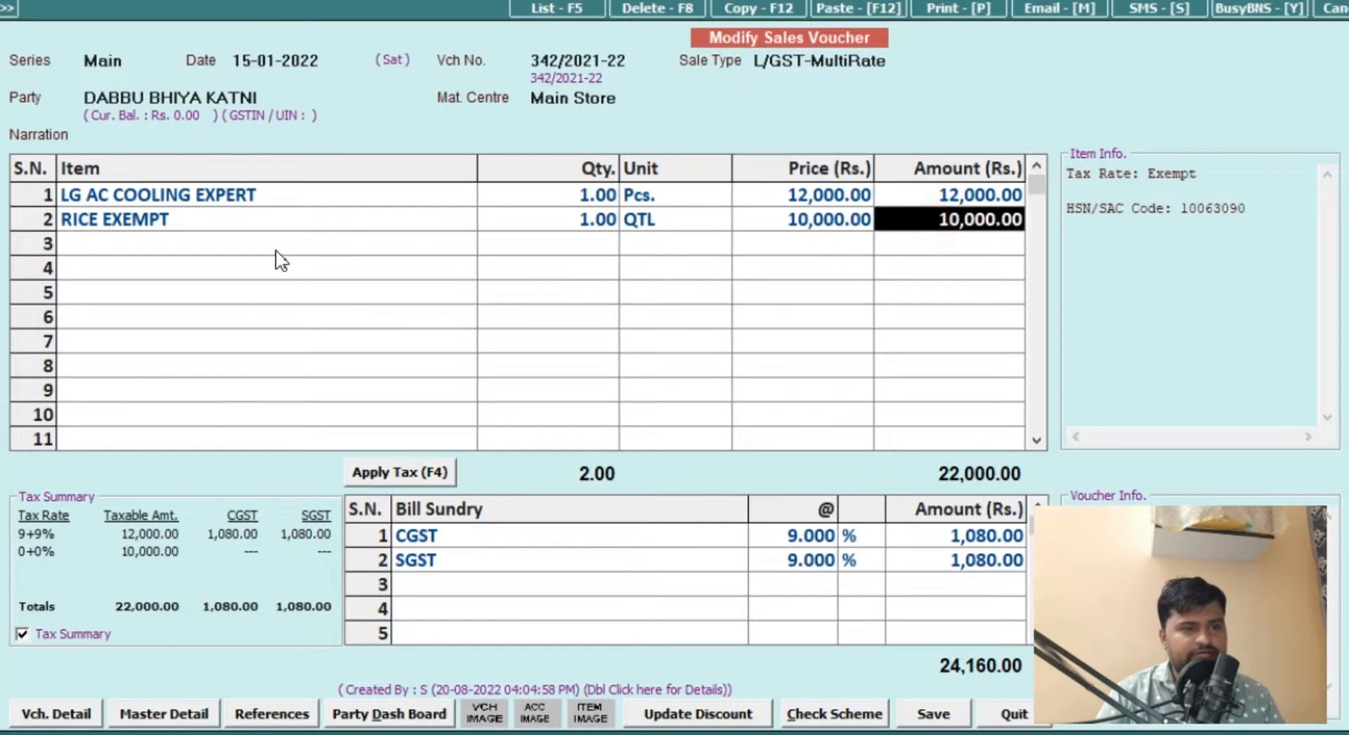
left_click(160, 224)
key("Escape")
key("Return")
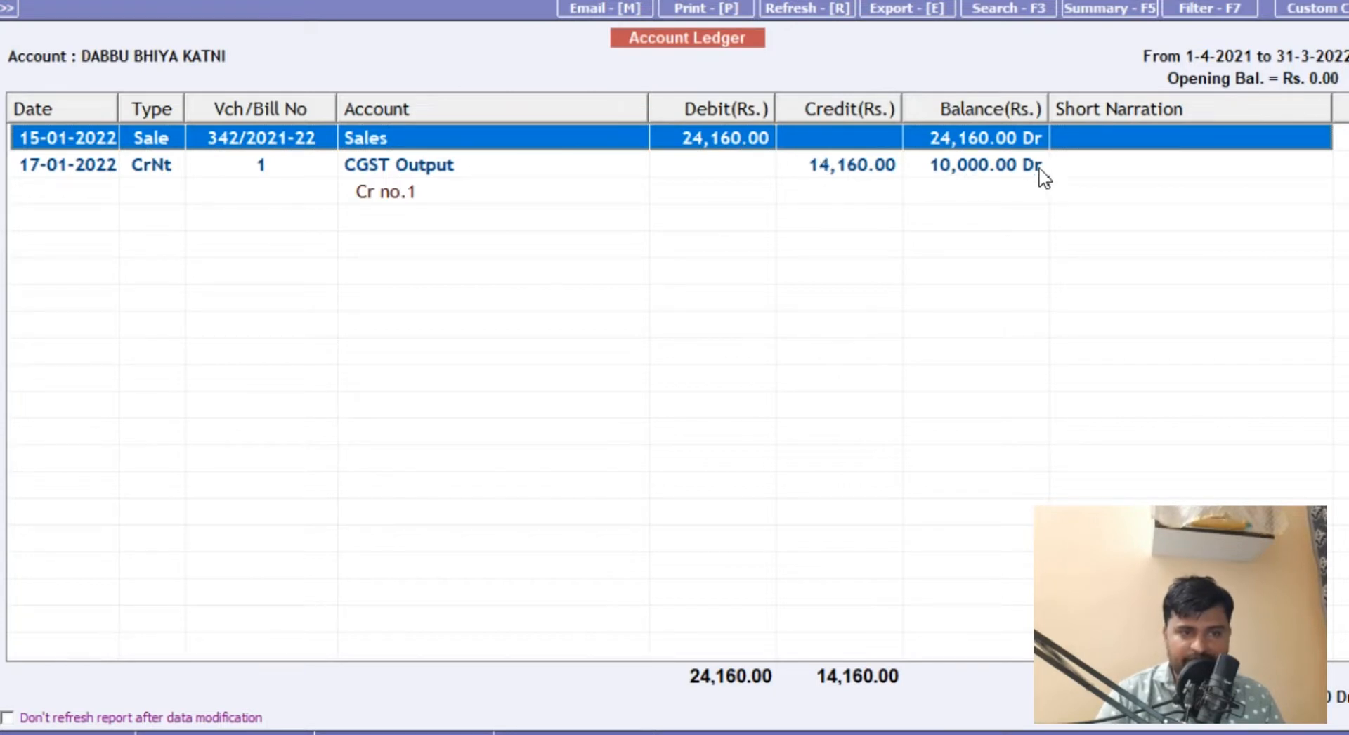
Step: Close the account ledger and select the Cr. Note (w/o Items) transaction type
key("Escape")
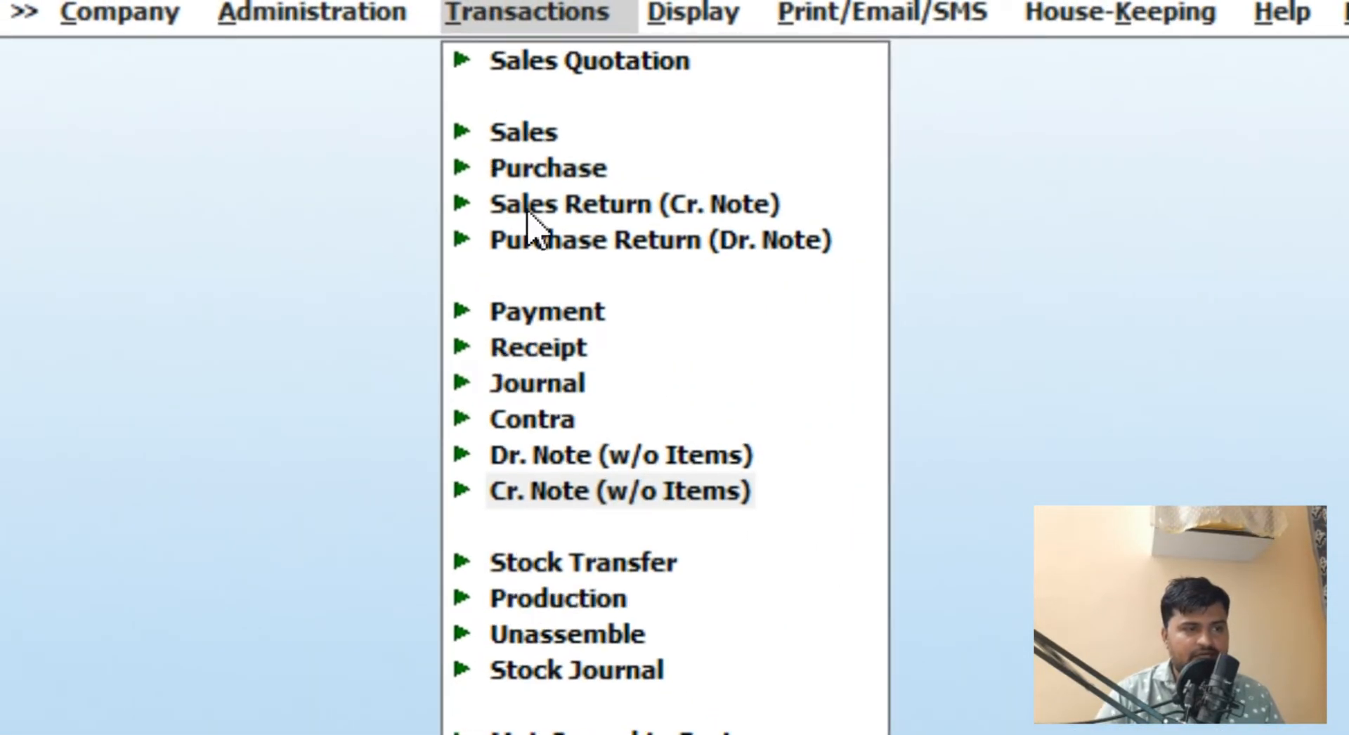
left_click(563, 491)
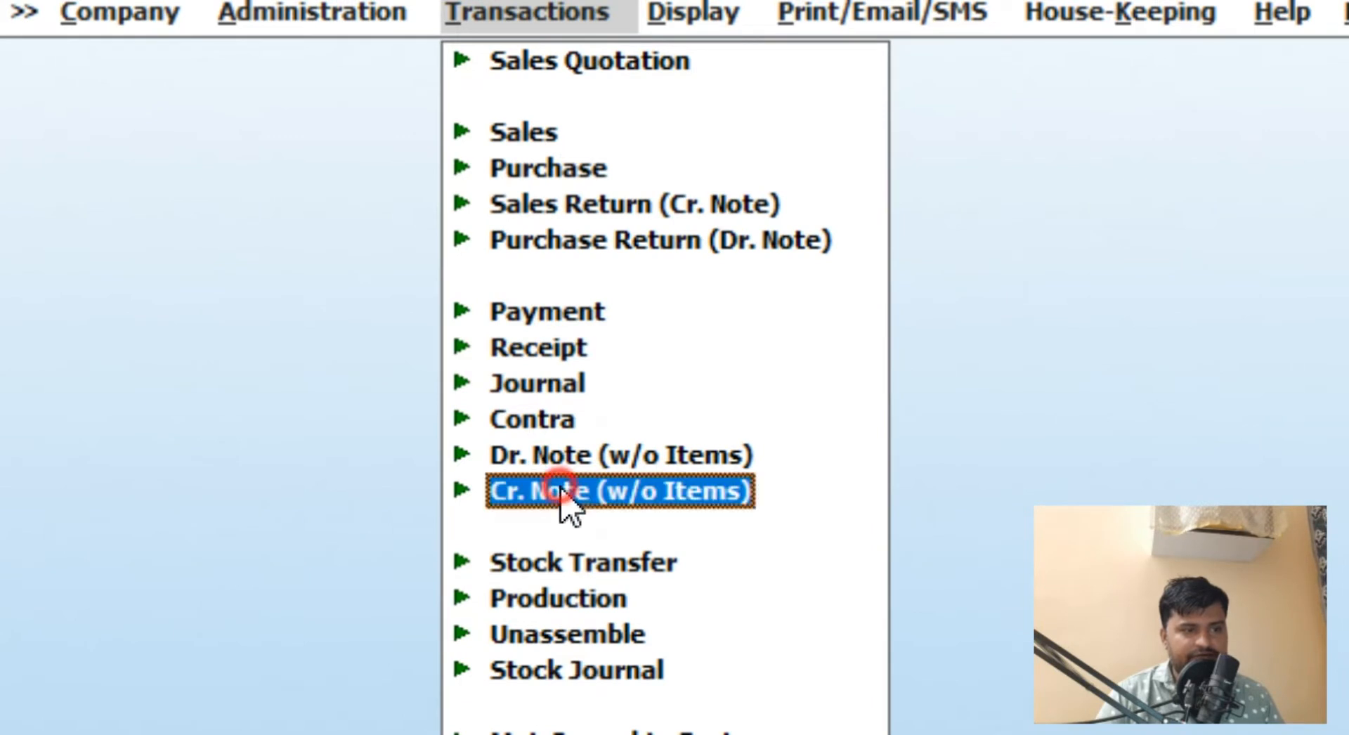